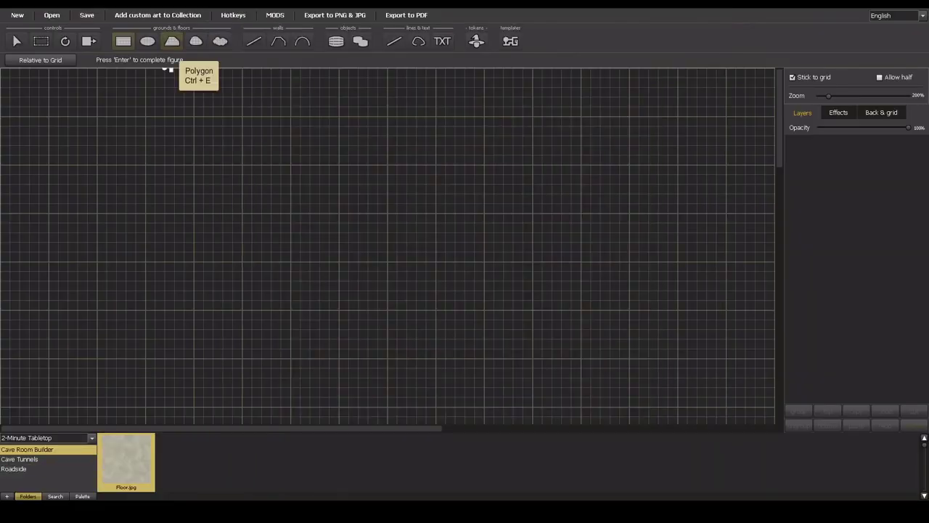
Start placing single objects and open the Dungeon Rooms folder of the 2-Minute Tabletop collection
left_click(337, 45)
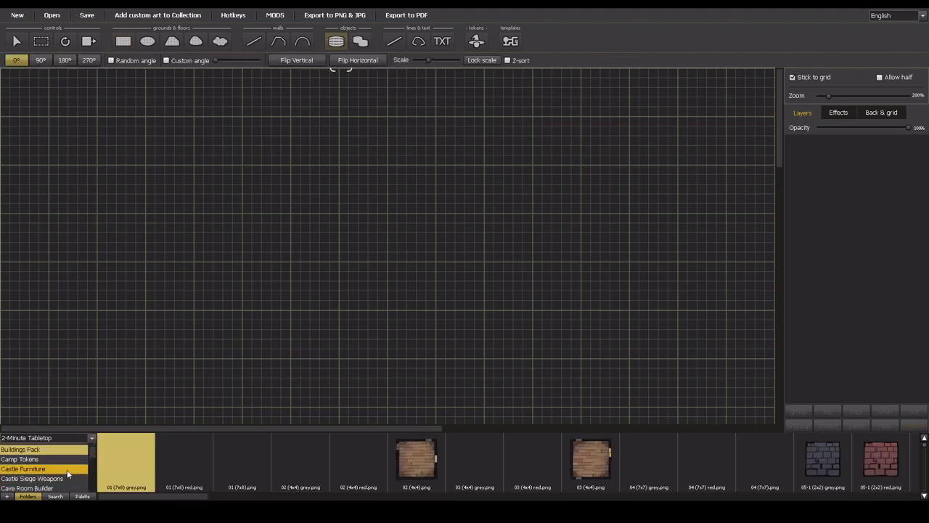
scroll(69, 473, "down", 1)
scroll(68, 473, "down", 1)
left_click(66, 469)
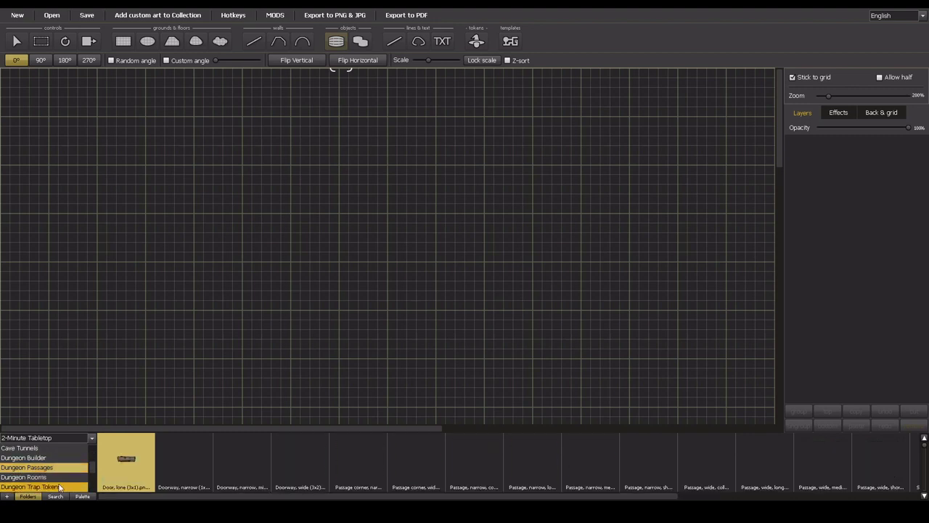
left_click(60, 478)
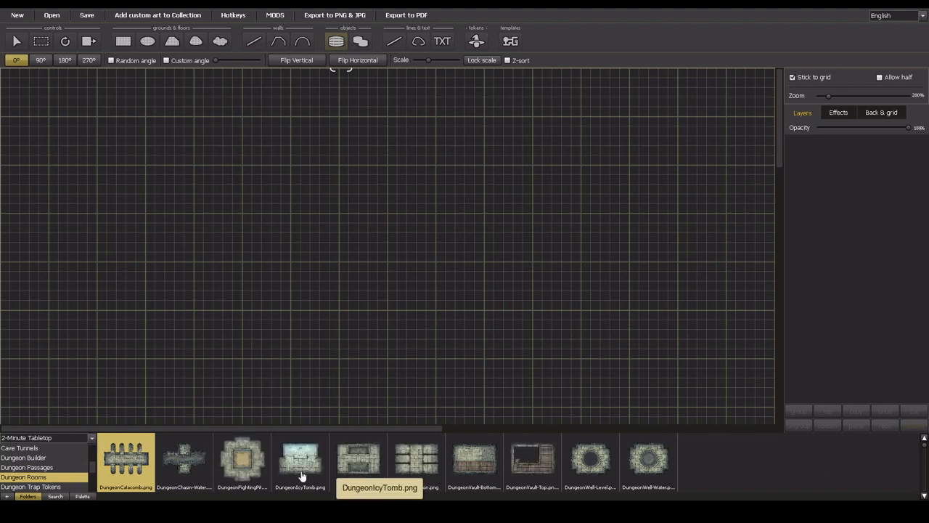
Preview the pool, prison and vault rooms, and place the DungeonWell-Level room near the middle of the map
left_click(352, 473)
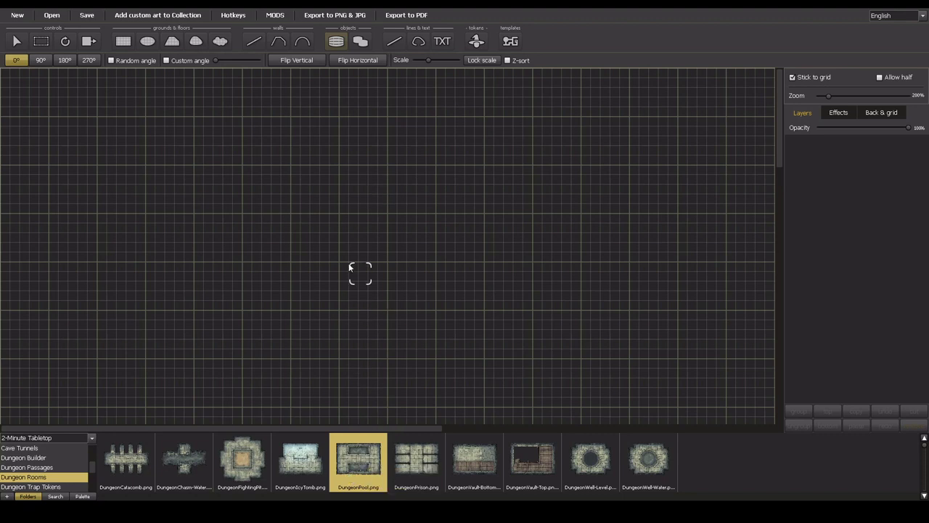
left_click(360, 41)
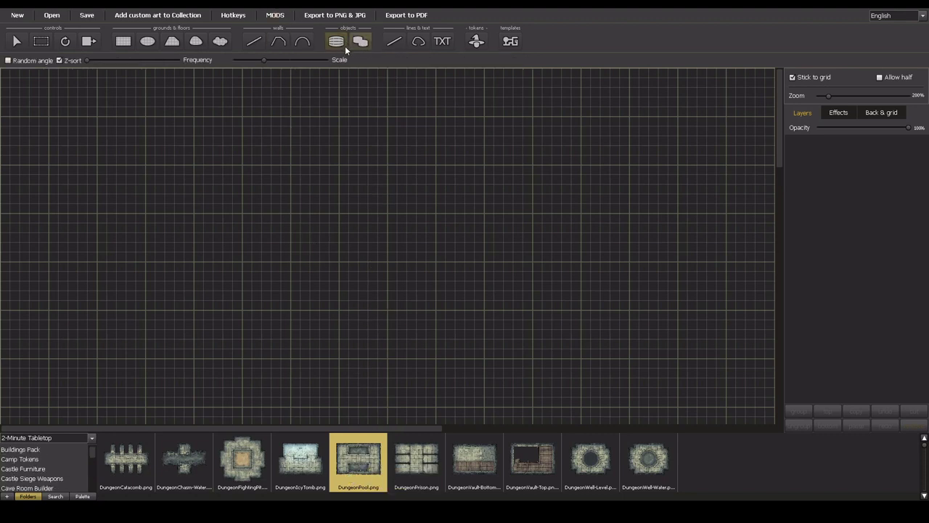
left_click(336, 42)
scroll(338, 276, "up", 3)
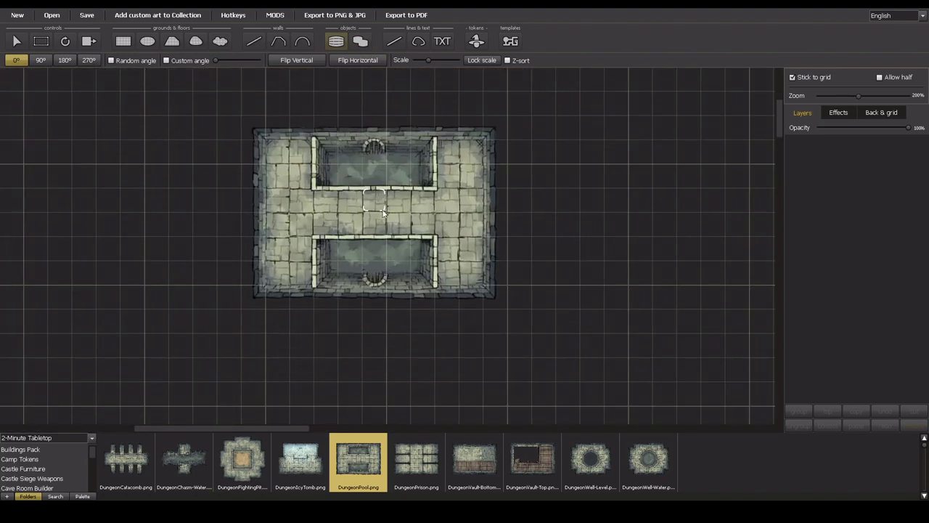
left_click(416, 464)
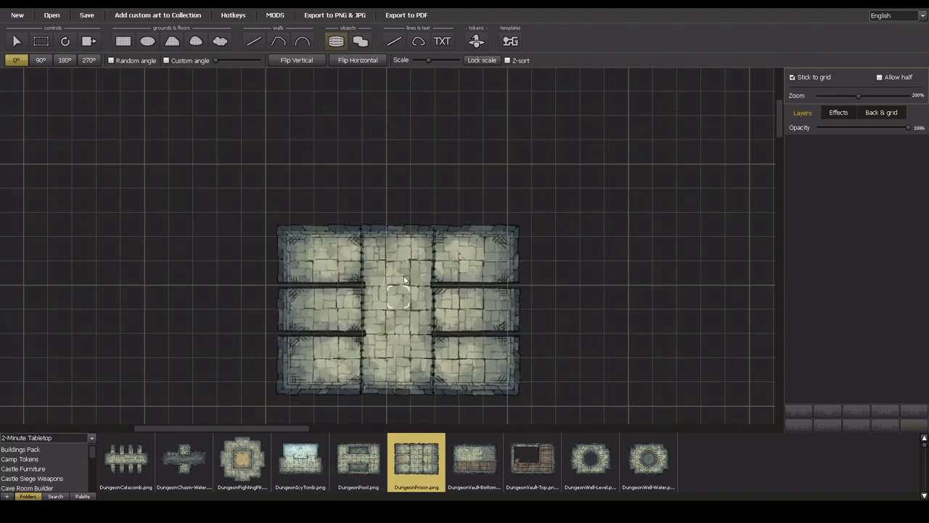
left_click(470, 466)
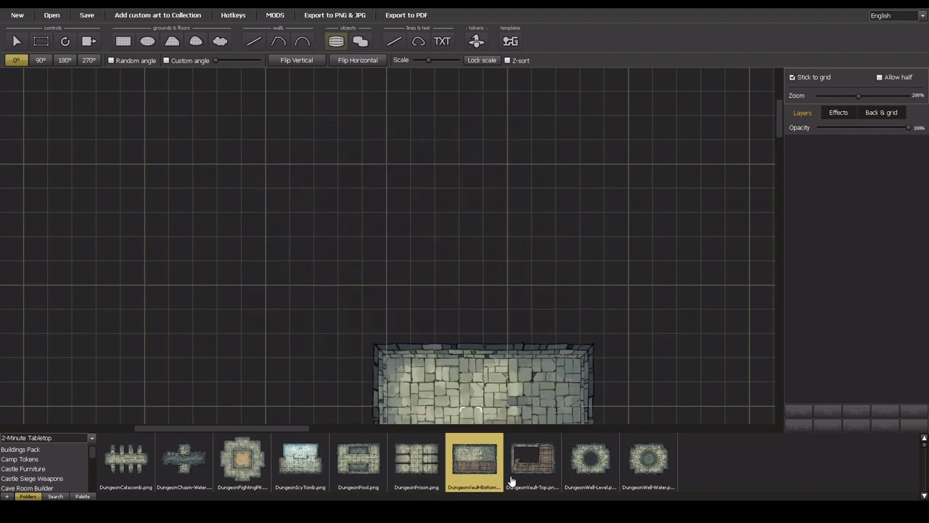
left_click(510, 465)
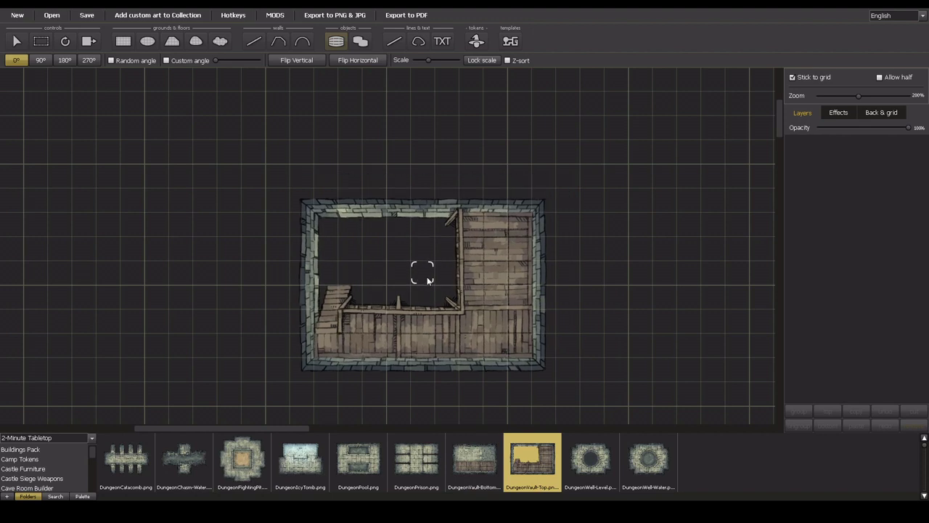
left_click(591, 455)
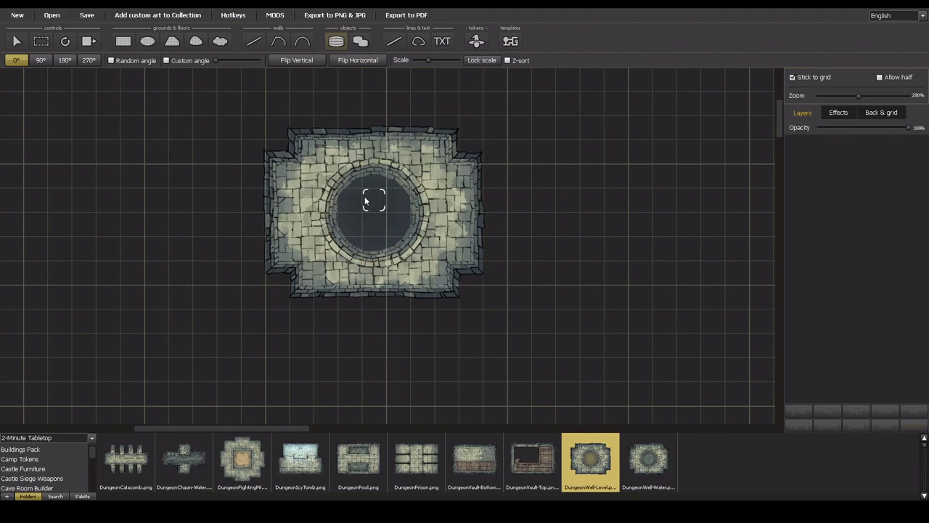
left_click(365, 201)
Place the DungeonFightingPit room southeast of the well room, leaving open space between the two
scroll(475, 315, "down", 2)
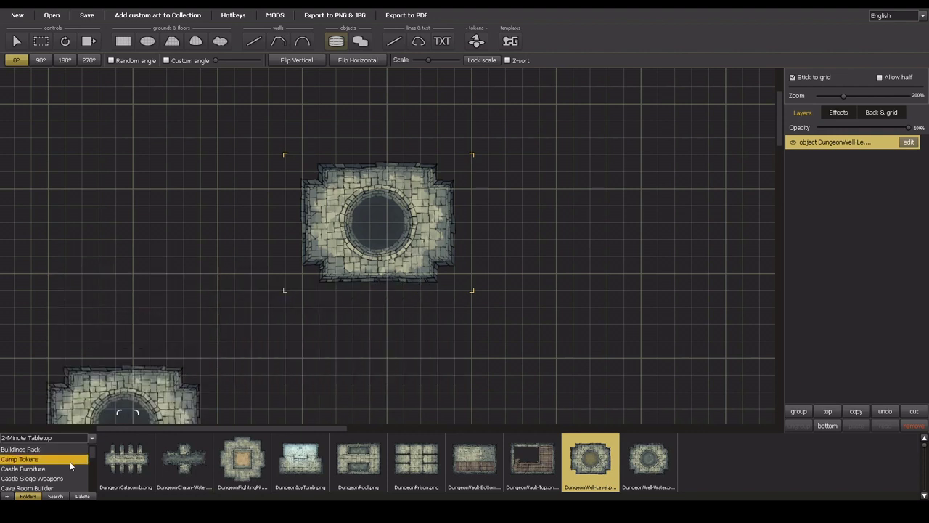
scroll(85, 479, "down", 3)
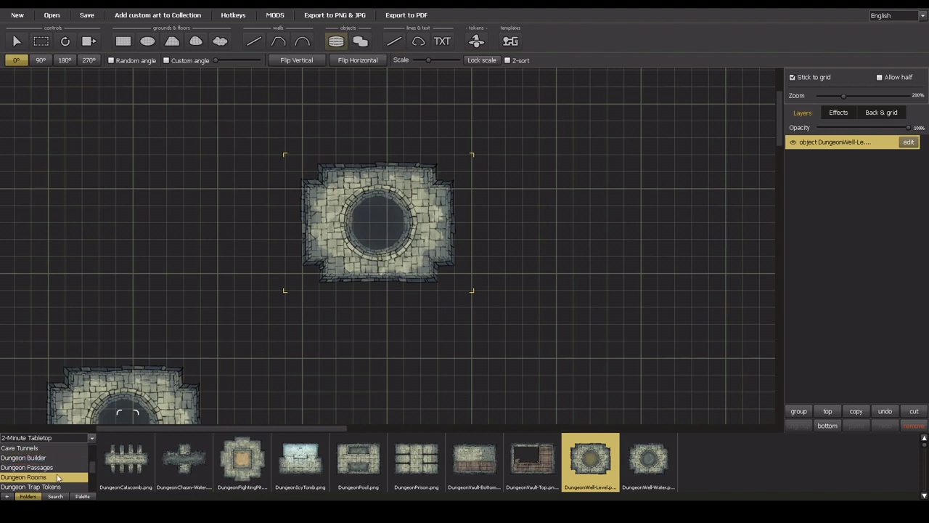
scroll(208, 337, "down", 2)
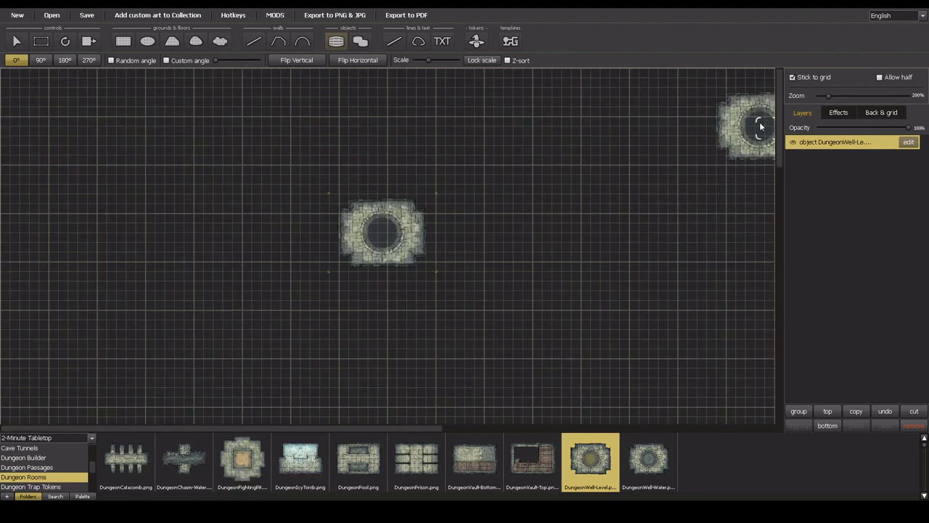
left_click_drag(778, 120, 778, 139)
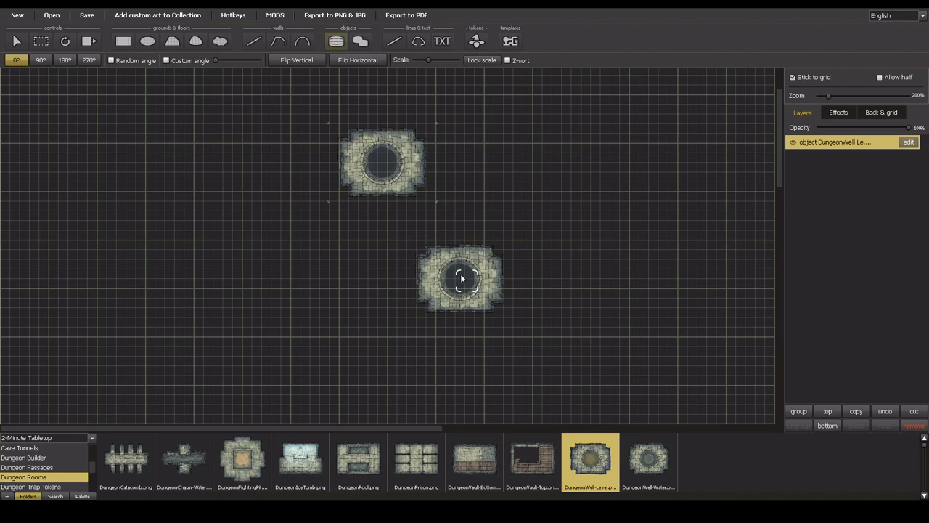
left_click(243, 472)
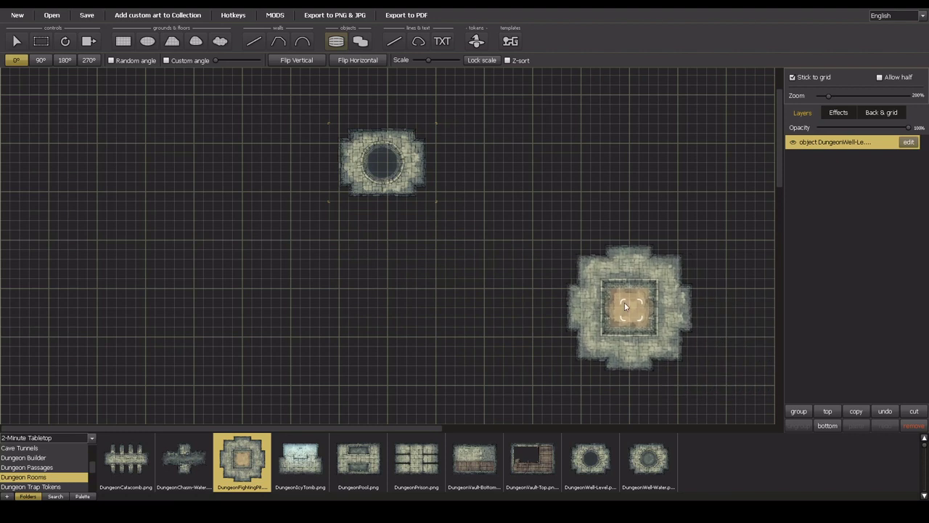
left_click(622, 307)
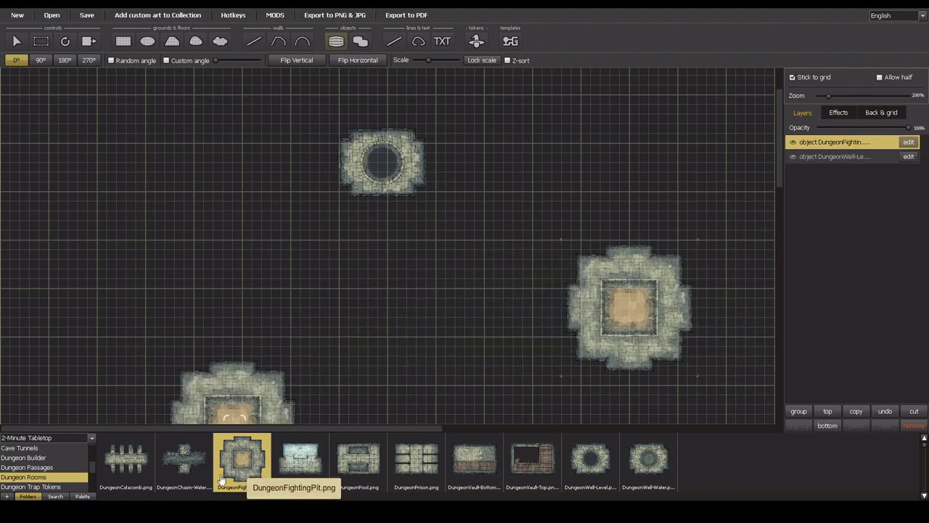
Turn off grid sticking and place a narrow doorway from Dungeon Passages, rotated 270°, on the well room's west wall
left_click(32, 471)
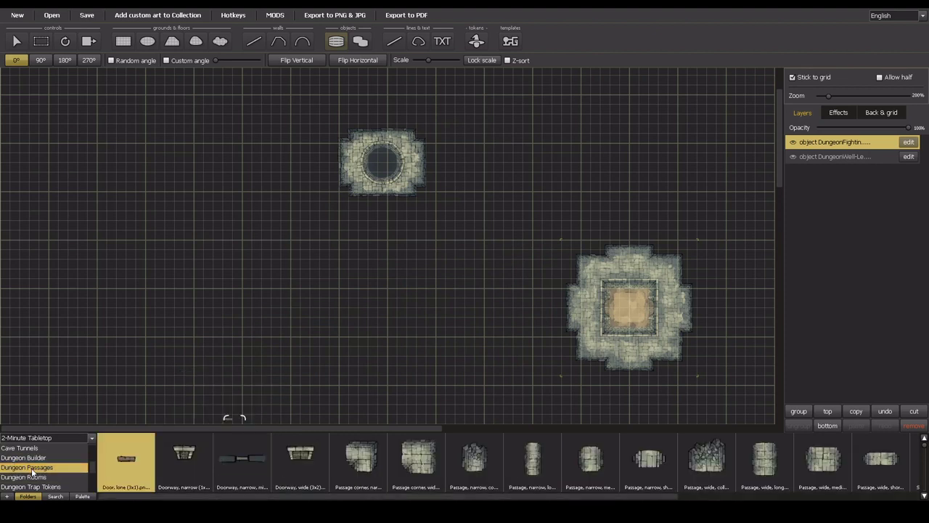
left_click(184, 473)
scroll(391, 265, "up", 4)
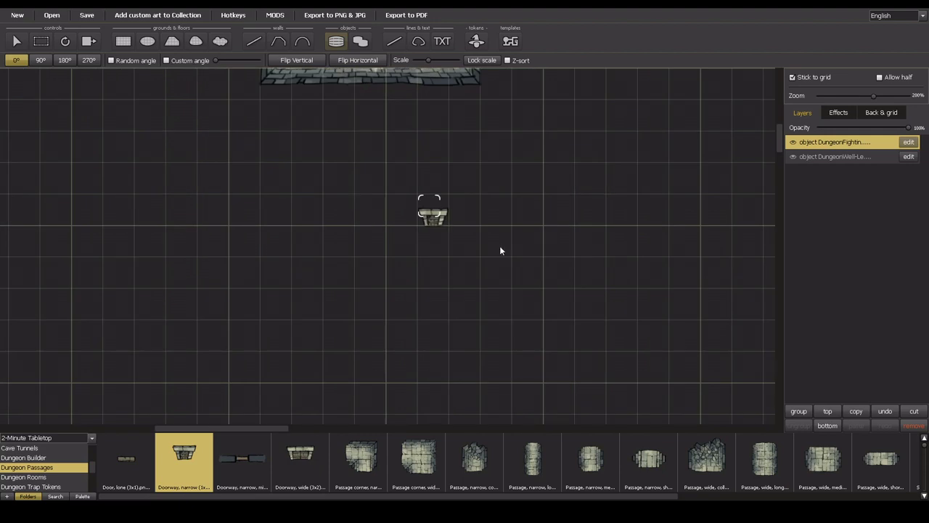
left_click_drag(780, 138, 782, 111)
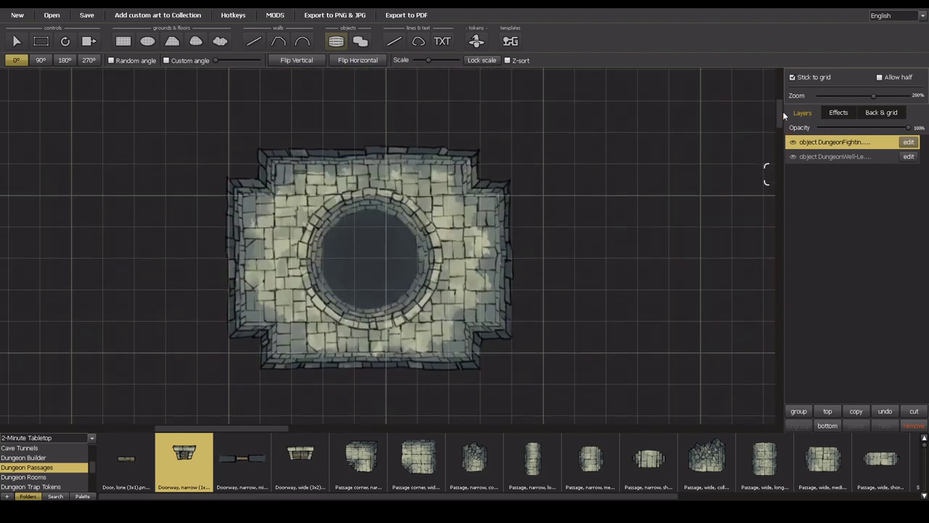
left_click(45, 59)
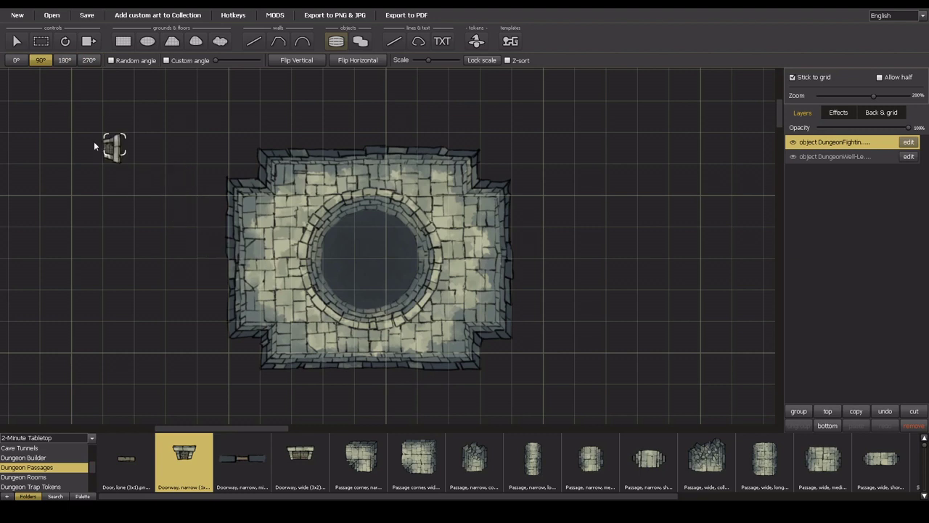
left_click(86, 61)
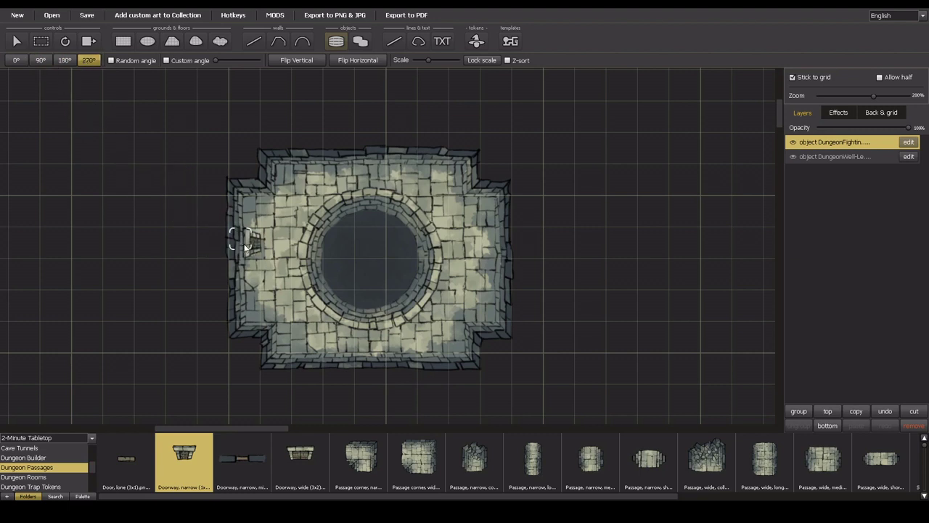
left_click(792, 78)
left_click(211, 229)
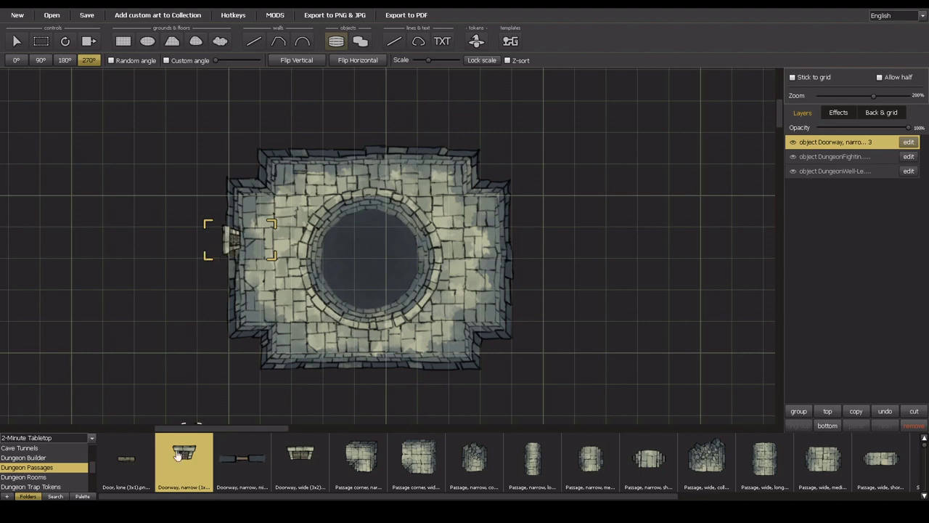
Place wide (3x2) doorways on the well room, one at 270° over the narrow west doorway and one at 0° on the north wall
left_click(309, 473)
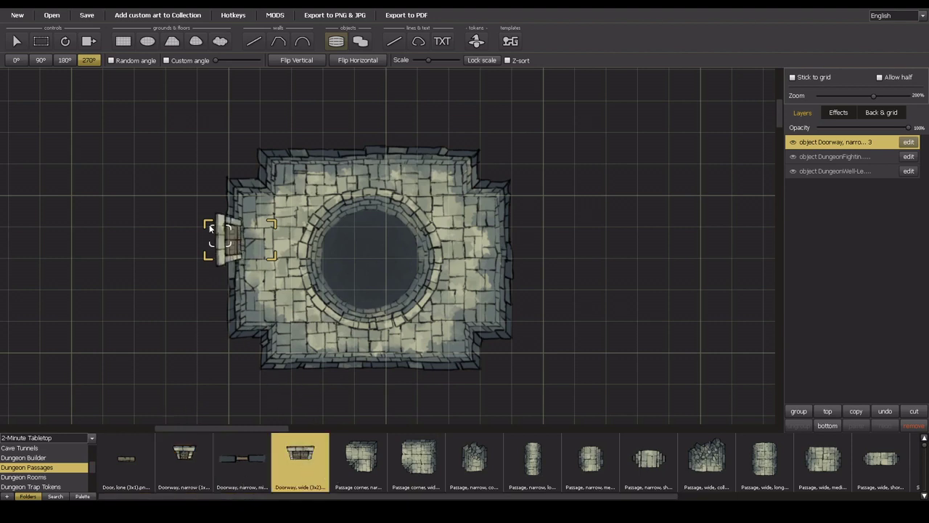
left_click(209, 227)
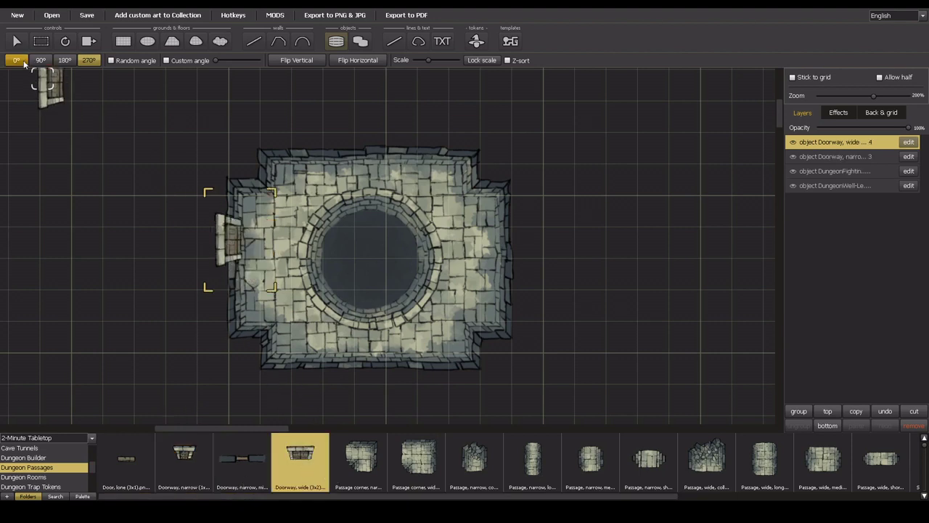
left_click(21, 61)
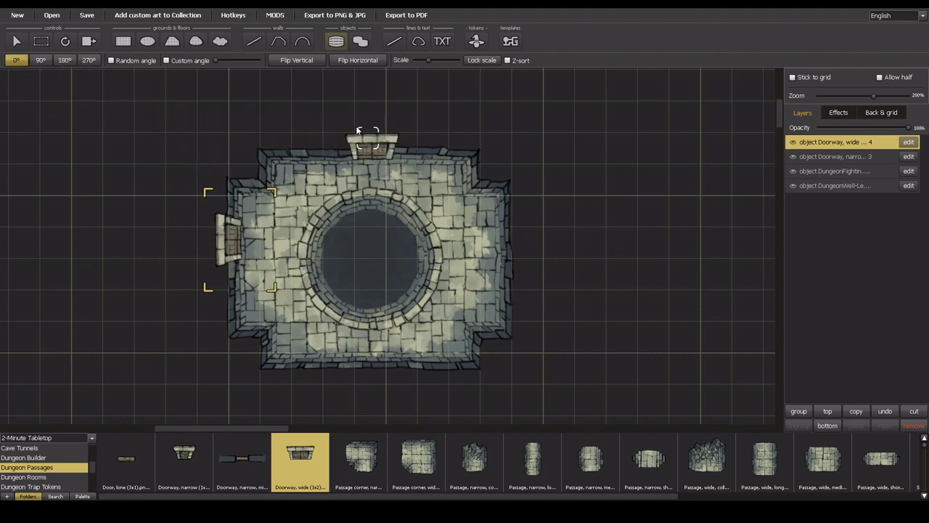
left_click(357, 128)
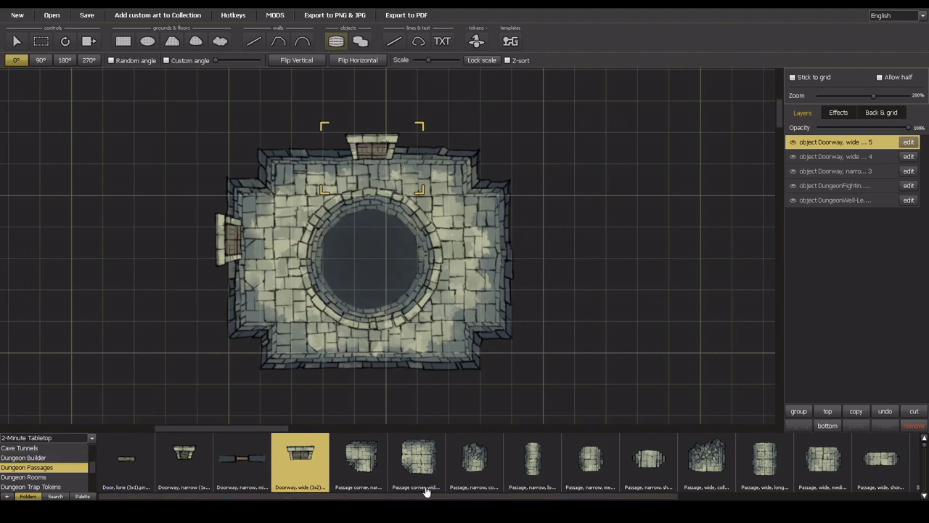
Place two long narrow passages leading out of the well room, one north at 0° and one west at 90°
scroll(707, 457, "right", 1)
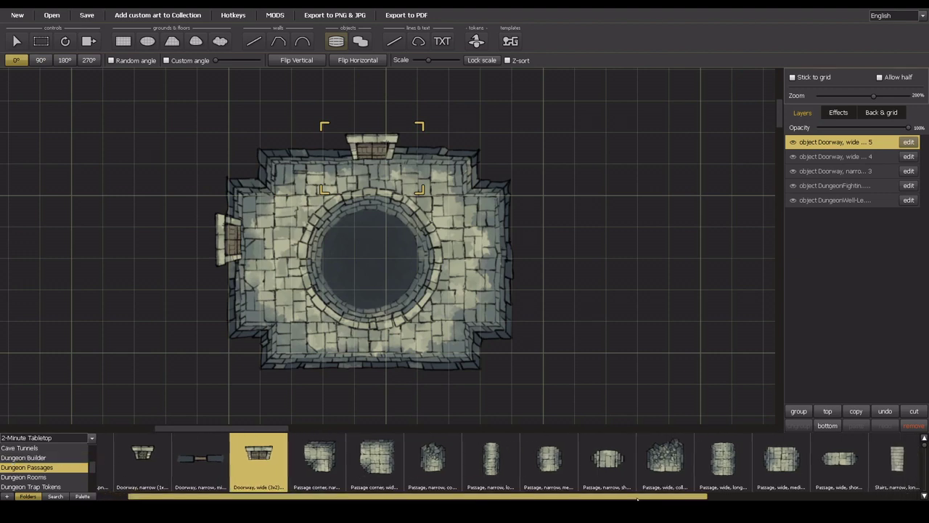
left_click(722, 461)
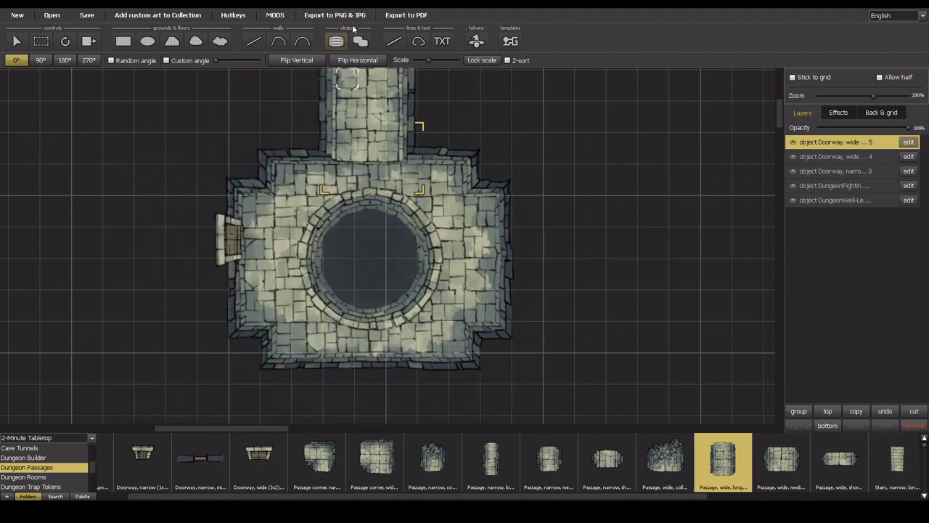
scroll(360, 146, "down", 2)
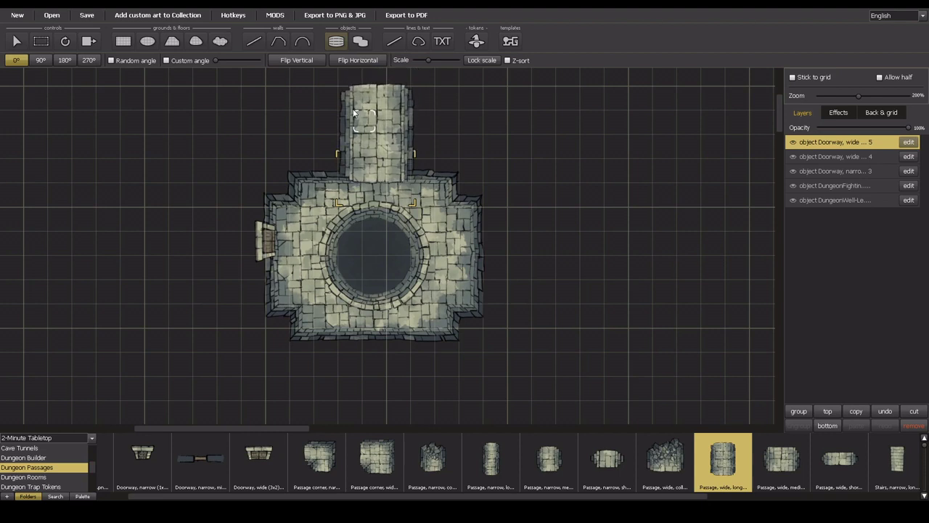
left_click(488, 456)
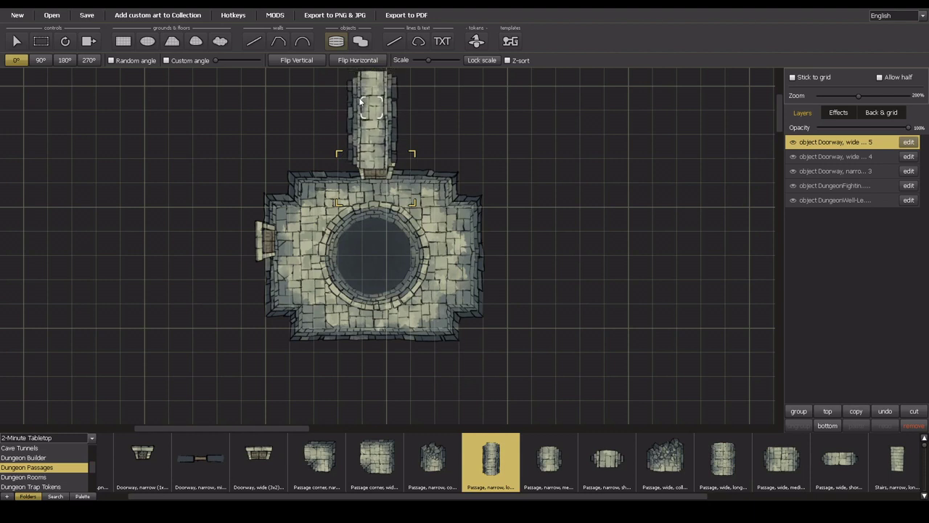
left_click(363, 109)
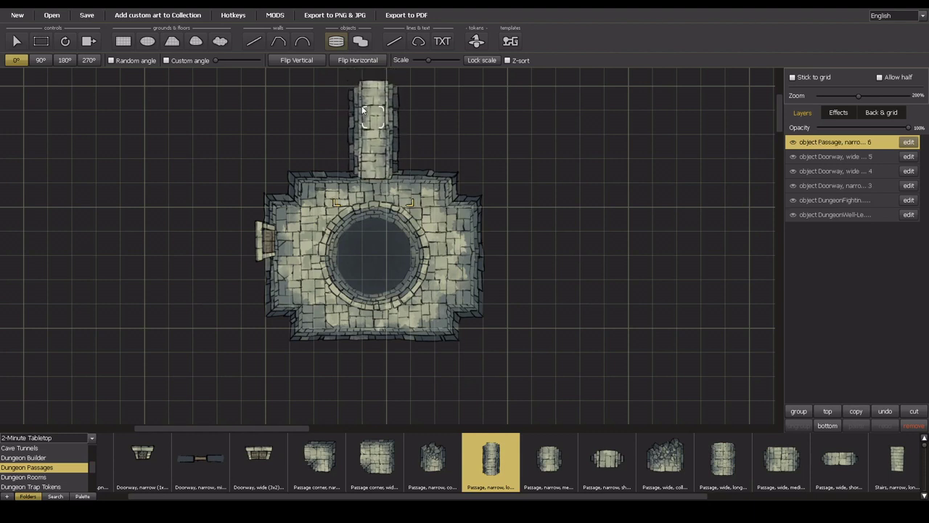
left_click(40, 61)
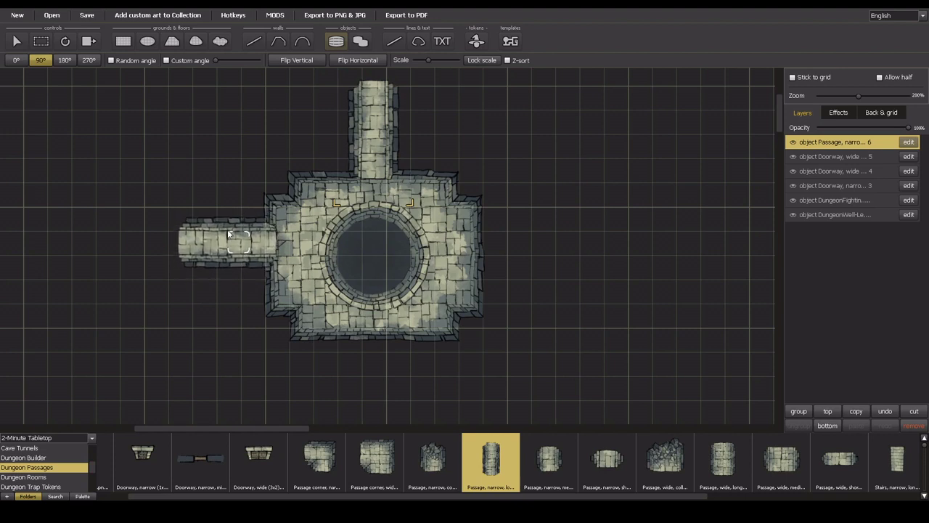
left_click(228, 234)
Place a wide doorway rotated 270° on top of the west passage where it meets the well room
left_click(249, 466)
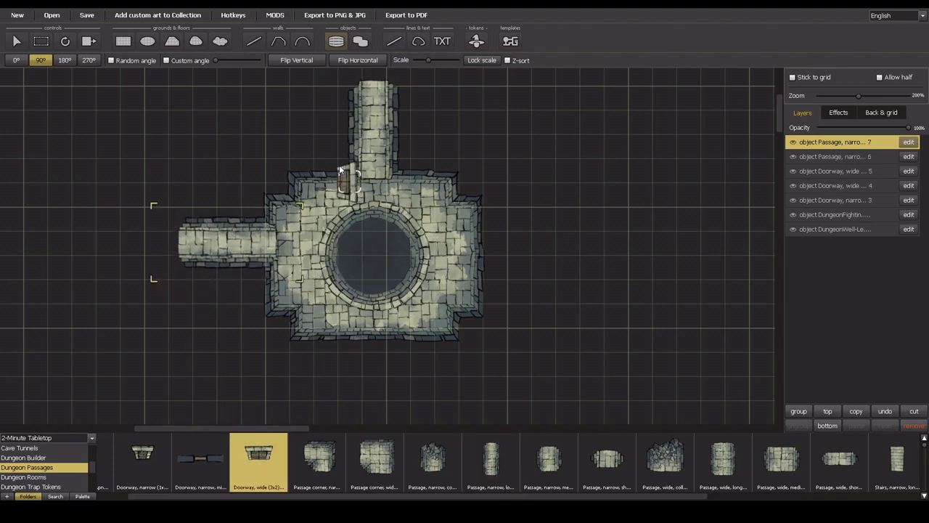
left_click(82, 61)
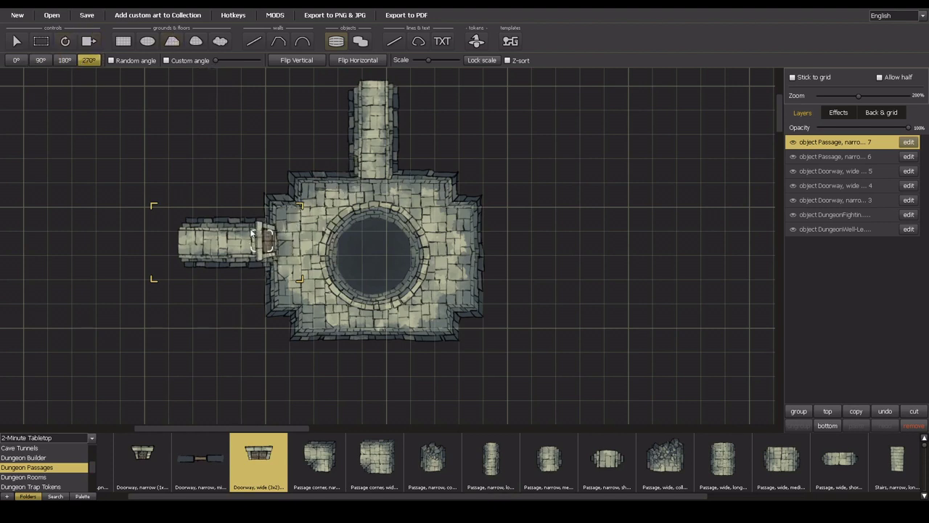
left_click(252, 232)
Place a wide doorway at 0° over the north passage where it meets the well room
left_click(40, 61)
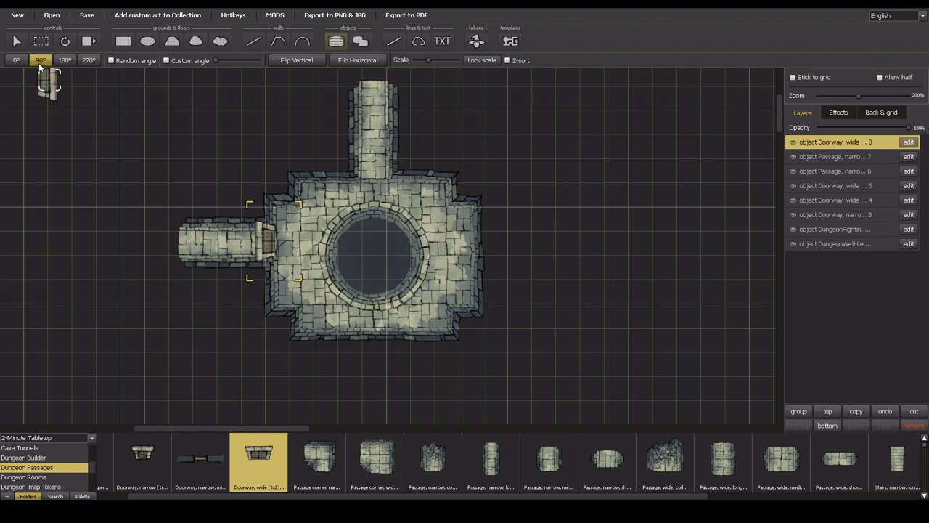
left_click(15, 61)
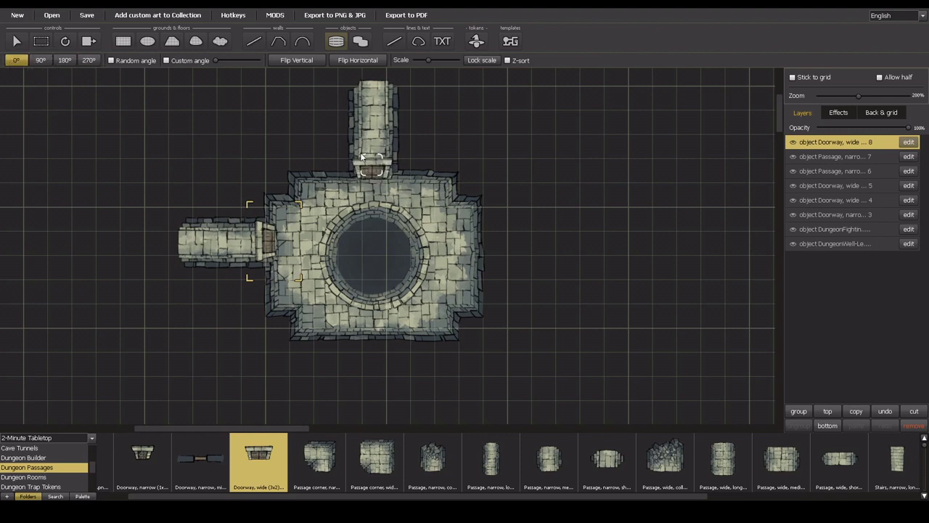
left_click(362, 154)
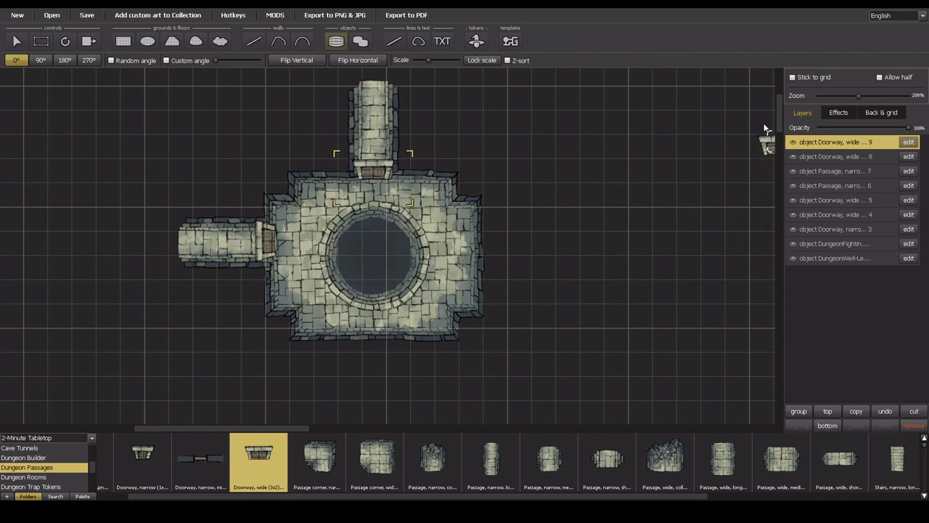
Extend the well room's west passage with another long narrow passage rotated 90°
scroll(782, 104, "up", 2)
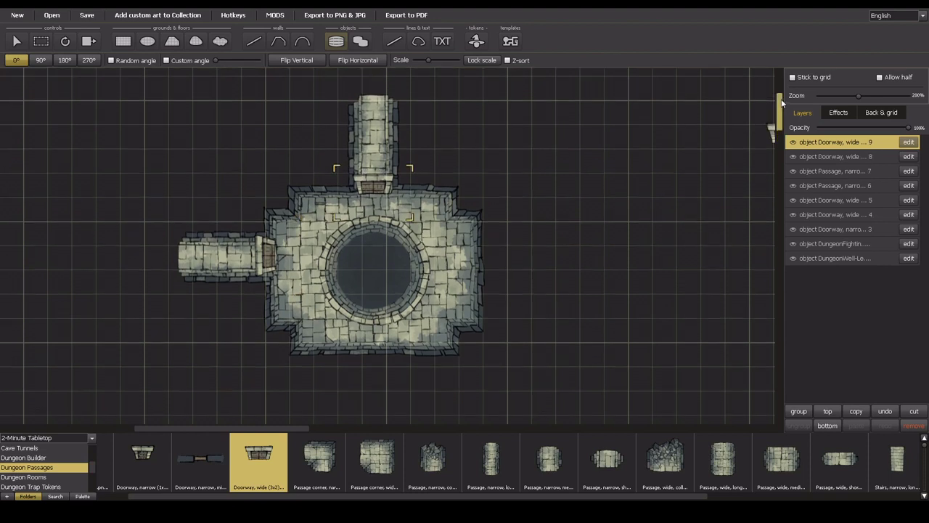
scroll(782, 104, "up", 6)
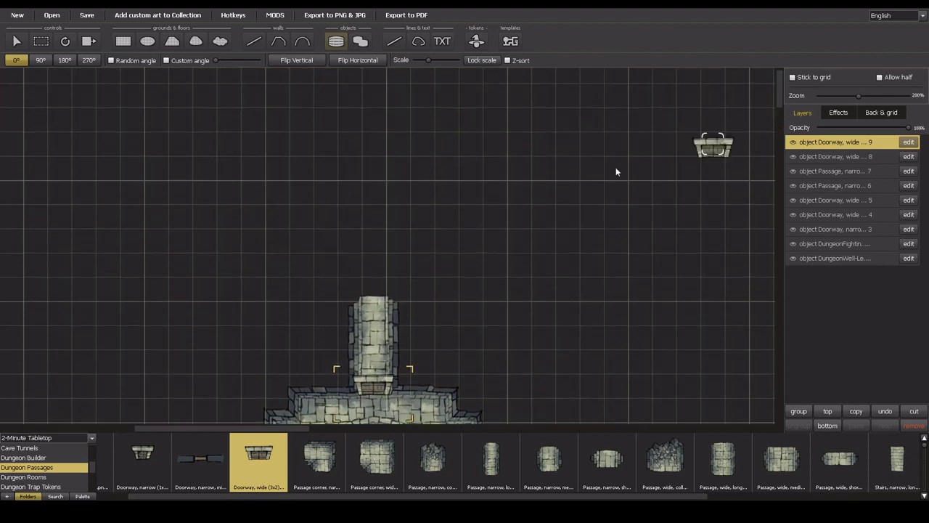
scroll(515, 211, "down", 3)
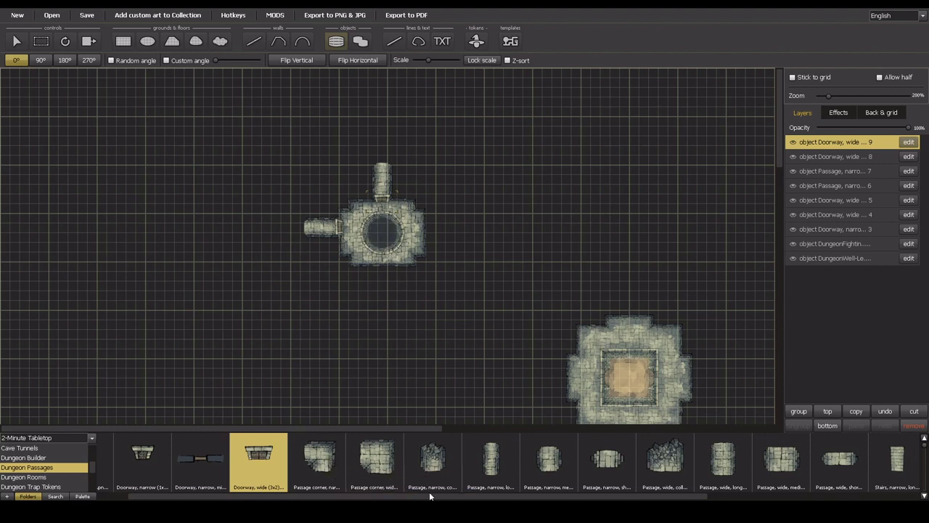
scroll(429, 494, "down", 5)
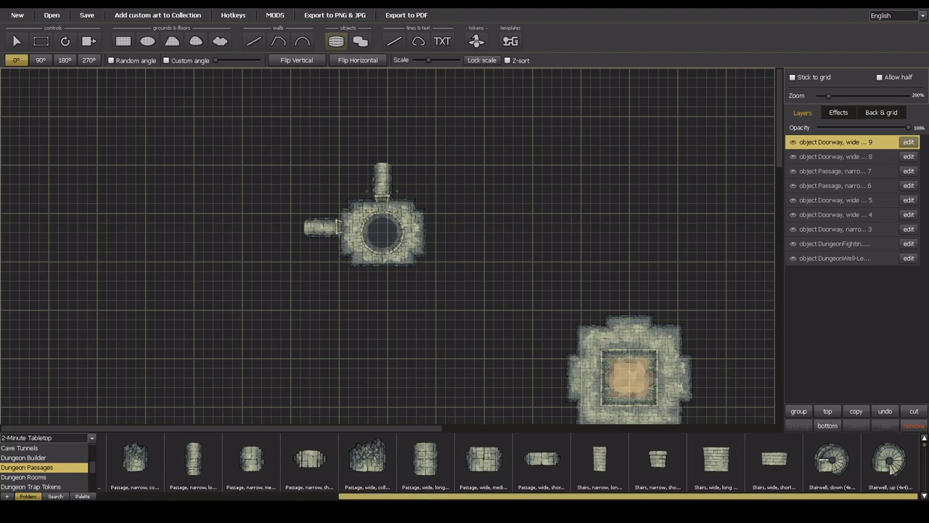
left_click_drag(428, 496, 397, 498)
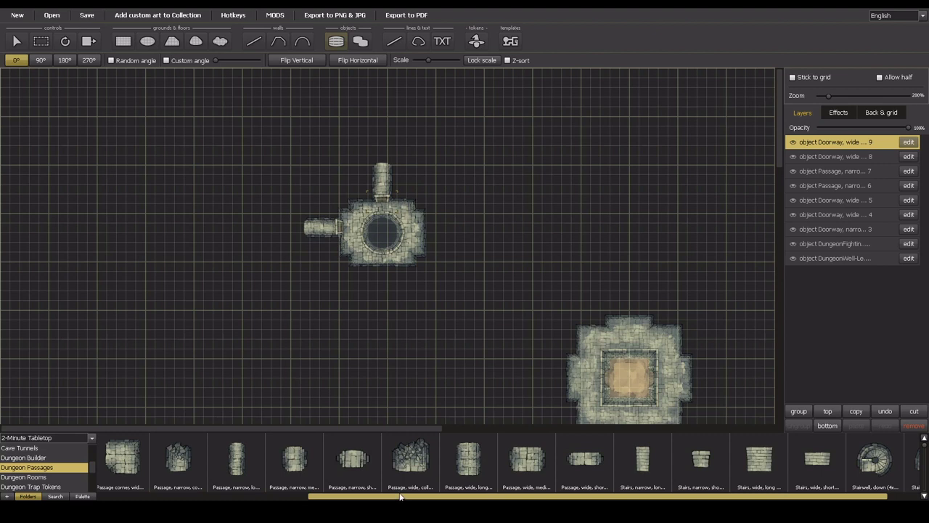
left_click(231, 477)
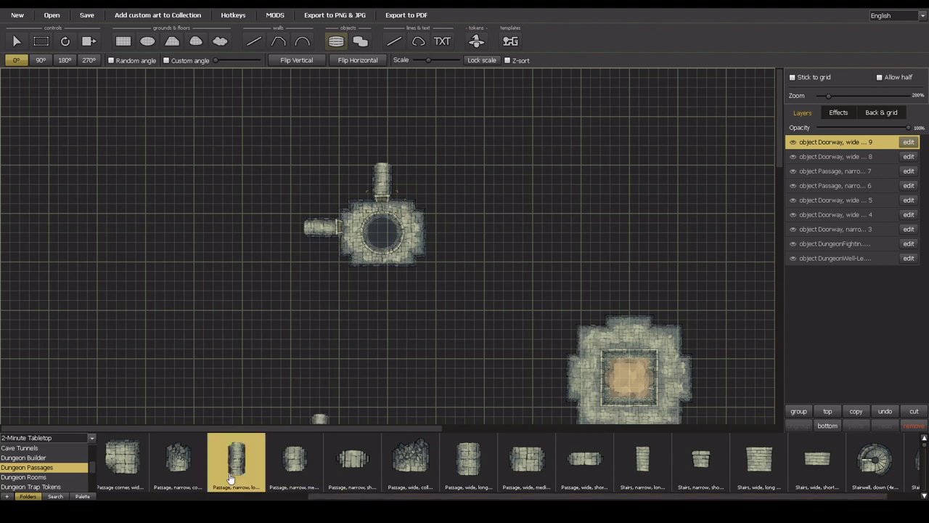
left_click(41, 60)
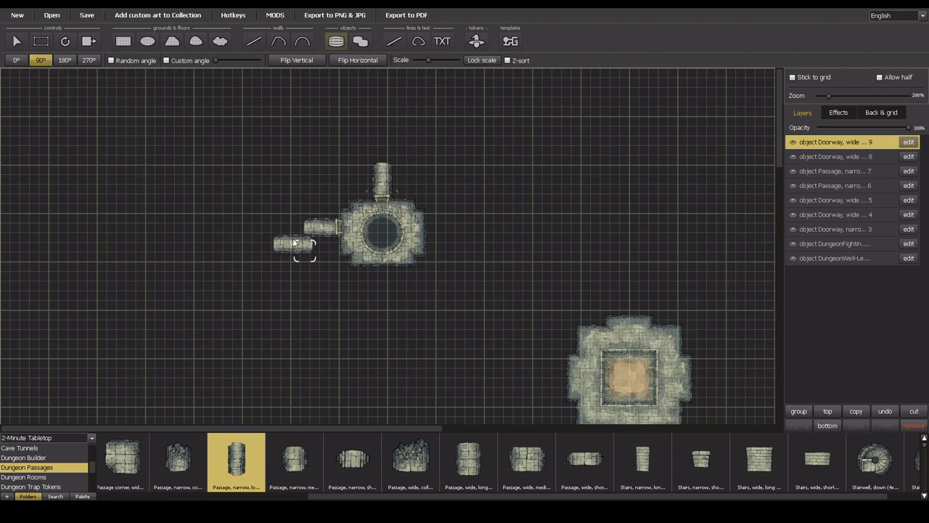
scroll(291, 226, "up", 5)
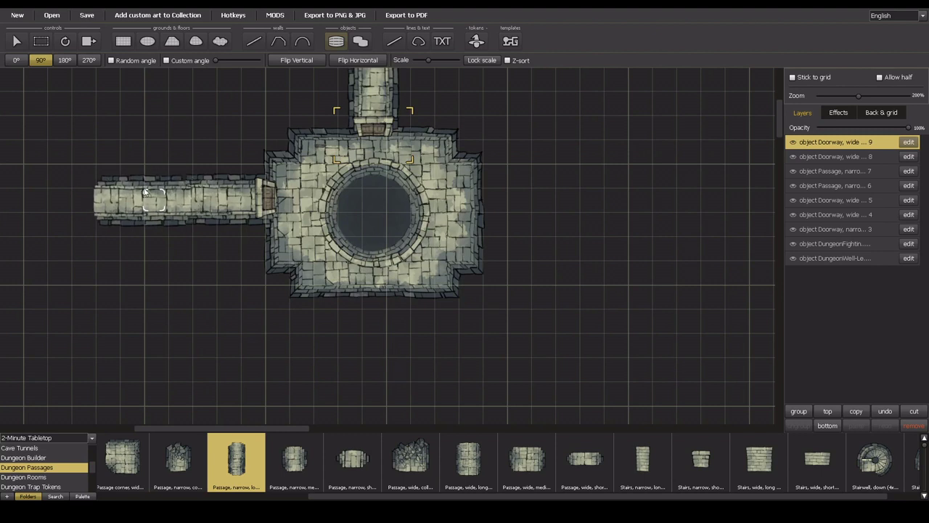
left_click(147, 191)
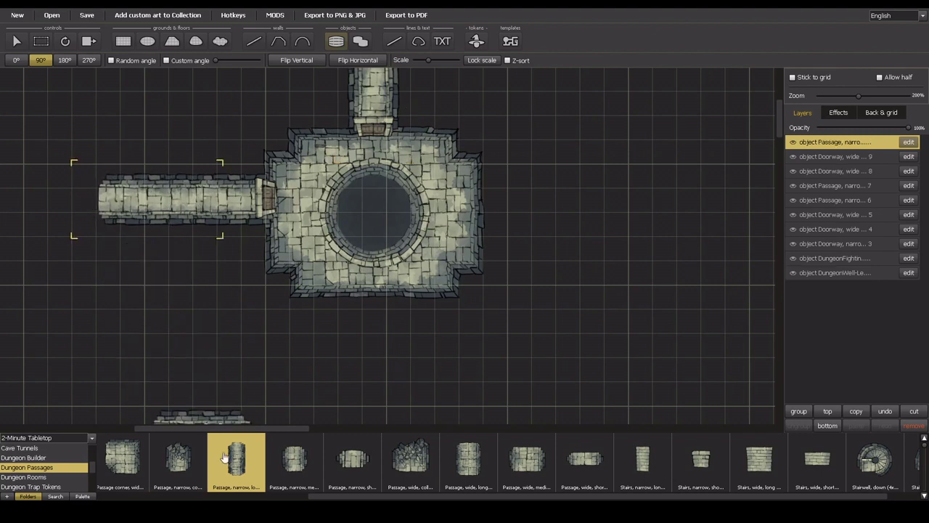
Place a narrow passage corner rotated 270° at the west passage's end so the corridor turns south
left_click_drag(424, 497, 261, 497)
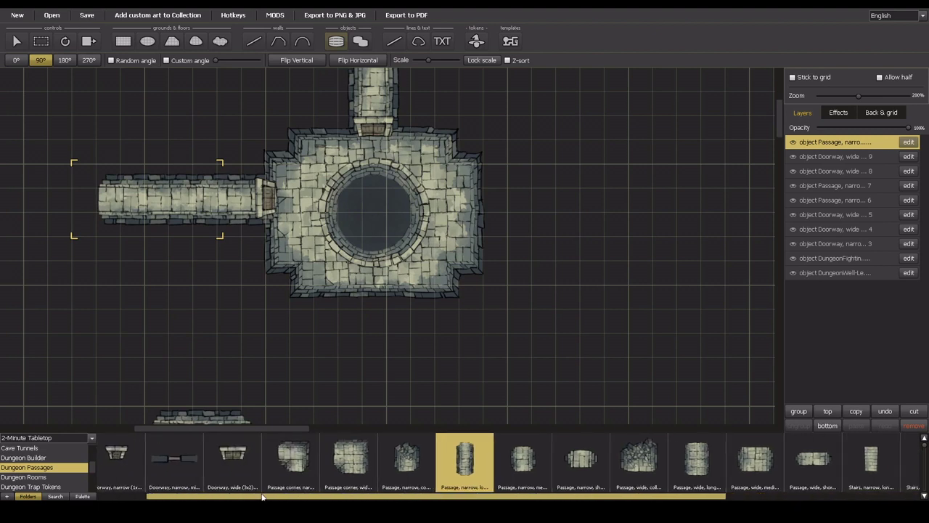
left_click(290, 461)
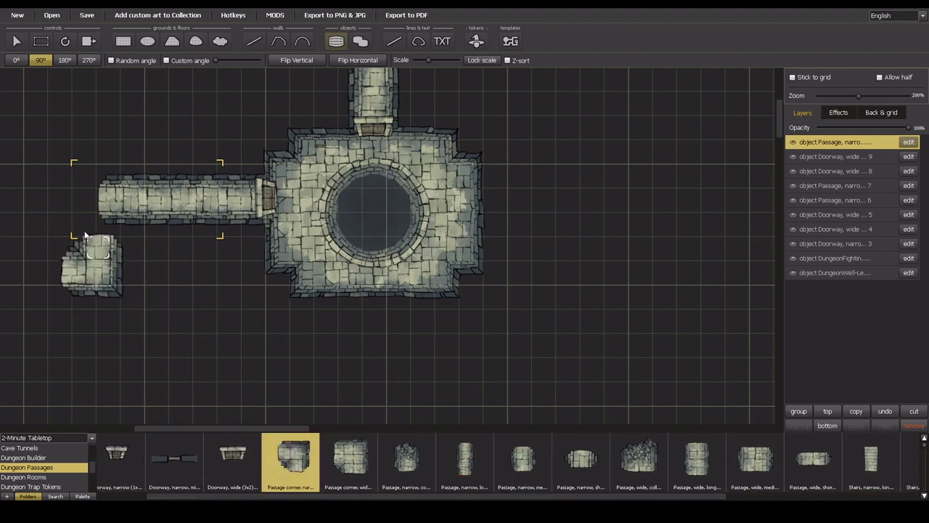
left_click(16, 60)
left_click(63, 60)
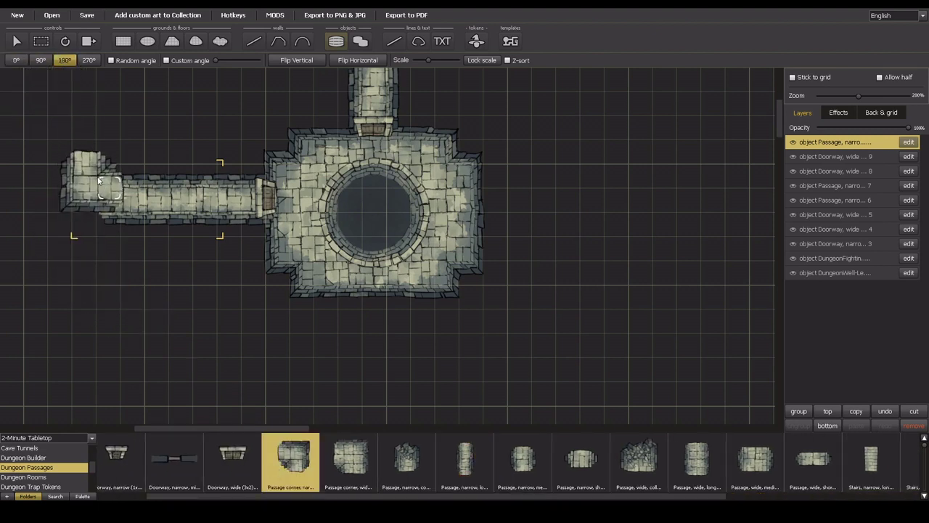
left_click(88, 60)
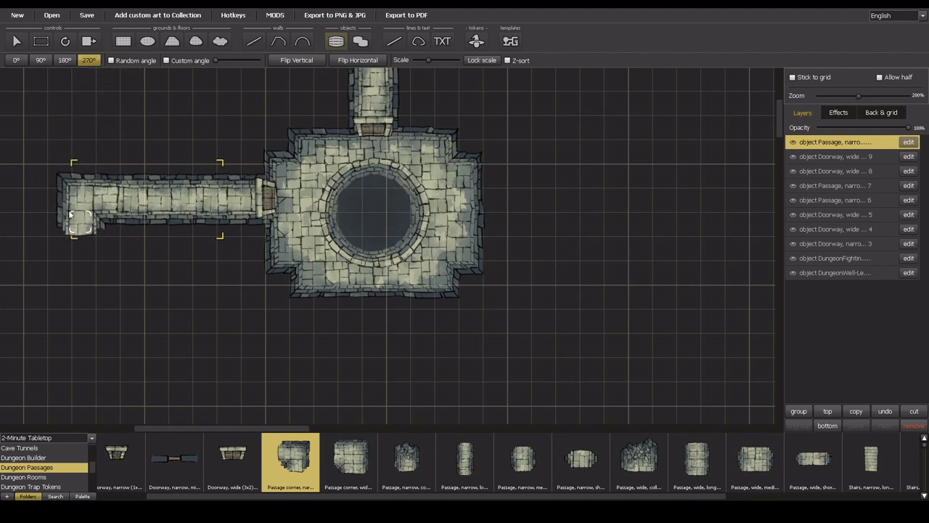
left_click(70, 215)
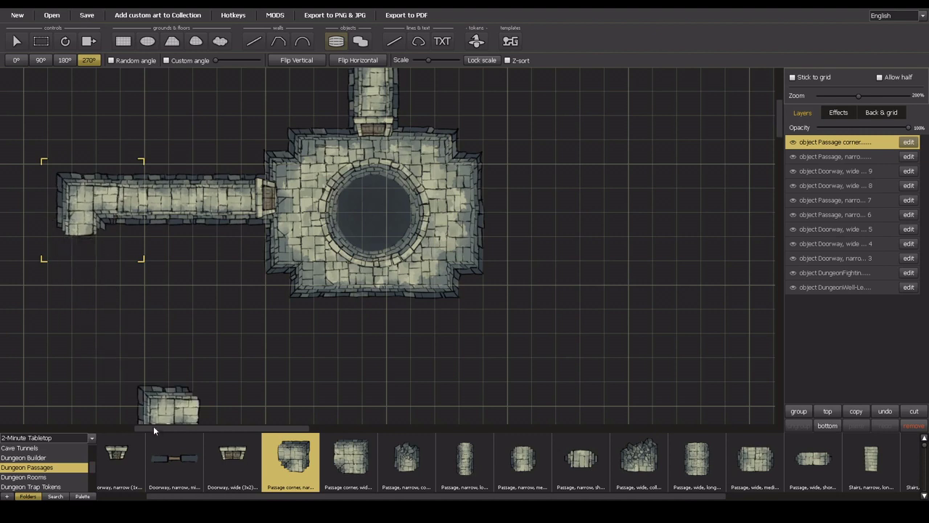
Place a long narrow passage rotated 180° running south from the passage corner
left_click(463, 465)
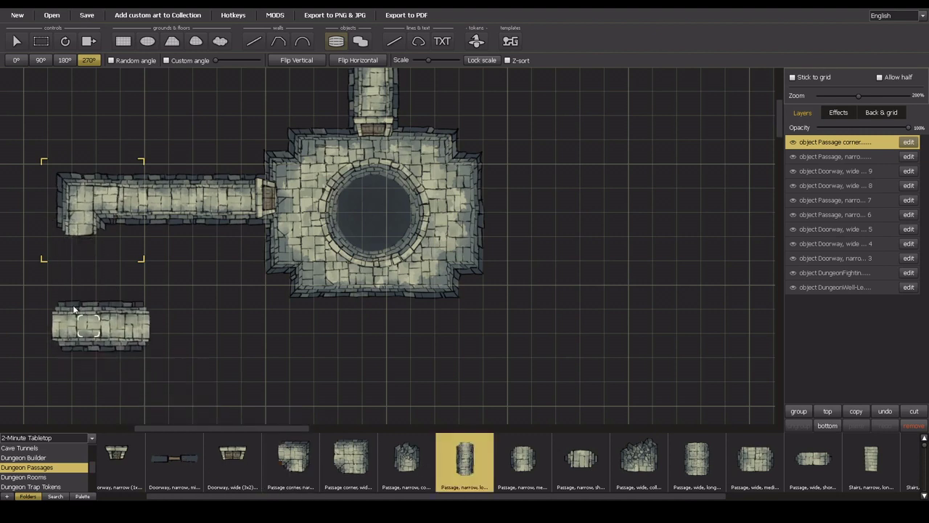
left_click(42, 60)
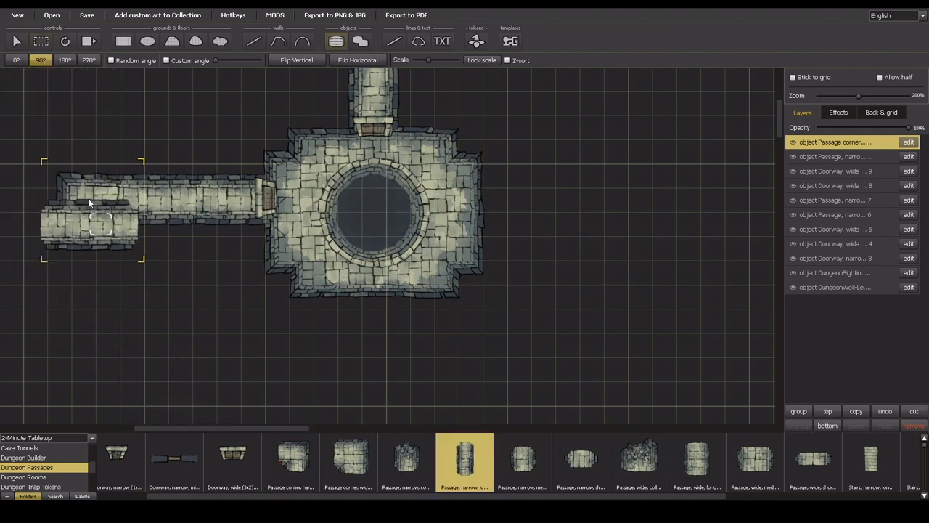
left_click(64, 60)
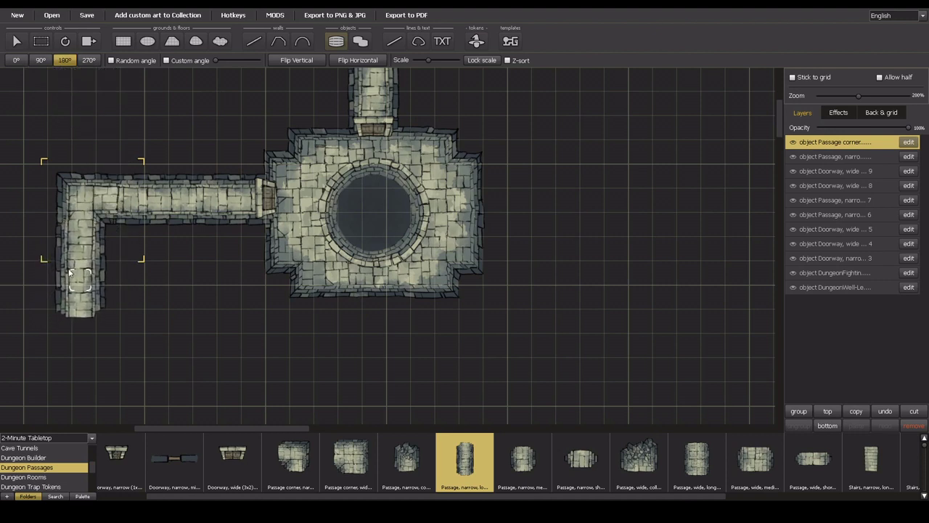
left_click(70, 273)
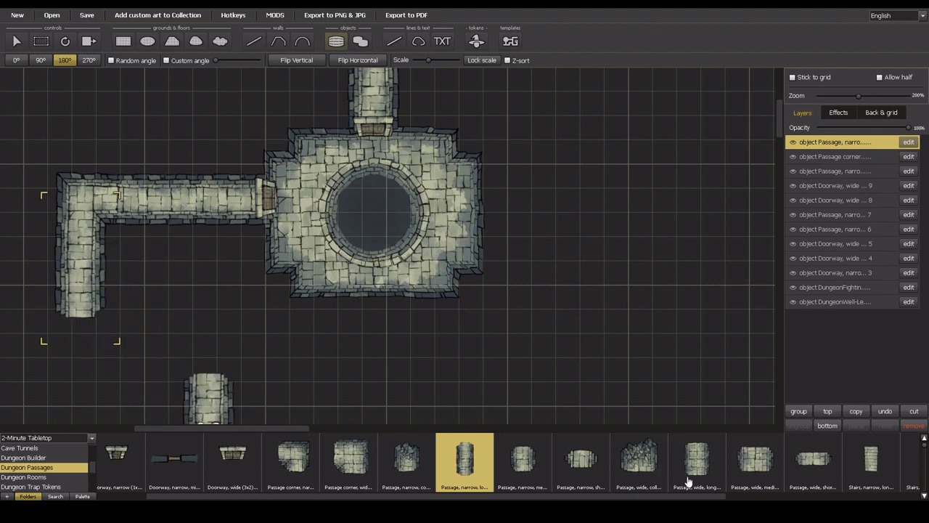
Open the Dungeon Builder assets and pick the Tile, 2 (3x3) floor piece
scroll(878, 494, "down", 5)
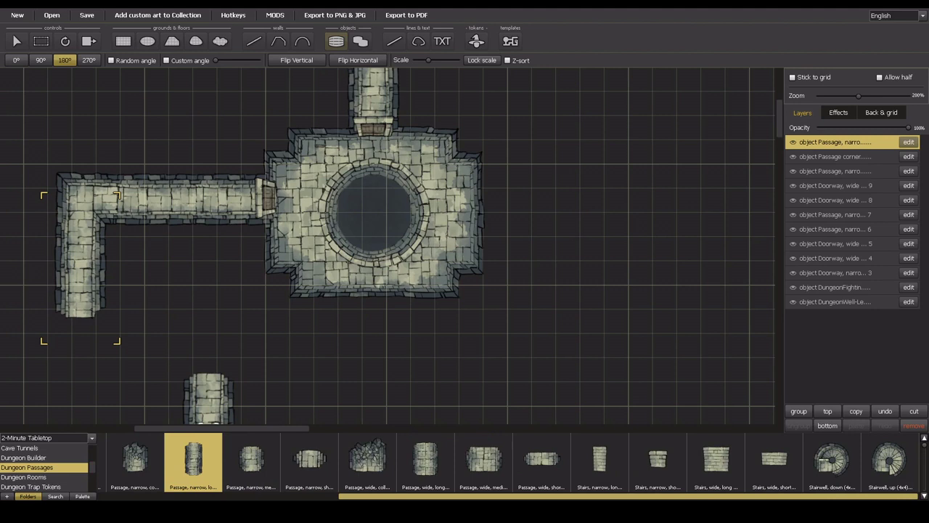
scroll(397, 356, "down", 2)
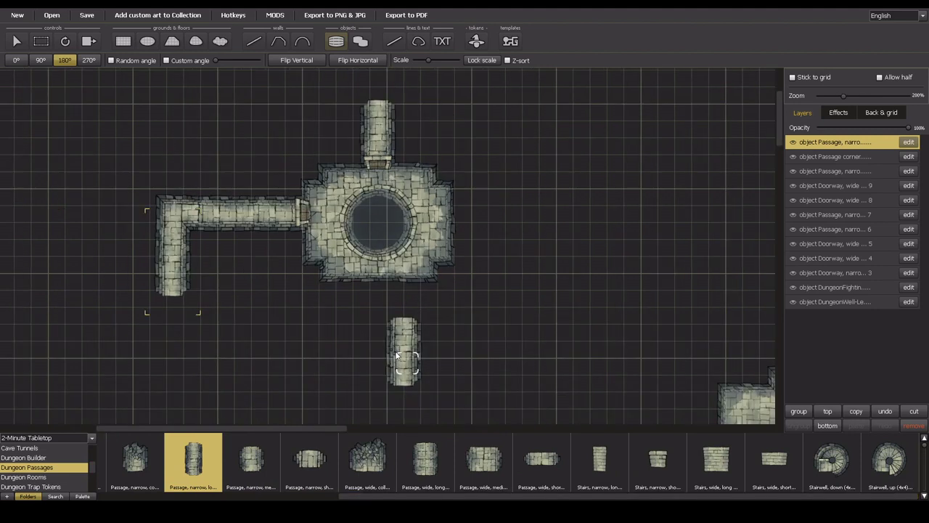
scroll(397, 356, "down", 2)
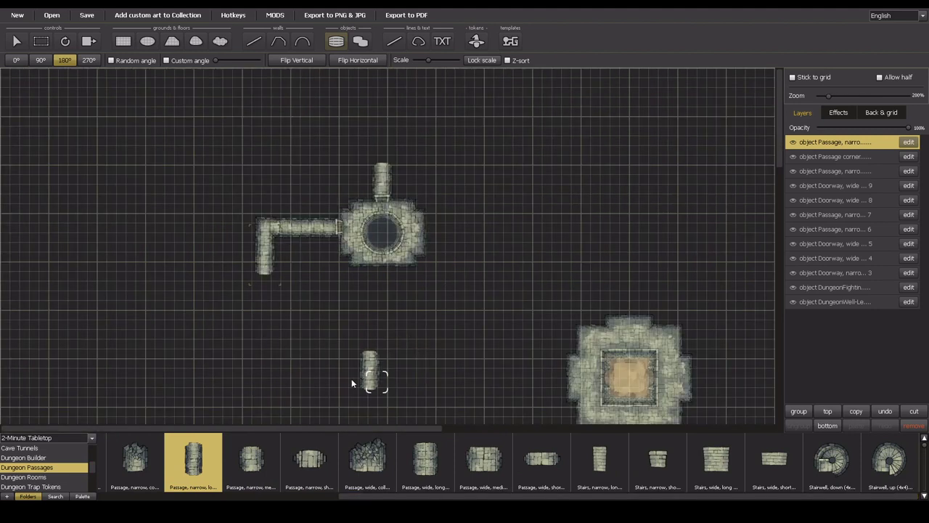
left_click(56, 460)
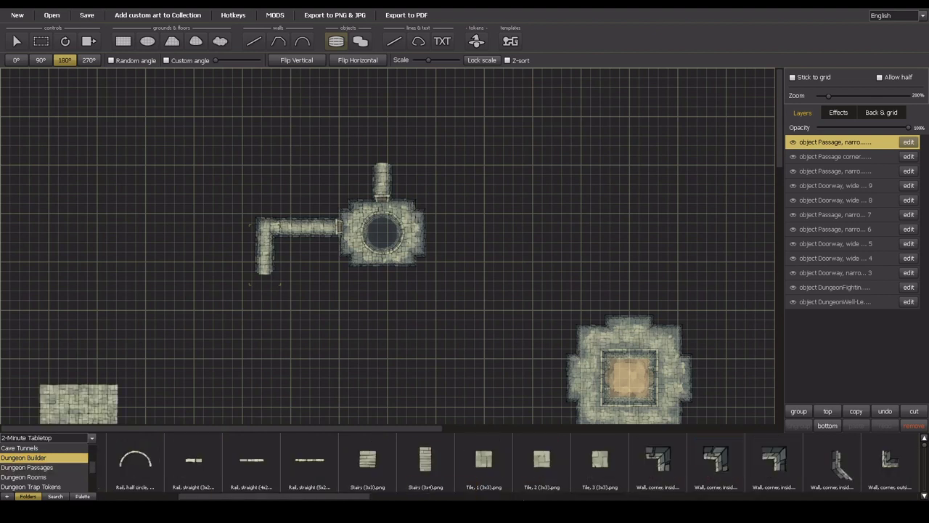
left_click(546, 475)
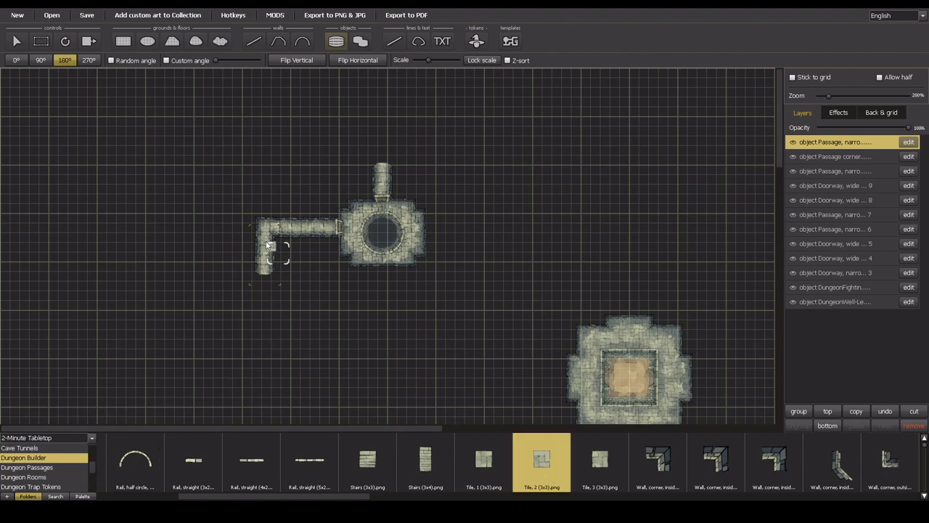
left_click(123, 41)
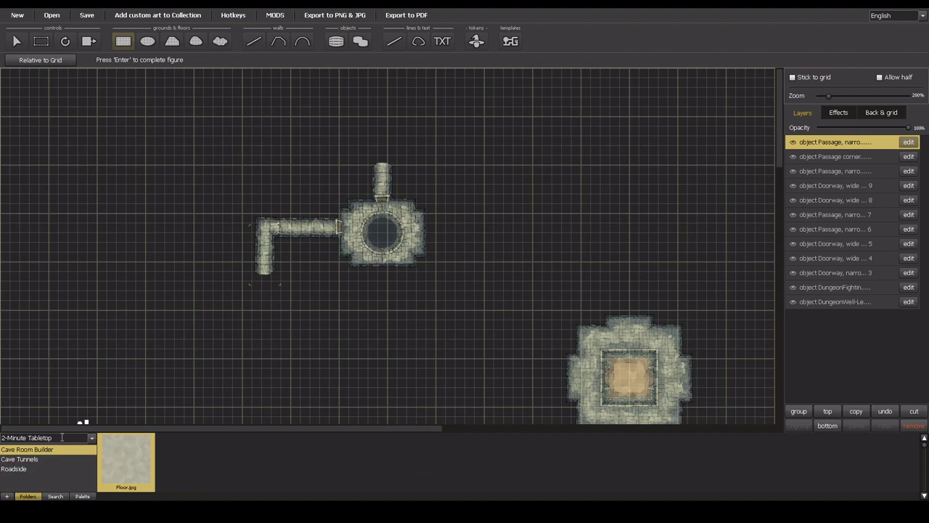
left_click(91, 438)
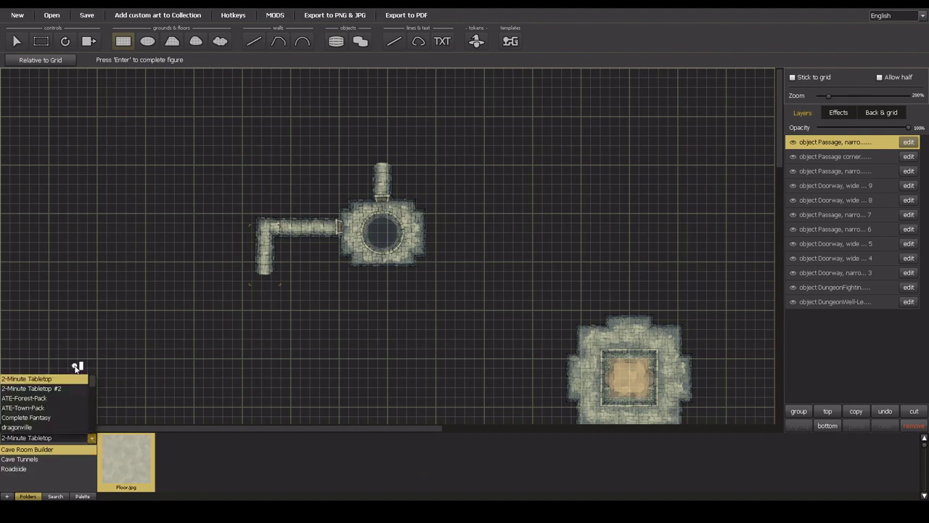
left_click(72, 389)
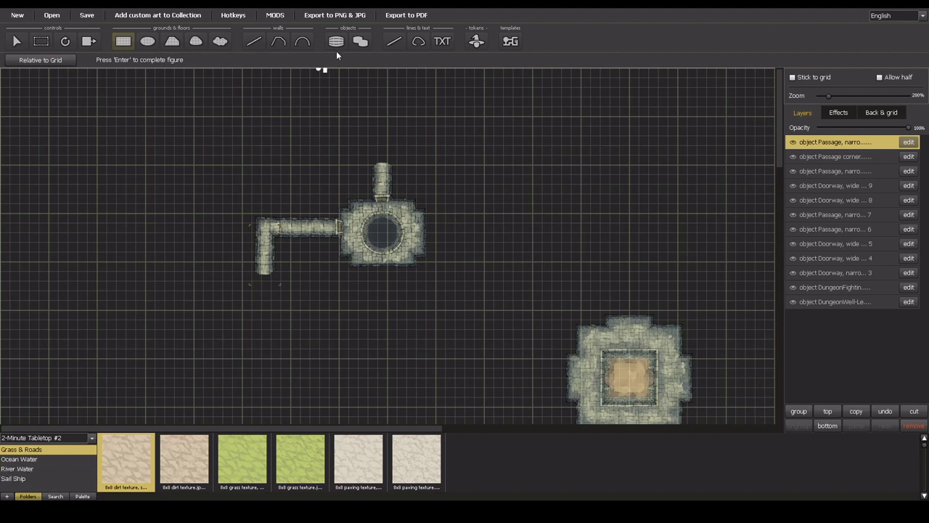
left_click(86, 438)
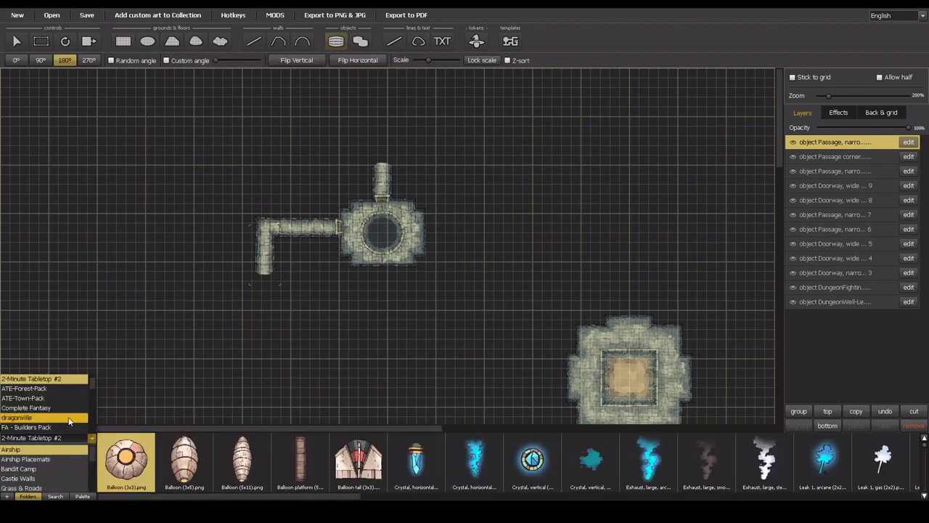
scroll(49, 385, "up", 1)
left_click(49, 379)
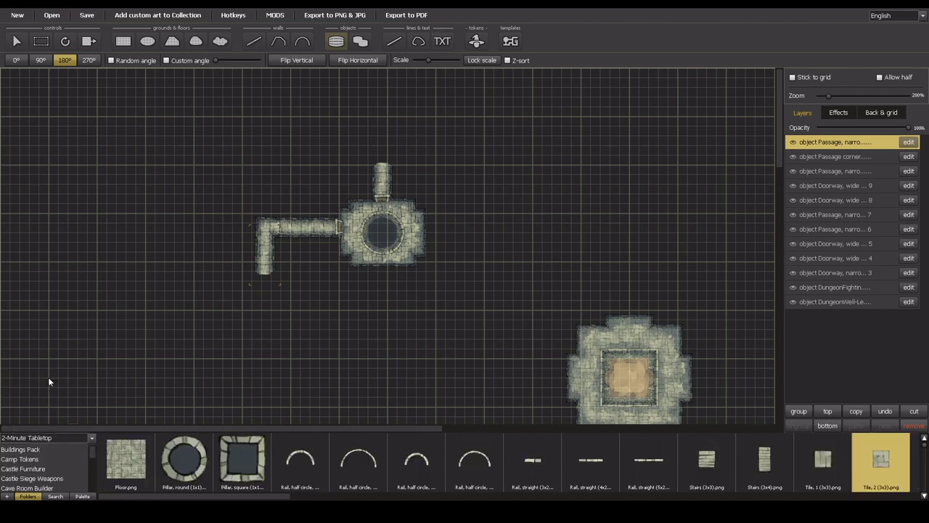
Place two overlapping Floor.png pieces at 180°, side by side, below the south passage's end to form a room floor
left_click(125, 461)
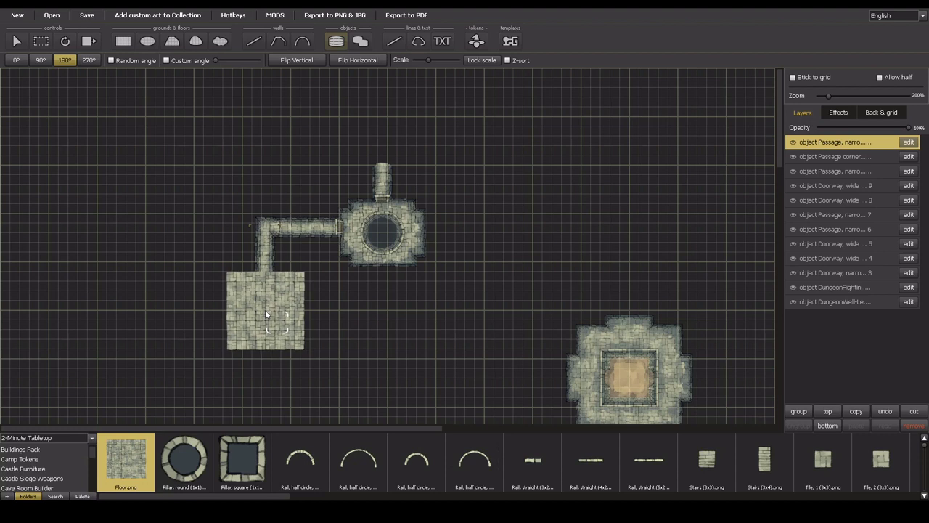
left_click_drag(265, 309, 216, 309)
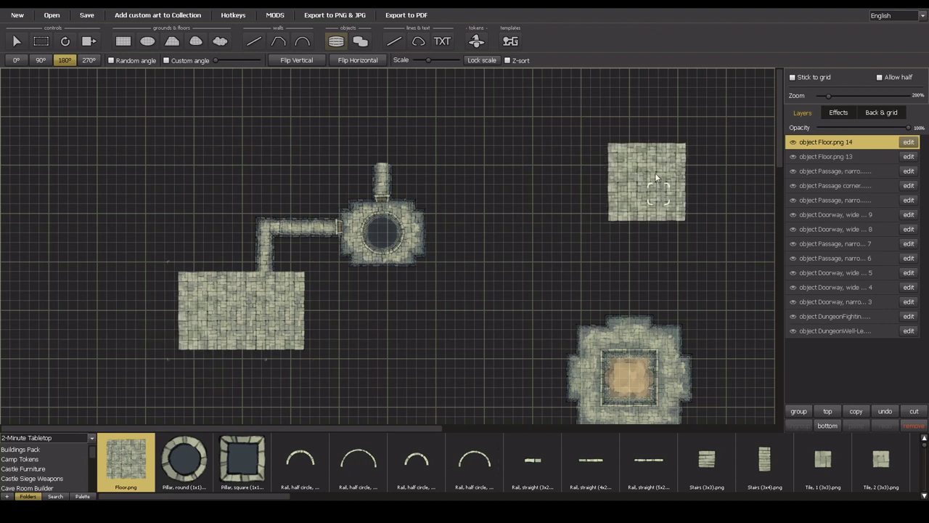
Pick the third inside wall corner piece and place it at 180° on the southwest corner of the new floor
left_click_drag(780, 112, 784, 135)
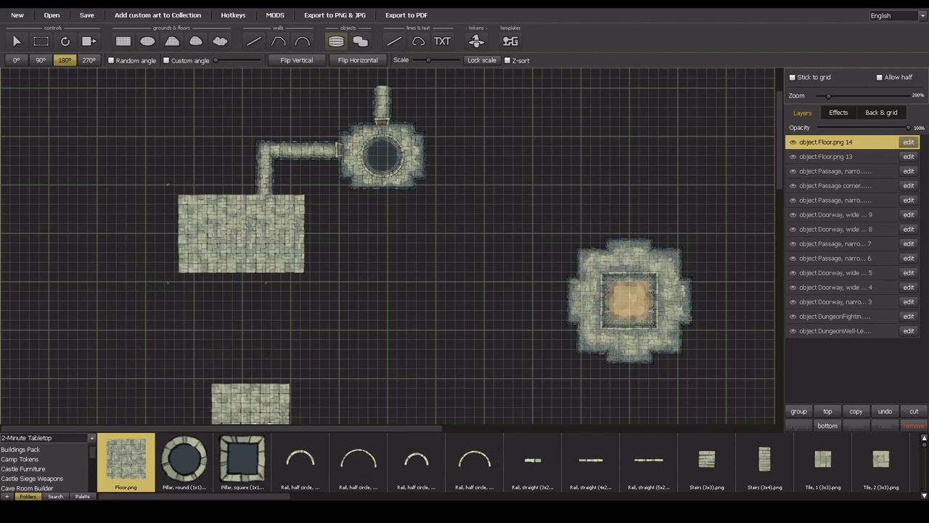
left_click_drag(192, 497, 371, 497)
left_click(389, 463)
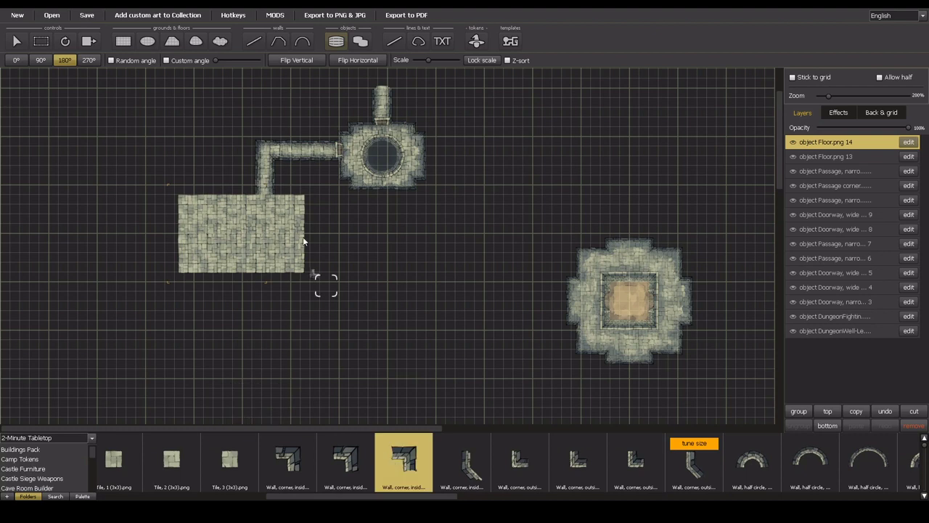
scroll(326, 280, "up", 5)
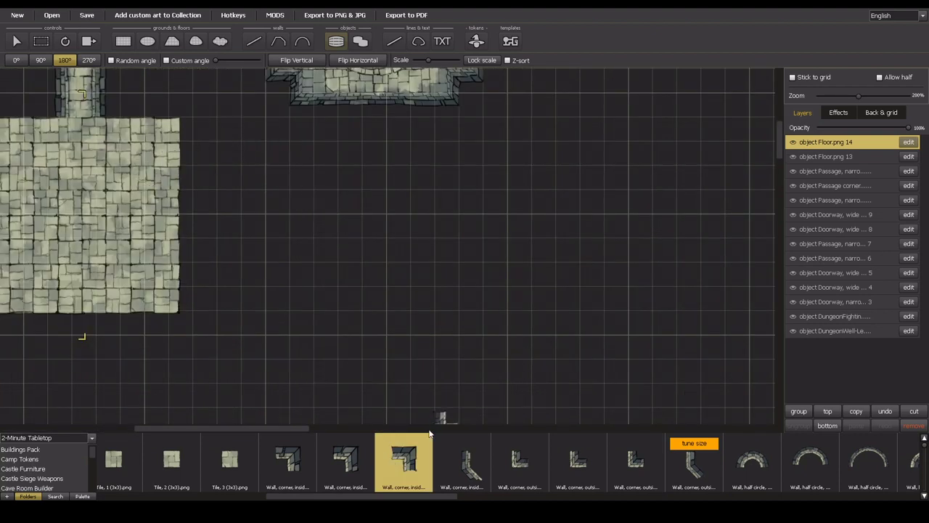
left_click_drag(265, 419, 204, 420)
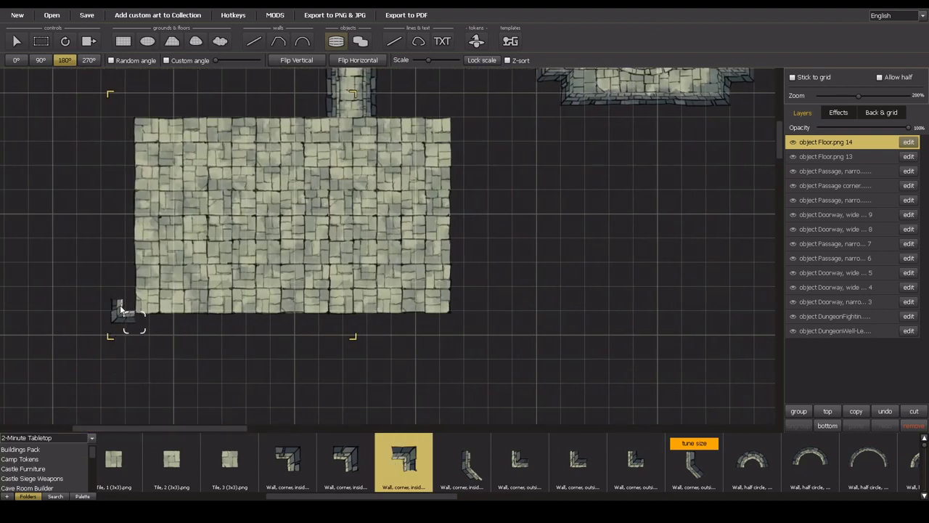
left_click(136, 315)
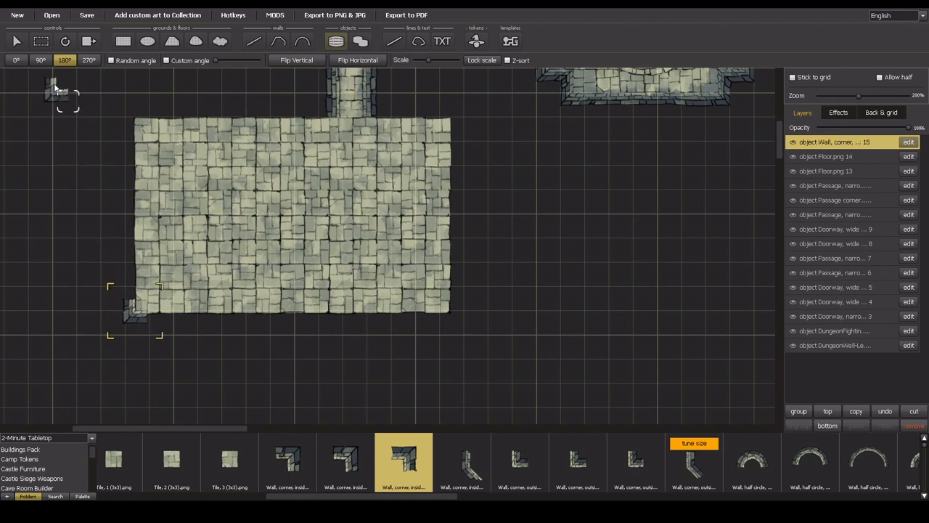
Place the inside wall corner rotated 270° on the floor's northwest corner
left_click(49, 78)
left_click(40, 60)
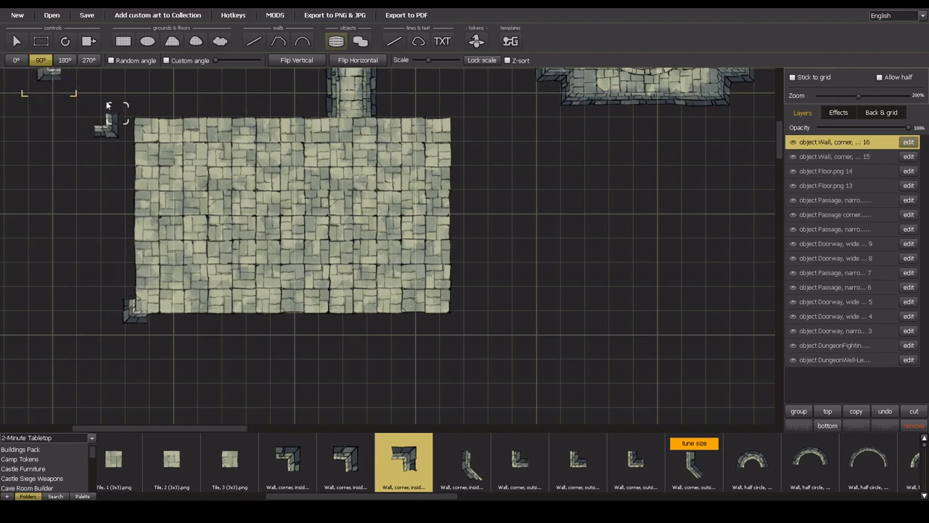
left_click(65, 60)
left_click(87, 61)
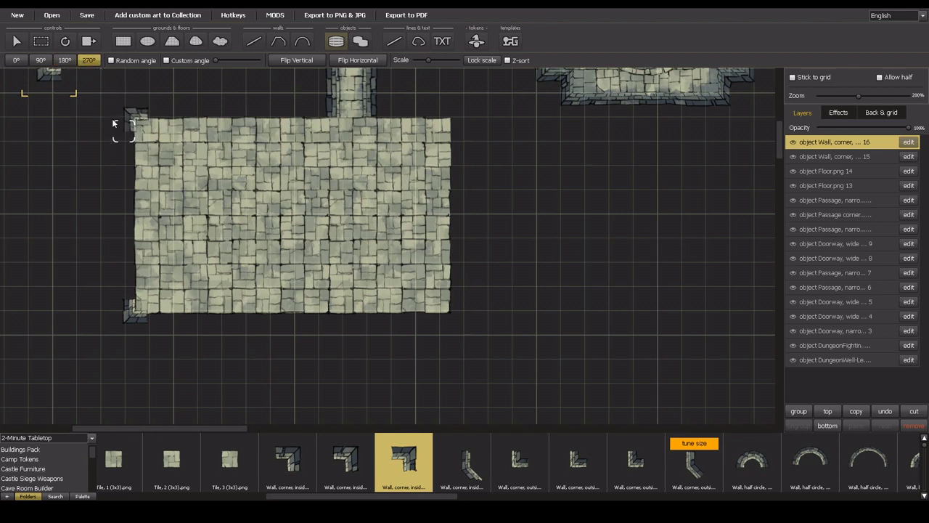
left_click(113, 123)
Place the inside wall corner at 0° on the floor's northeast corner
left_click(61, 80)
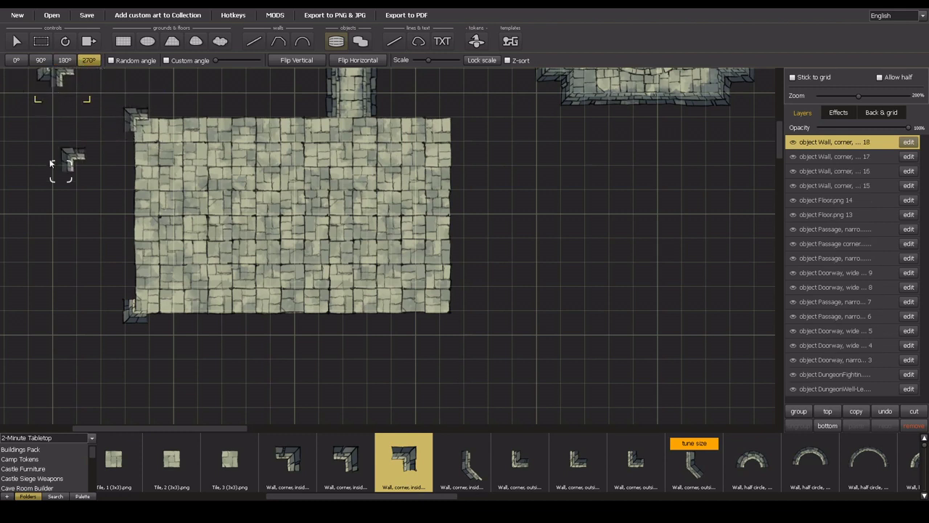
left_click(16, 59)
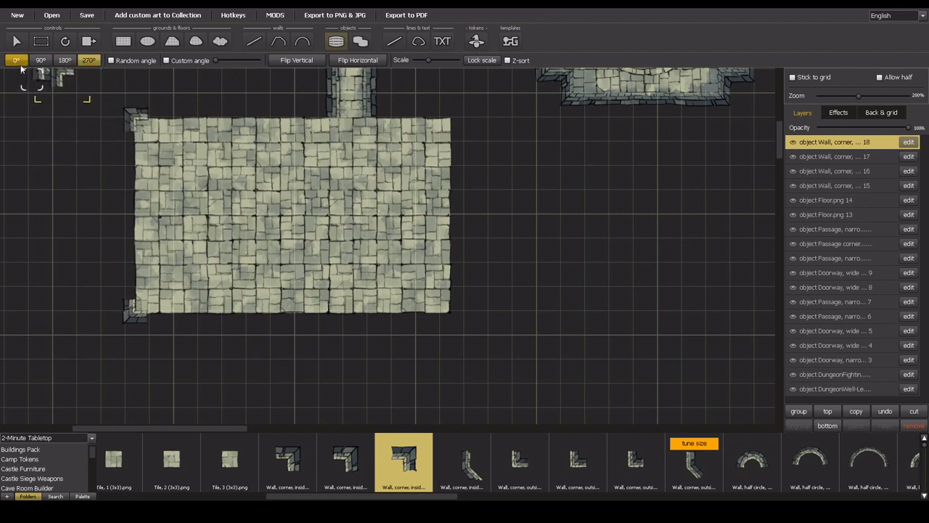
left_click(427, 94)
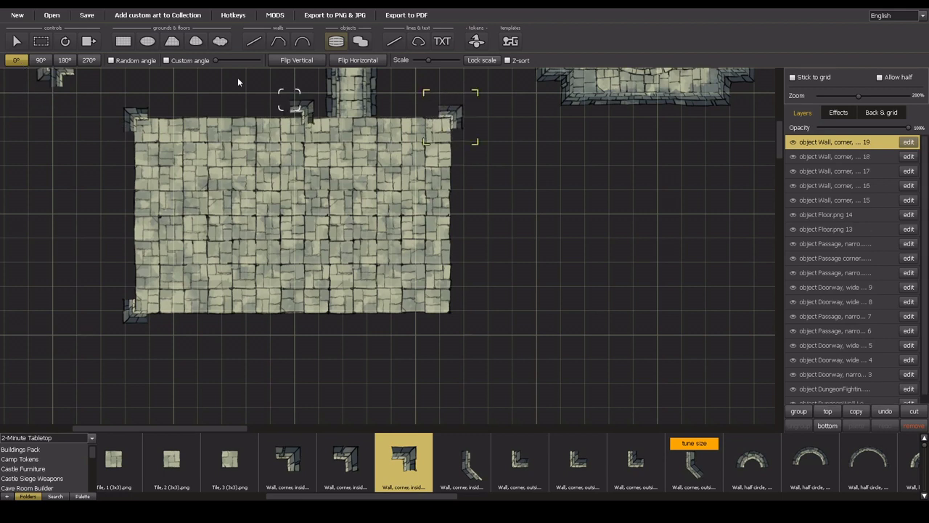
Place the inside wall corner rotated 90° on the floor's southeast corner
left_click(88, 60)
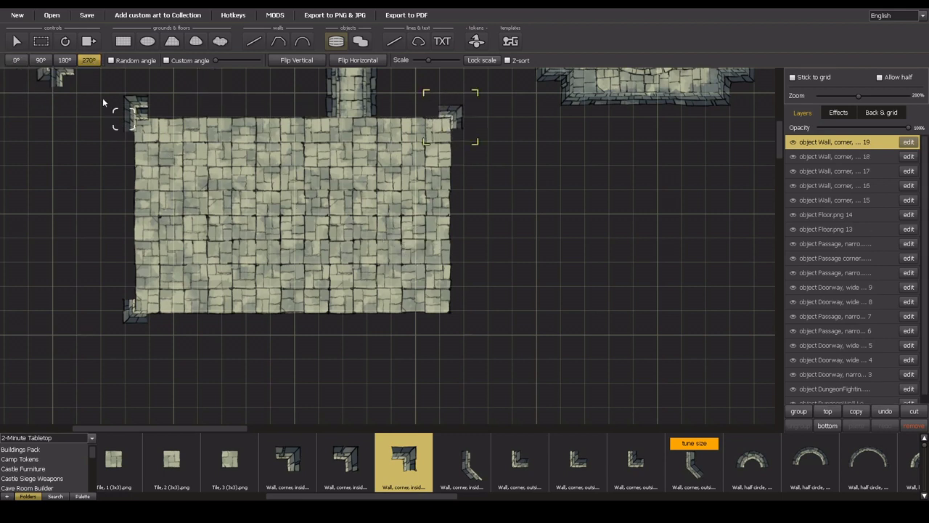
left_click(65, 60)
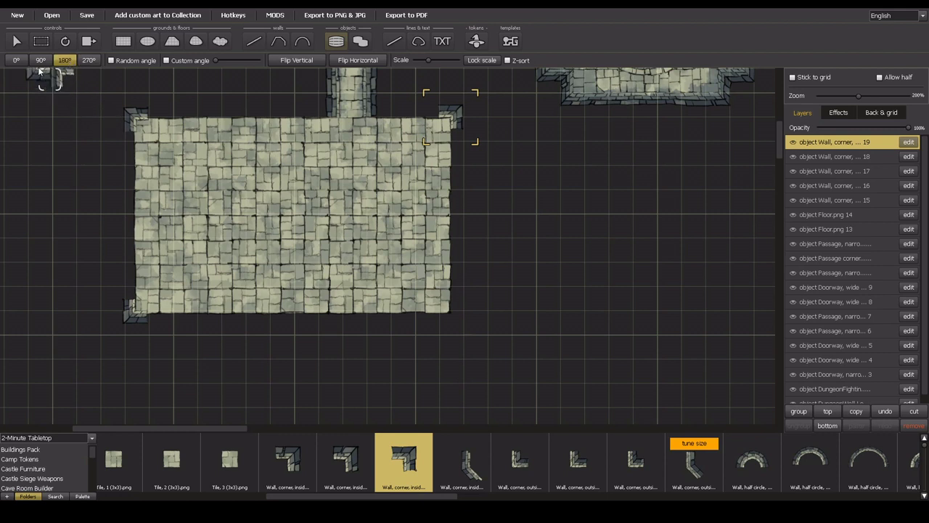
left_click(40, 61)
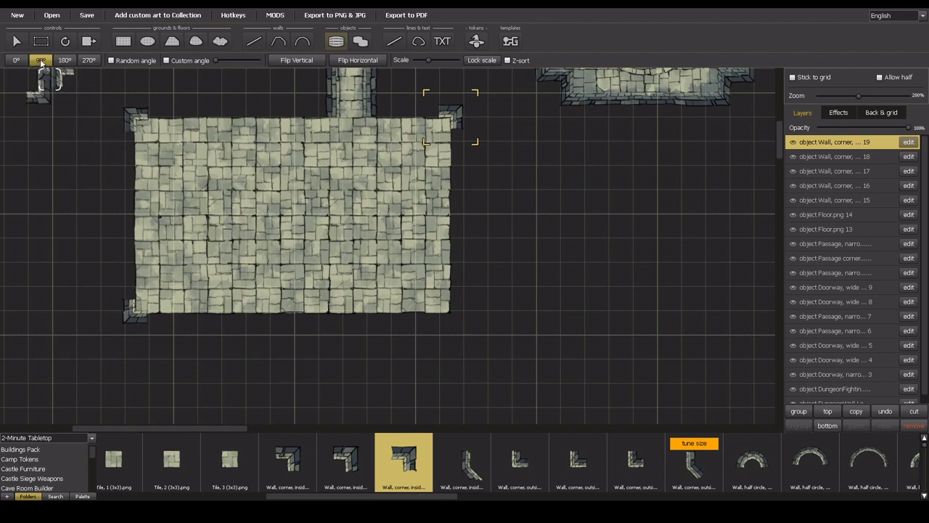
left_click(449, 291)
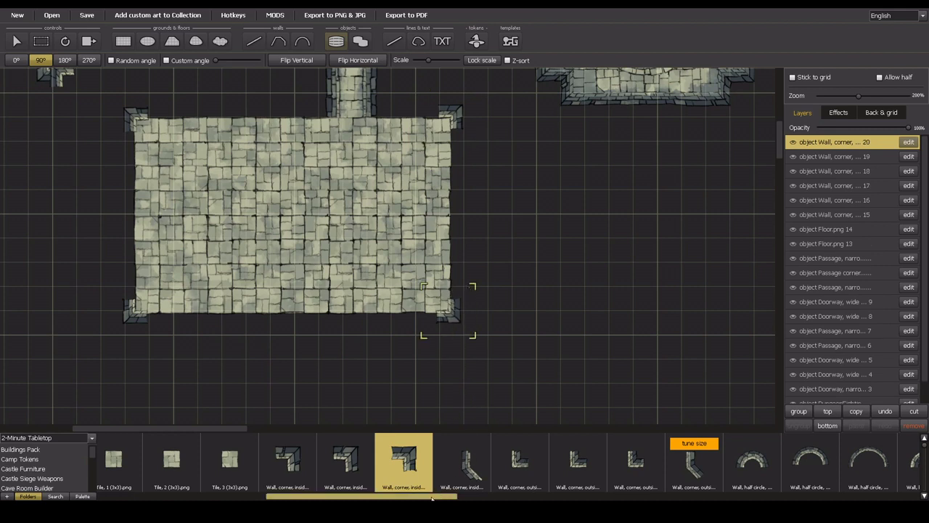
Pick the Wall, straight (4x2) piece and line the room's east edge with four overlapping copies at 90°
left_click_drag(431, 498, 801, 497)
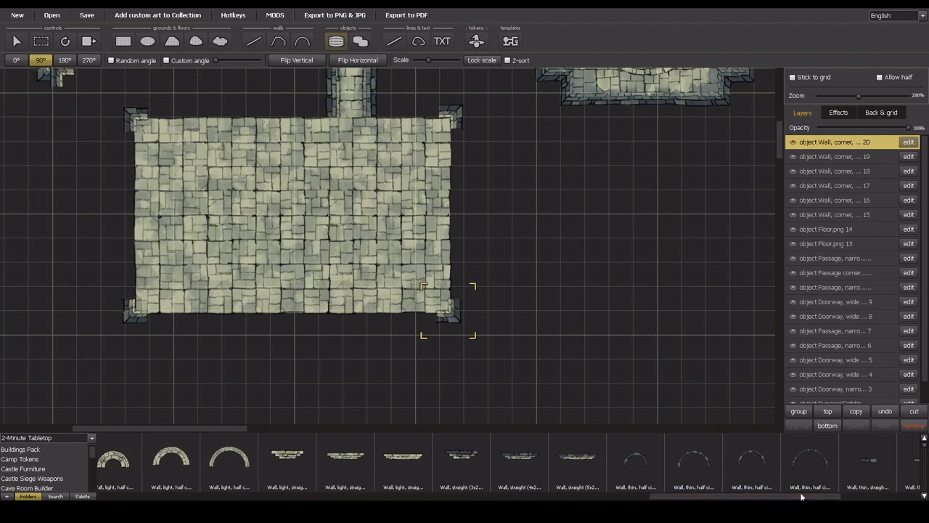
left_click(526, 471)
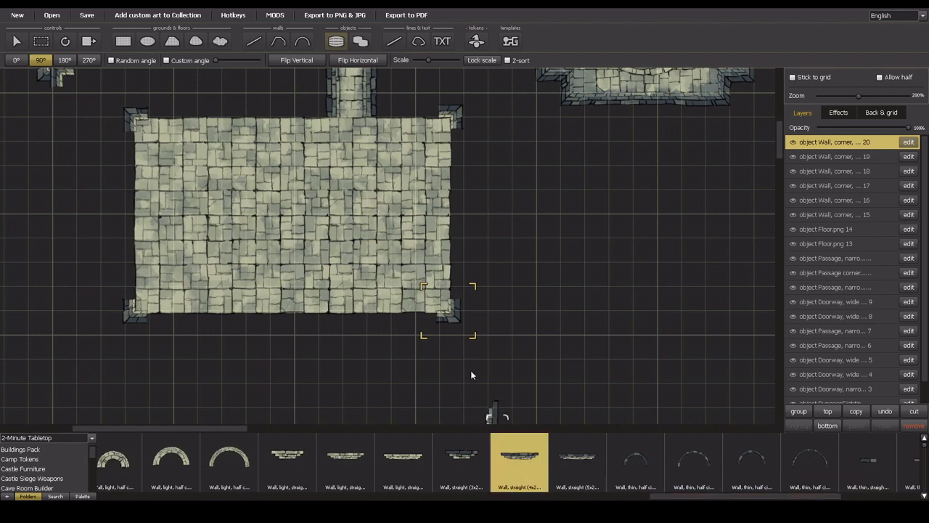
left_click(450, 259)
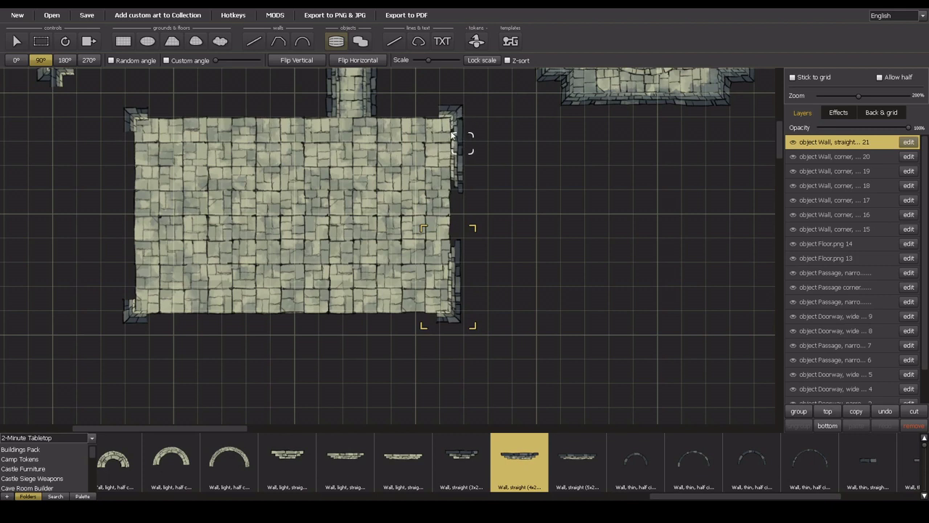
left_click(451, 136)
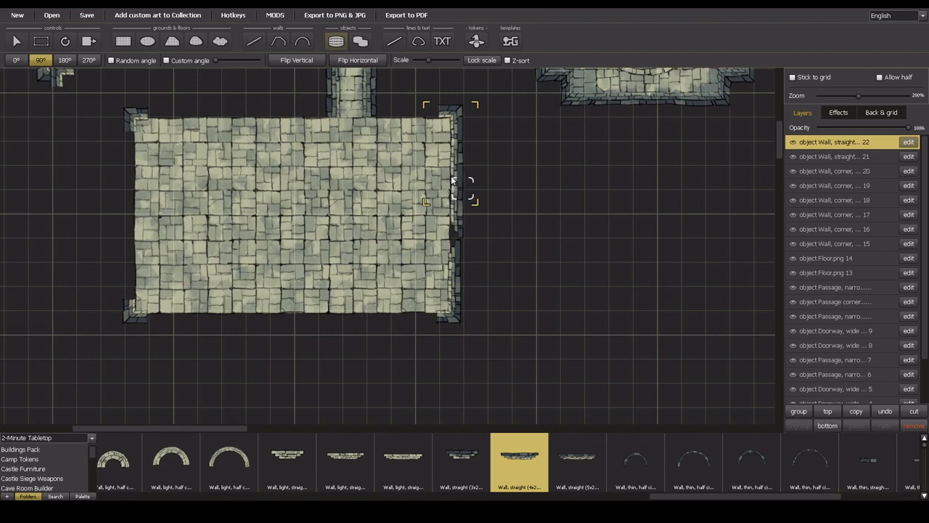
left_click(451, 180)
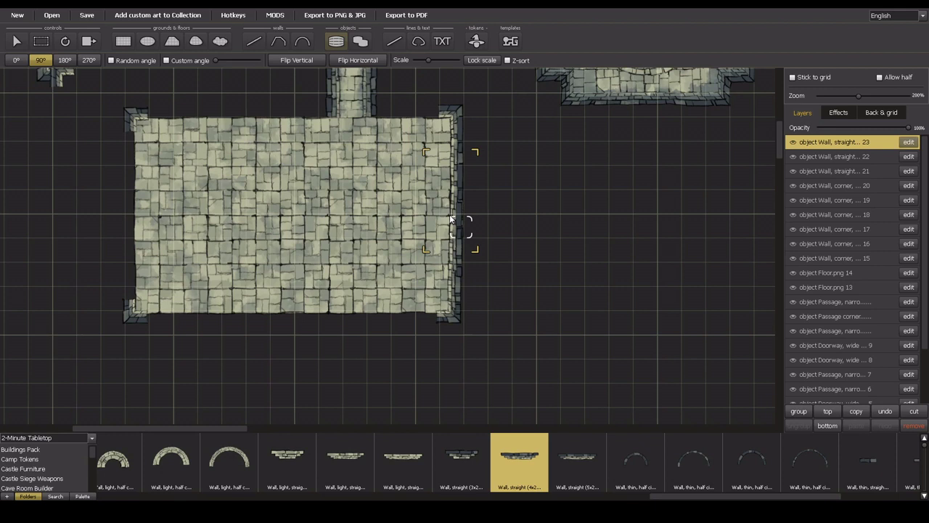
left_click(450, 219)
Line the room's south edge with six overlapping straight 4x2 walls rotated 180°, from the southeast to the southwest corner
left_click(72, 61)
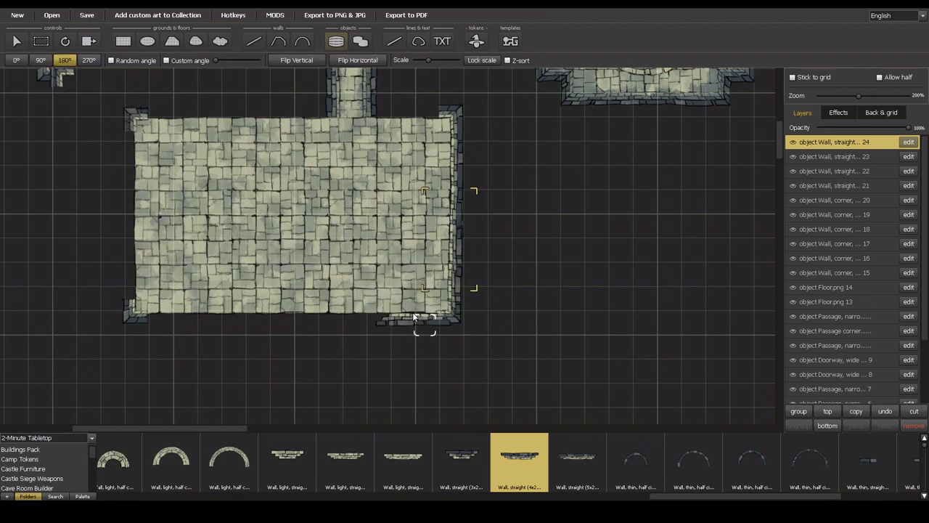
left_click(417, 317)
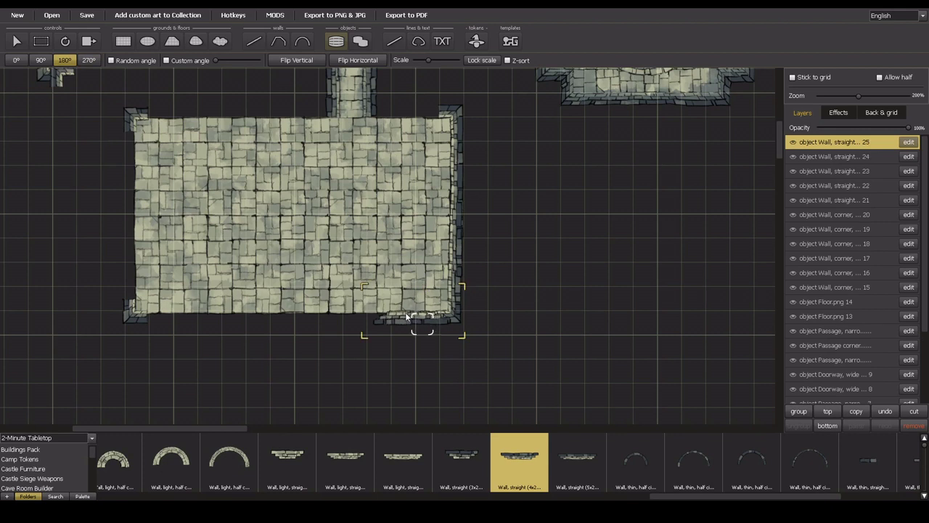
left_click(365, 315)
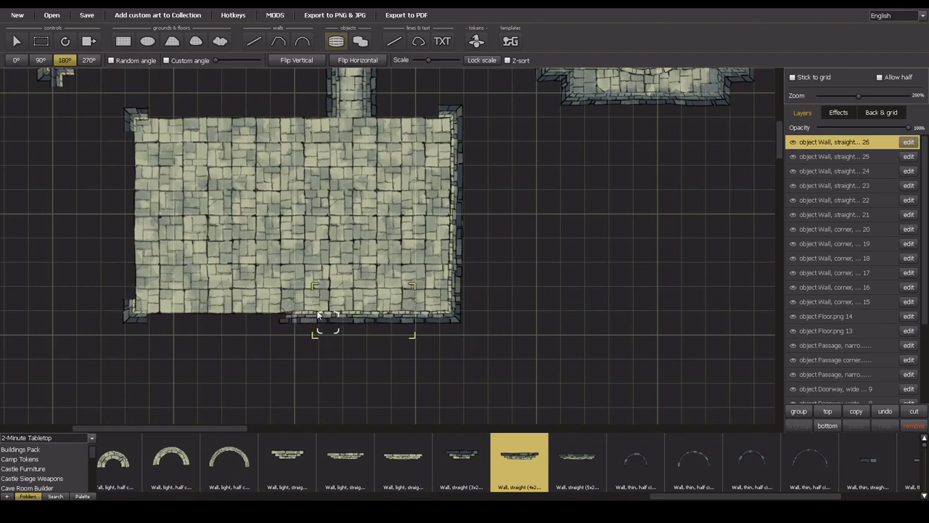
left_click(269, 314)
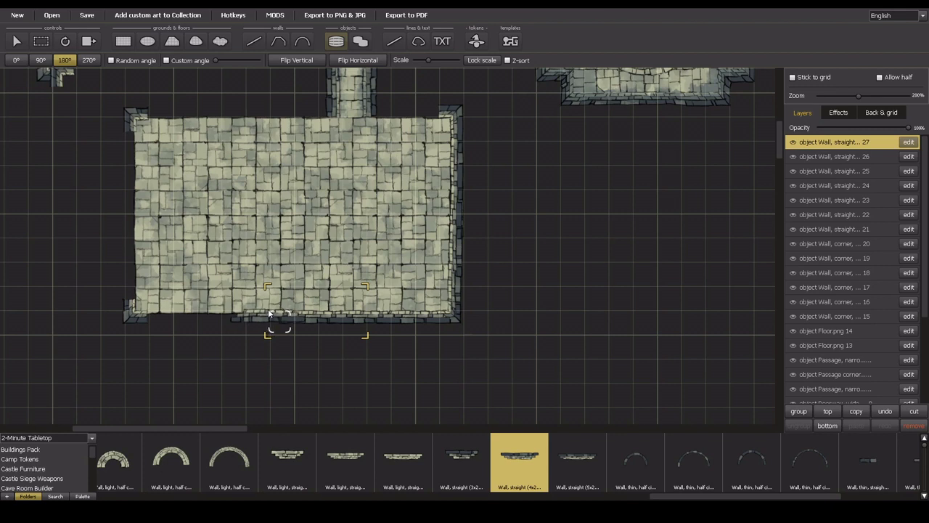
left_click(268, 313)
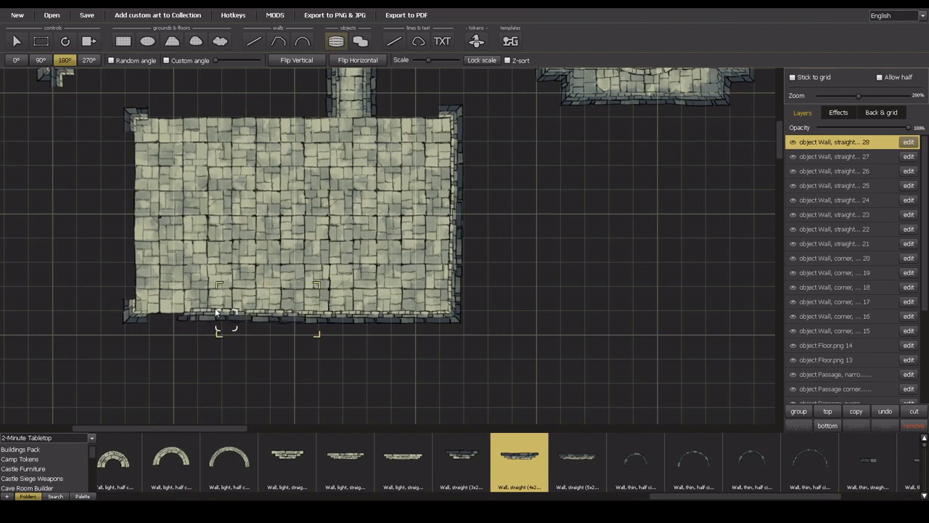
left_click(130, 314)
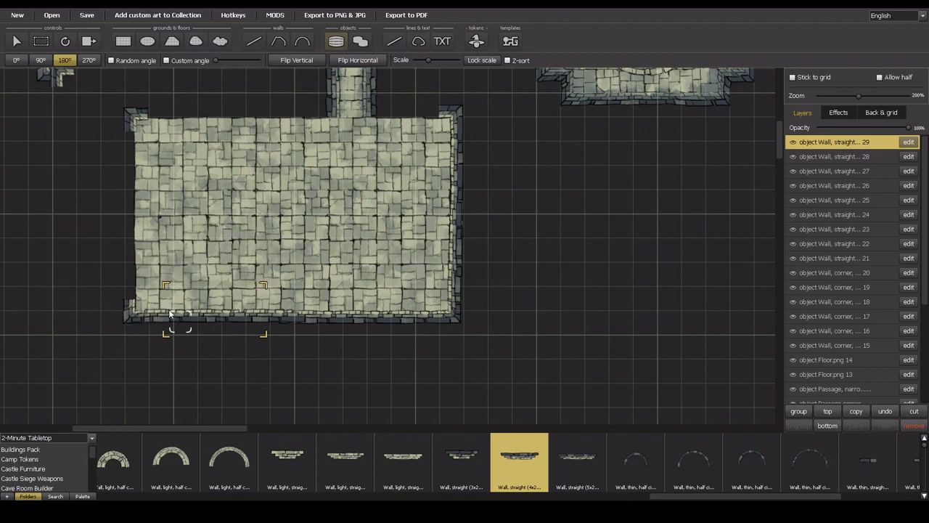
left_click(170, 314)
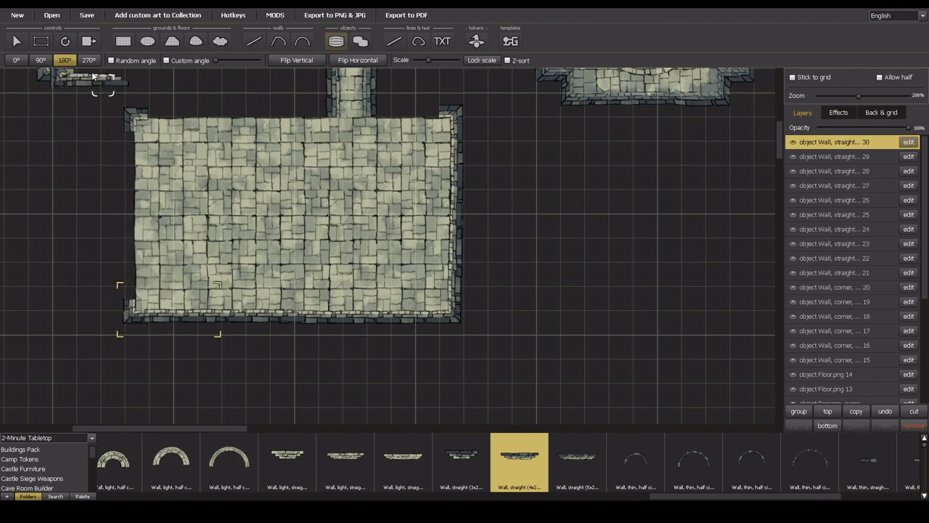
Line the room's west edge with three overlapping straight 4x2 walls rotated 270°
left_click(89, 60)
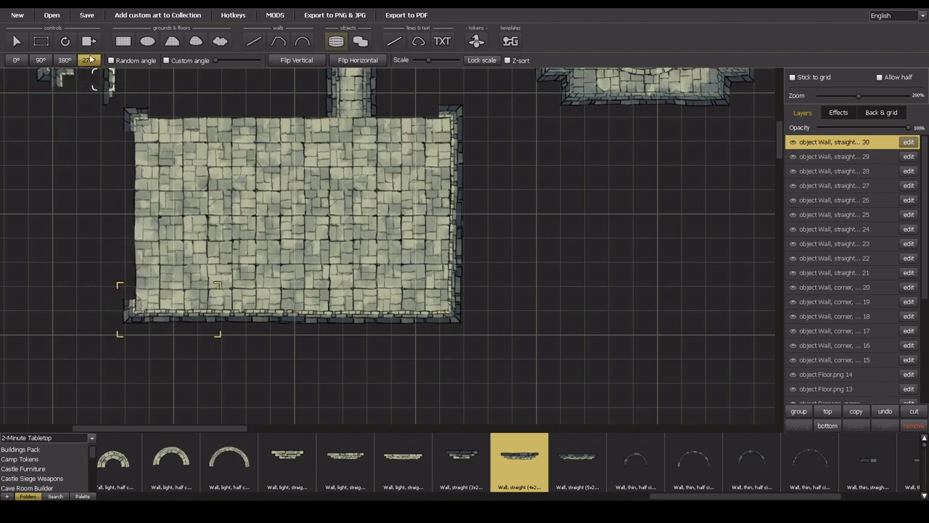
left_click(114, 164)
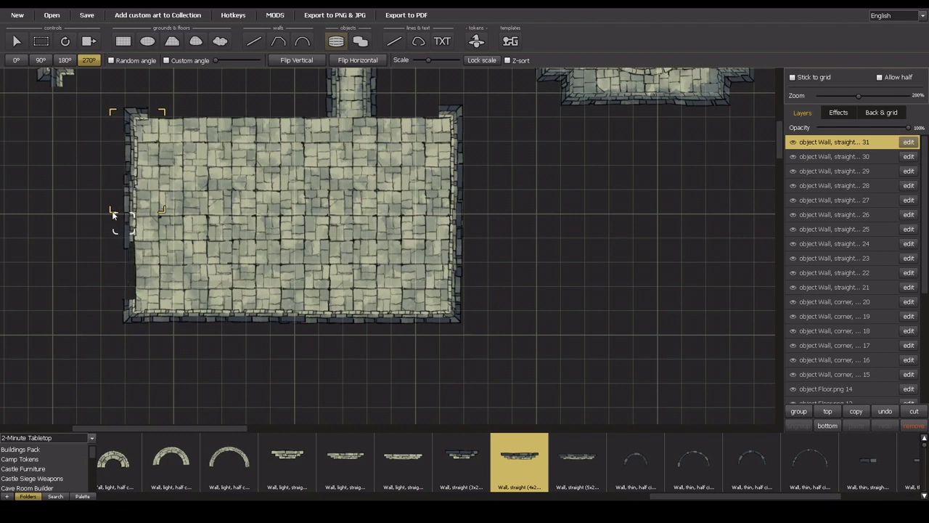
left_click(113, 216)
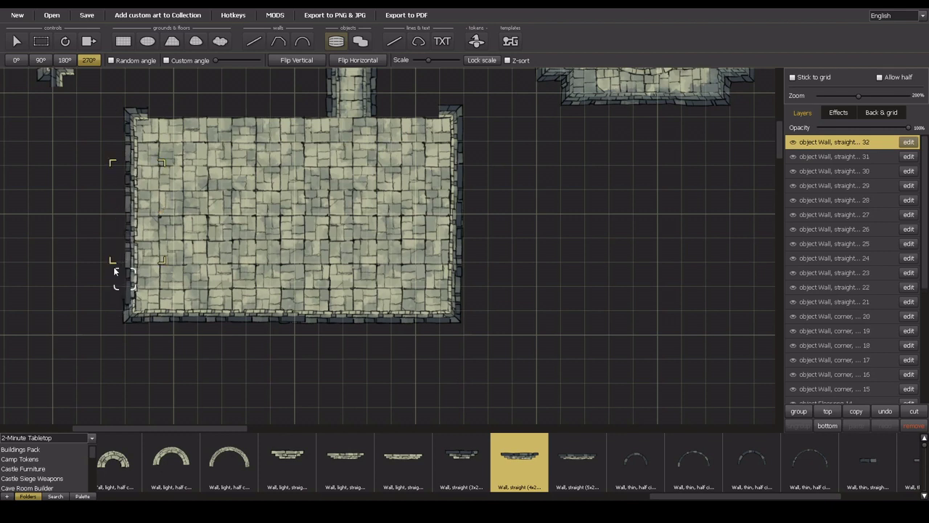
left_click(114, 271)
Line the room's north edge with straight 4x2 walls at 0° on both sides of the passage, leaving the passage opening free
left_click(19, 61)
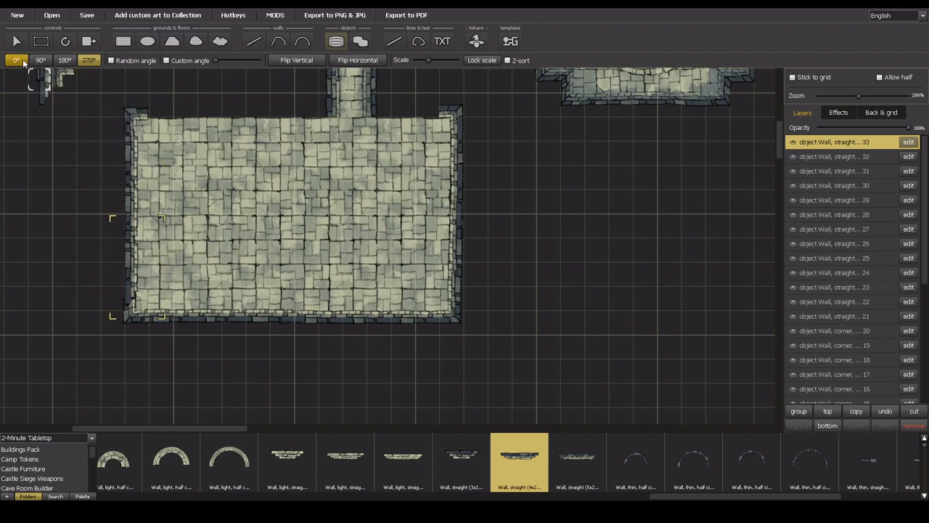
left_click(147, 99)
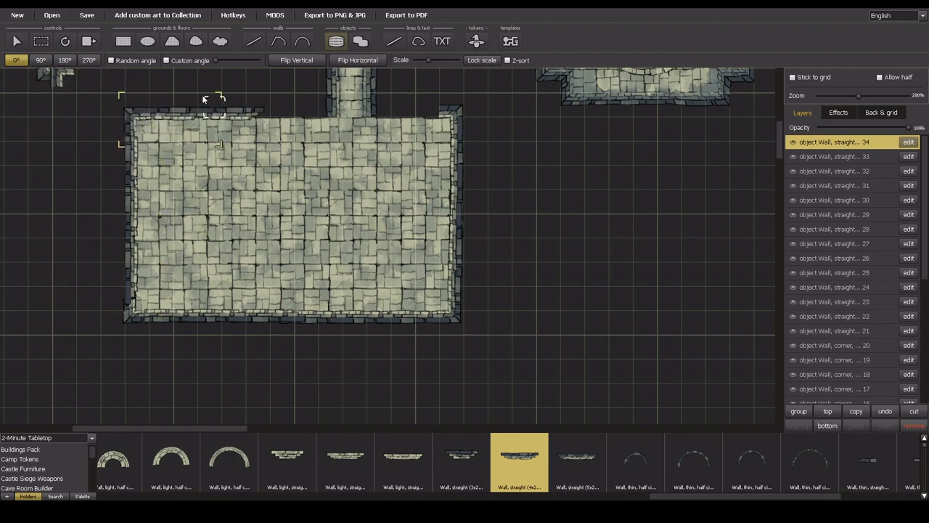
left_click(221, 98)
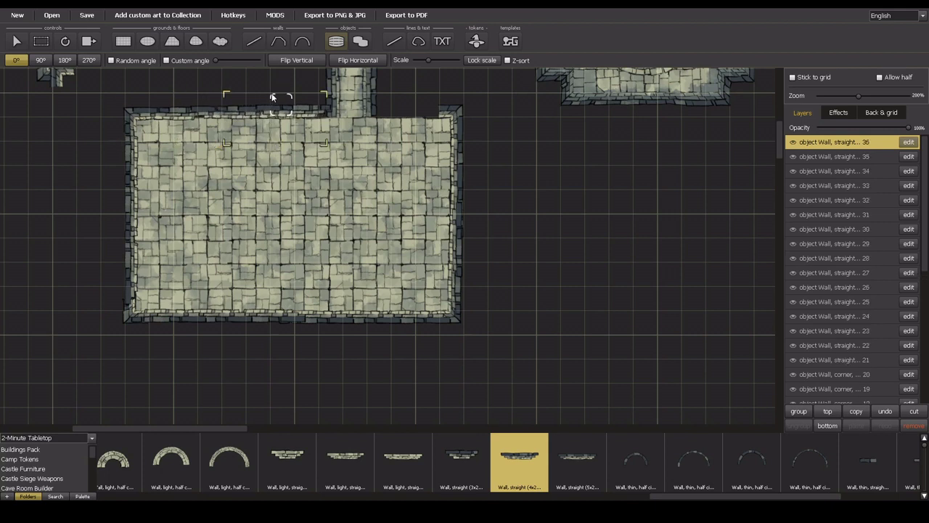
left_click(282, 100)
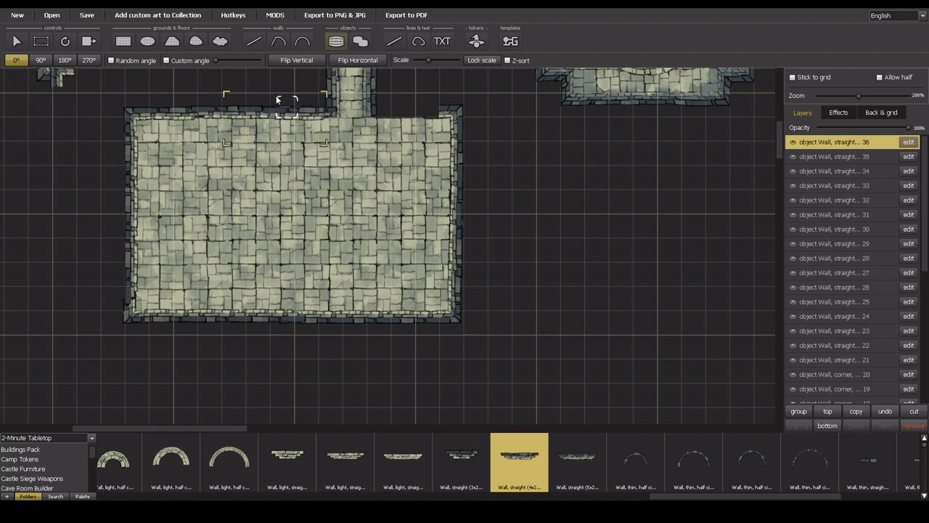
left_click(291, 99)
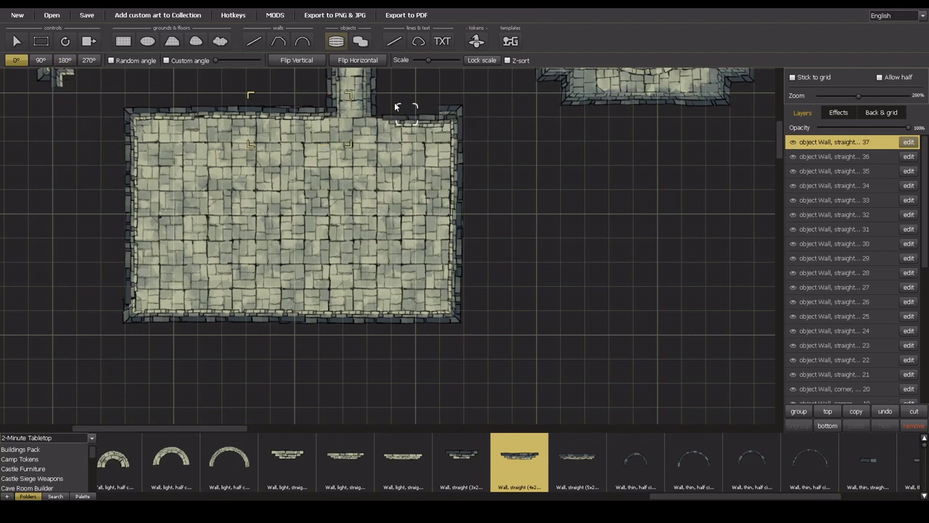
left_click(389, 99)
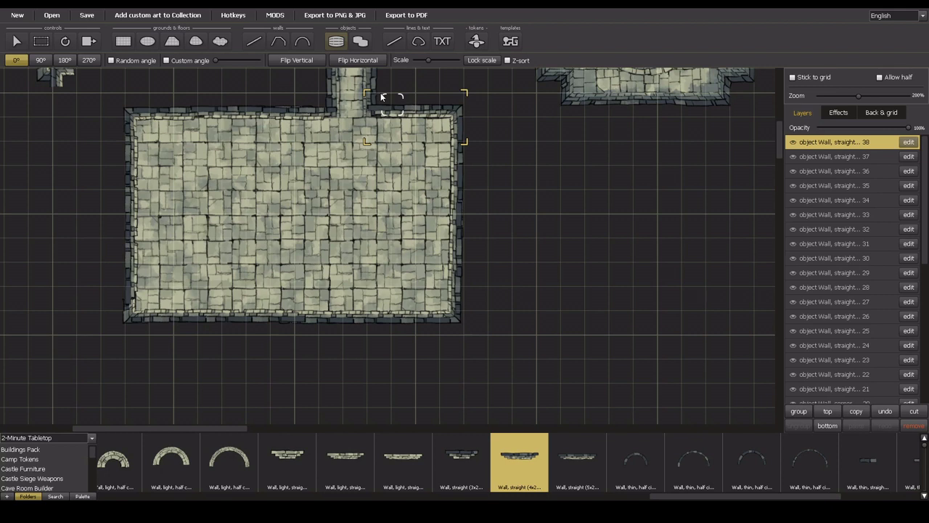
Close the north wall across the passage with two more straight 4x2 walls, and place a Doorway, wide (3x2) over the passage mouth at 0°
left_click(386, 99)
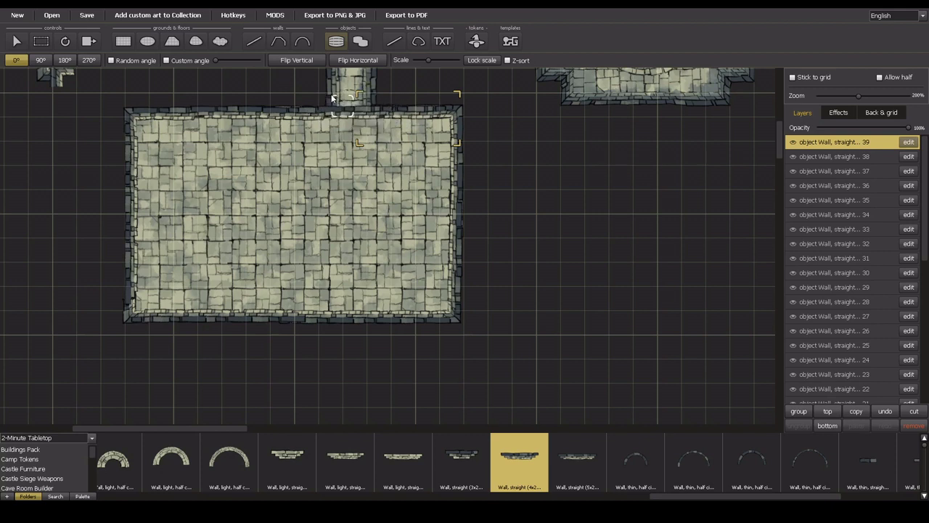
left_click(331, 98)
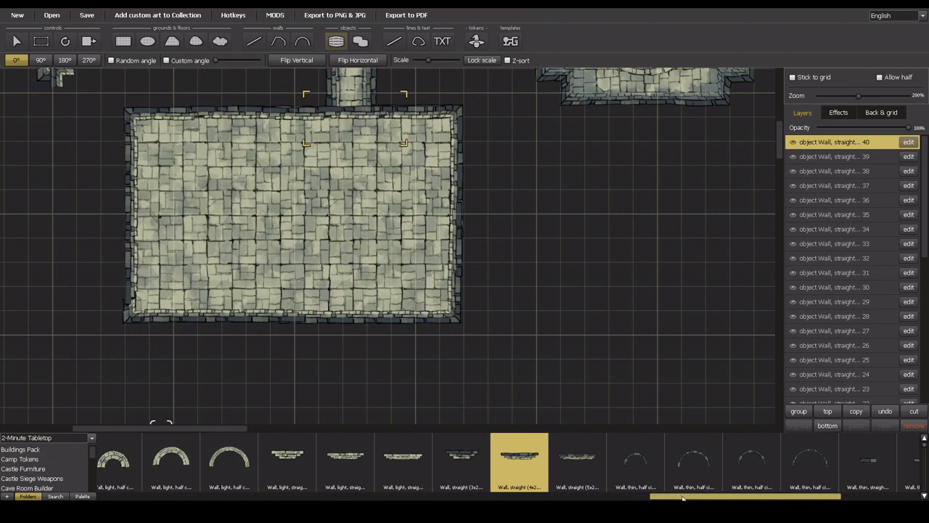
left_click_drag(667, 496, 120, 497)
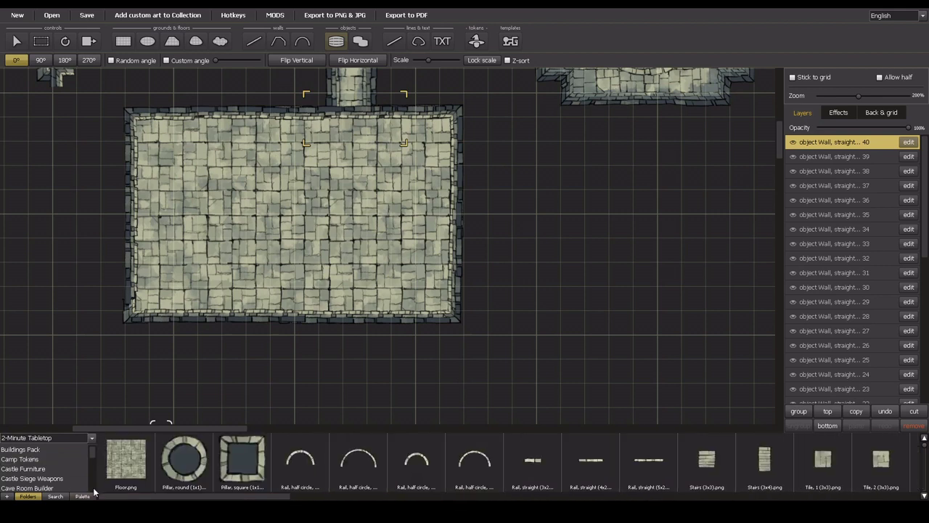
scroll(52, 473, "down", 1)
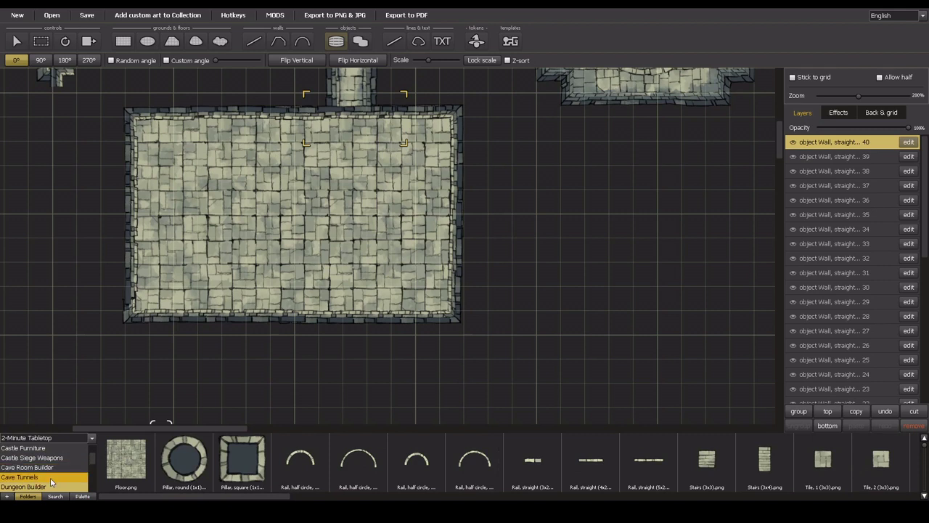
scroll(51, 482, "down", 1)
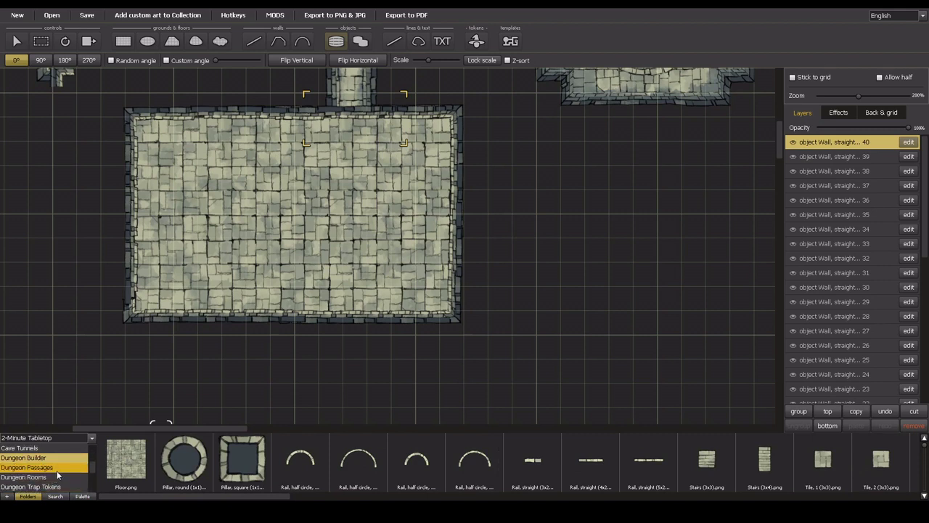
left_click(57, 467)
left_click(288, 456)
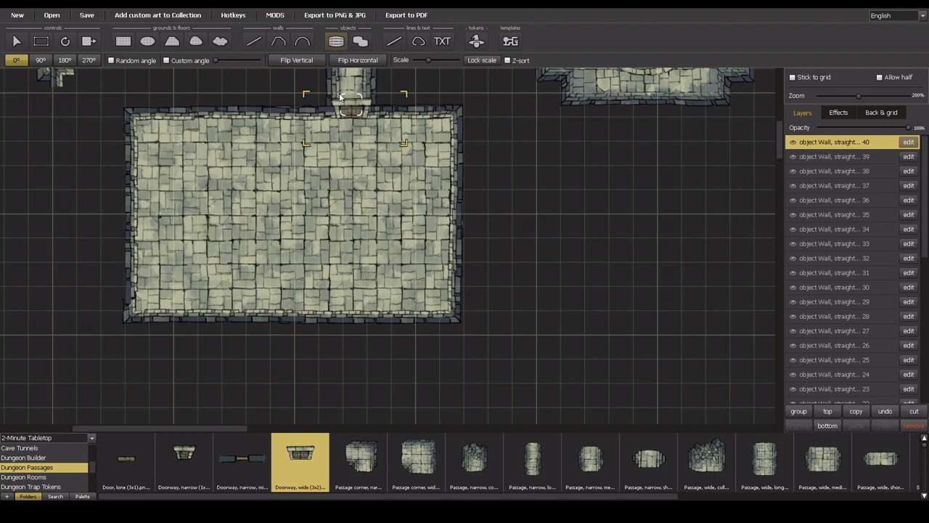
left_click(341, 97)
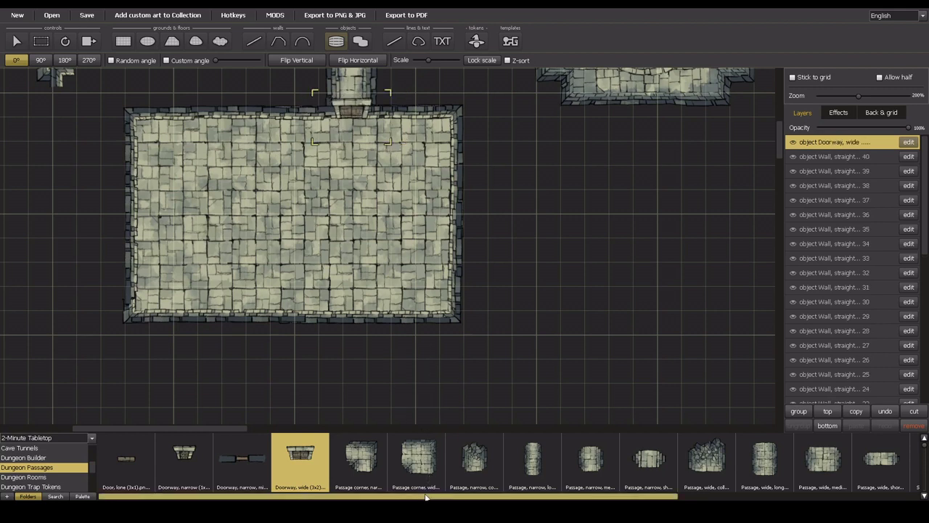
Place a Doorway, wide (3x2) at 180° in the south wall near the southwest corner and another at 90° midway along the east wall
left_click(176, 457)
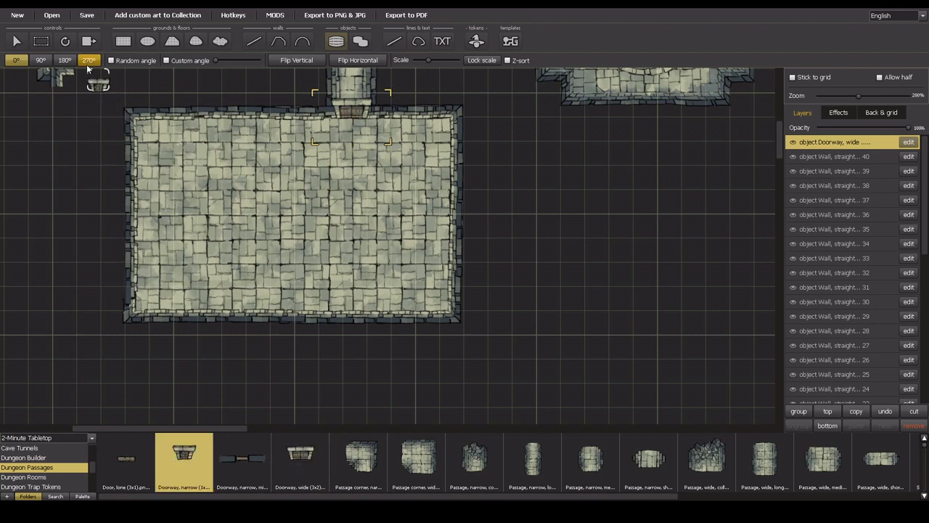
left_click(61, 58)
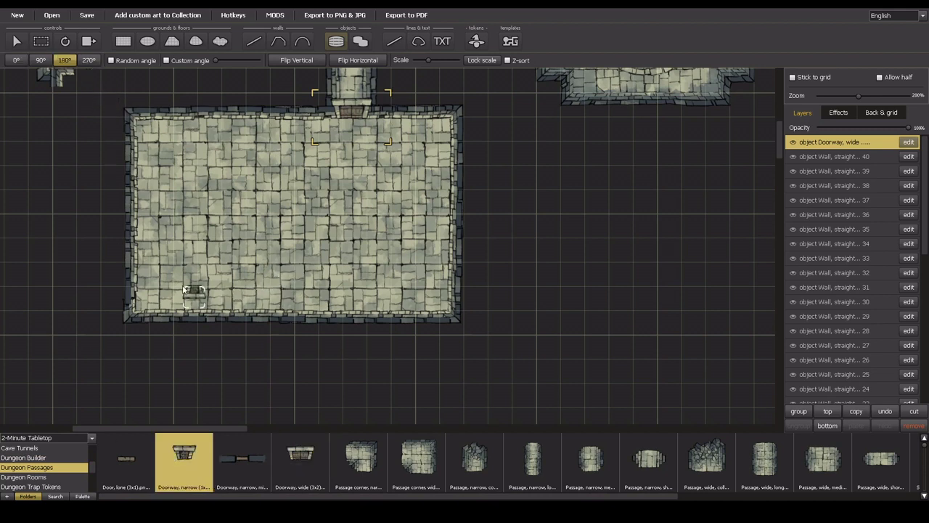
left_click(301, 479)
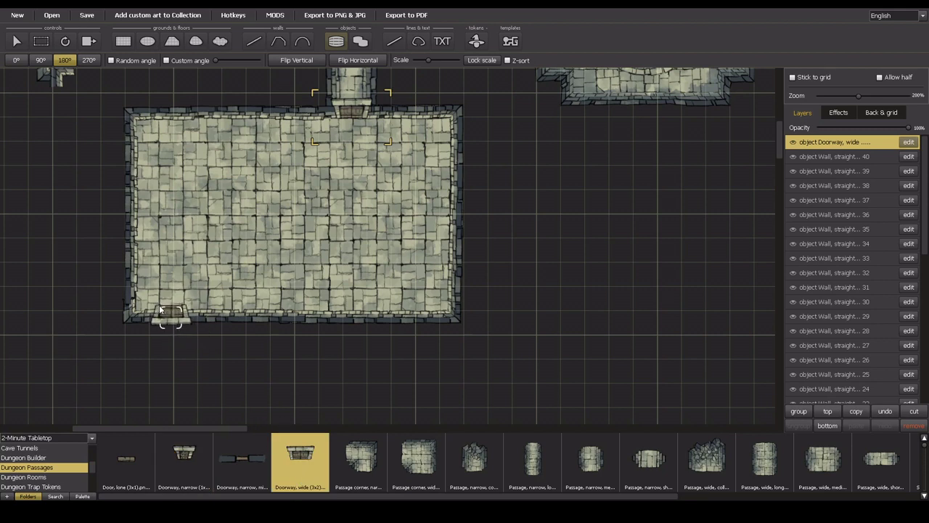
left_click(160, 309)
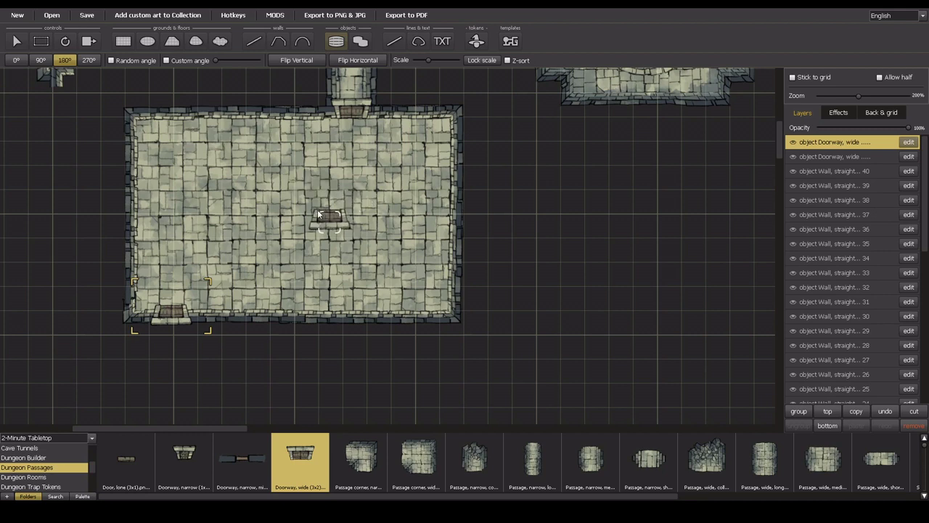
left_click(44, 61)
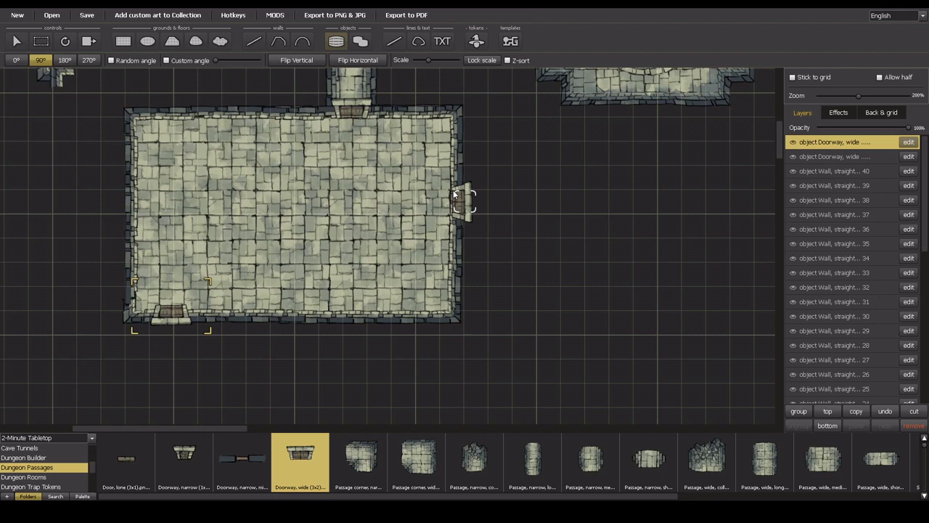
left_click(453, 194)
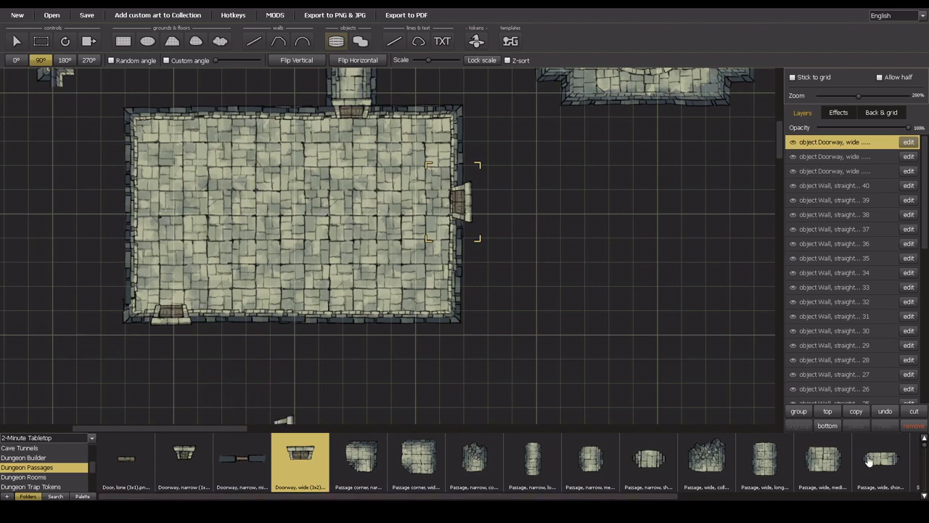
Run a corridor east from the room's east doorway with three overlapping long narrow passages rotated 90°
scroll(453, 338, "down", 4)
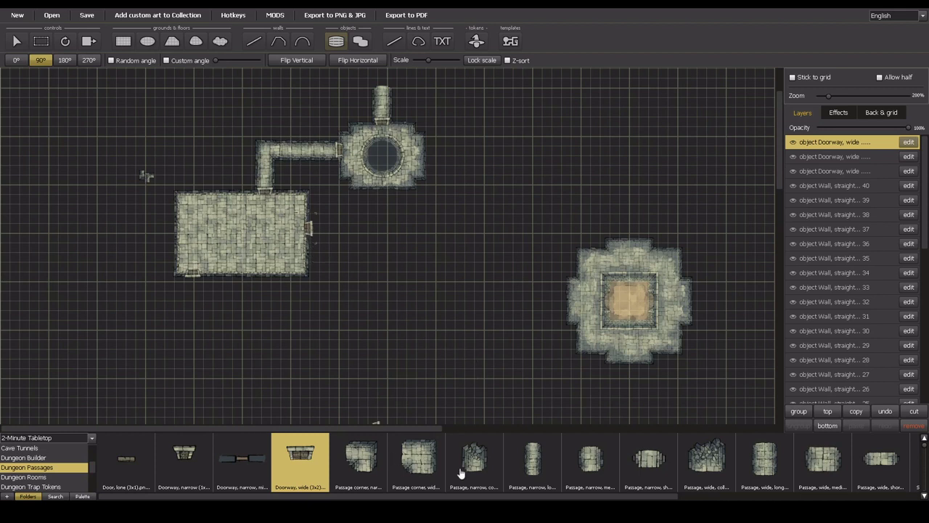
left_click(542, 462)
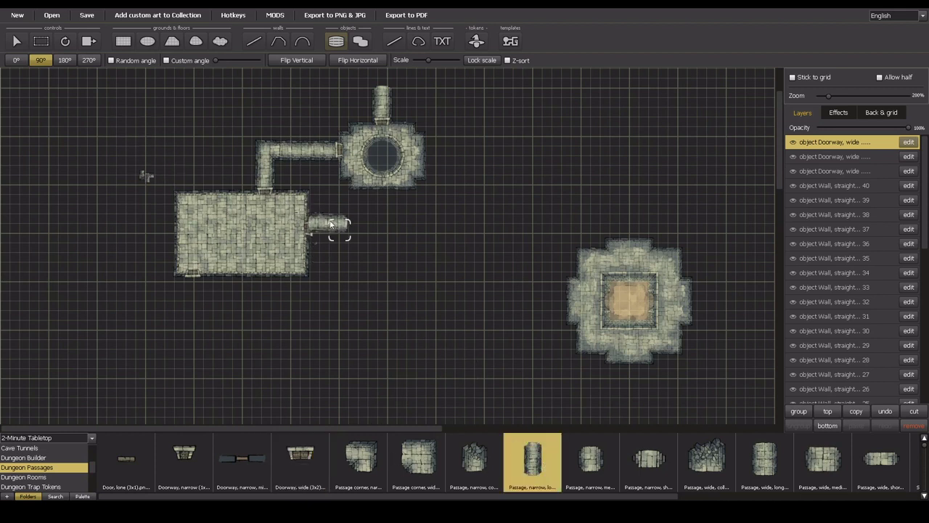
left_click(324, 229)
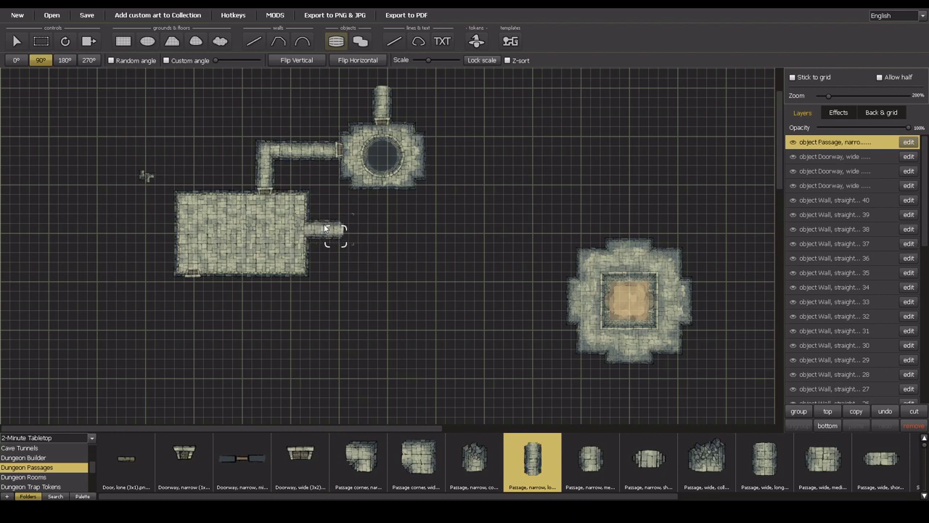
left_click(351, 229)
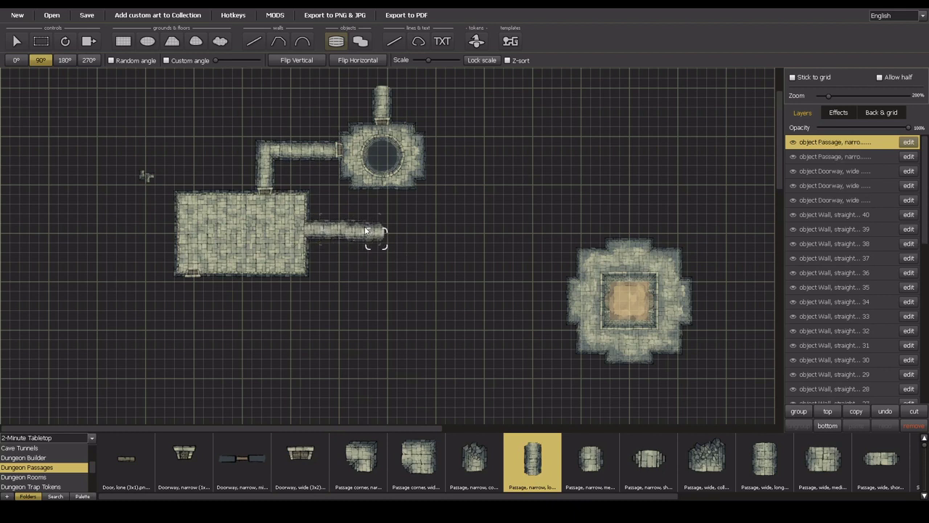
left_click(368, 229)
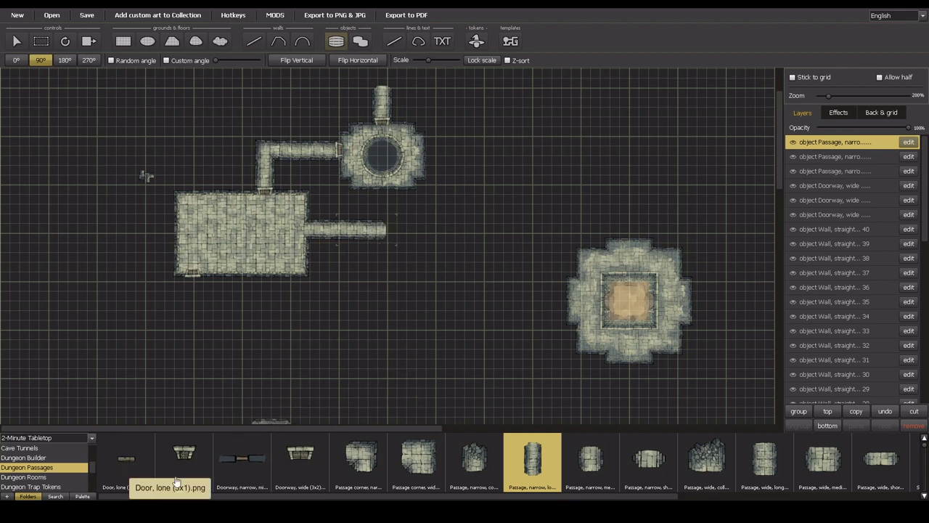
Turn the corridor north with a narrow passage corner at 90° and join it to the round-pit room with a long narrow passage at 180°
left_click(360, 454)
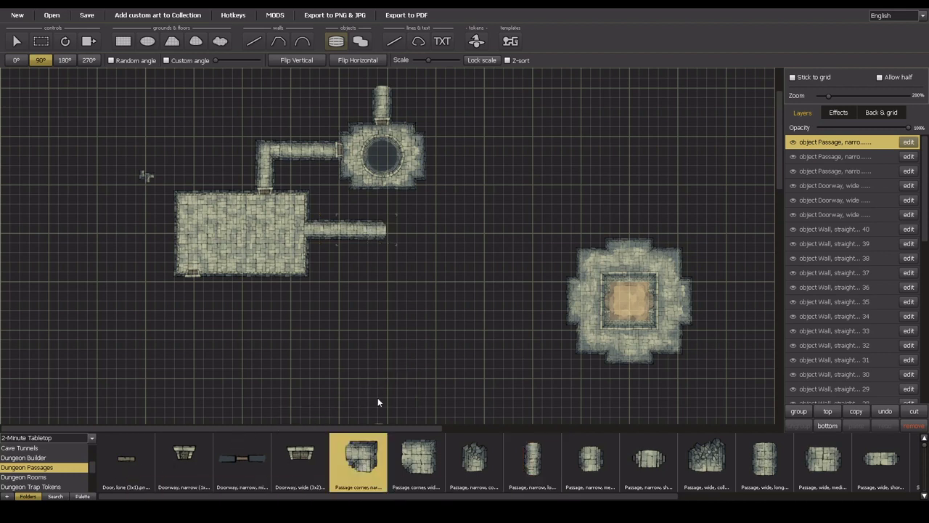
left_click(386, 216)
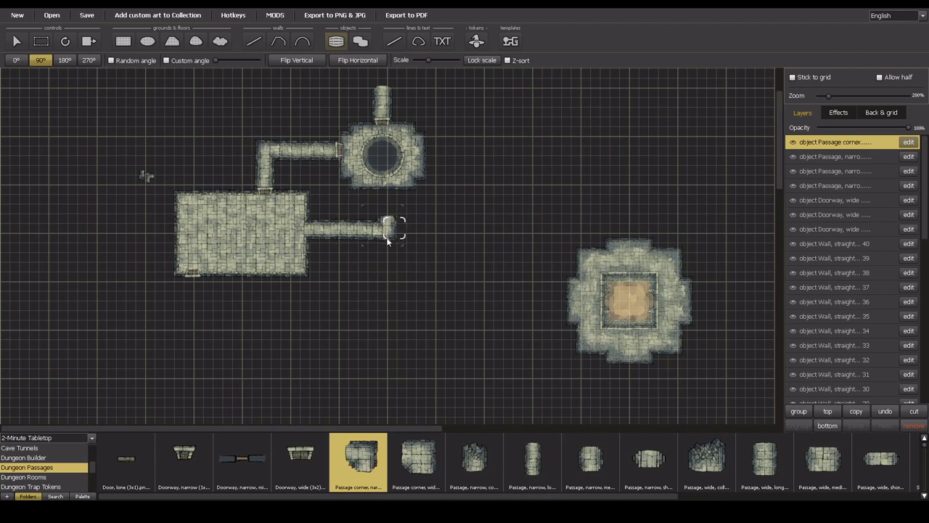
left_click(514, 454)
scroll(373, 301, "up", 2)
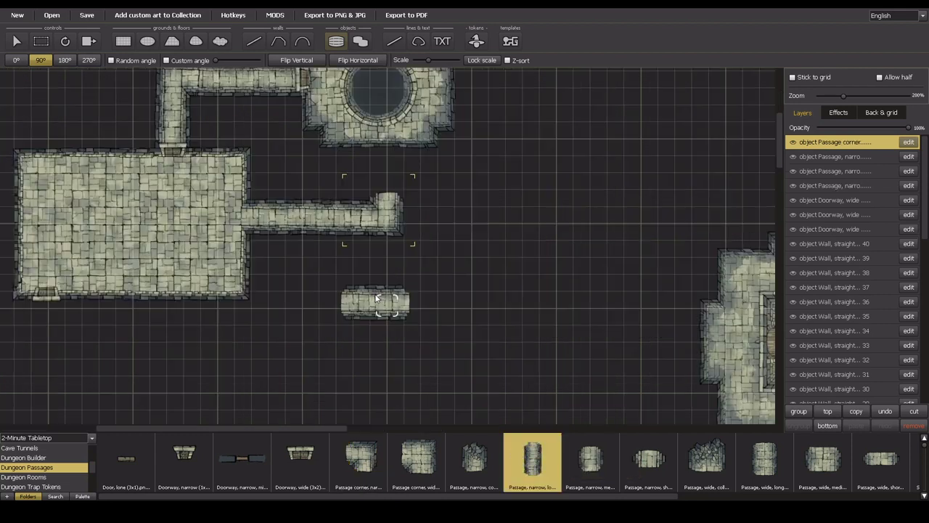
left_click(65, 60)
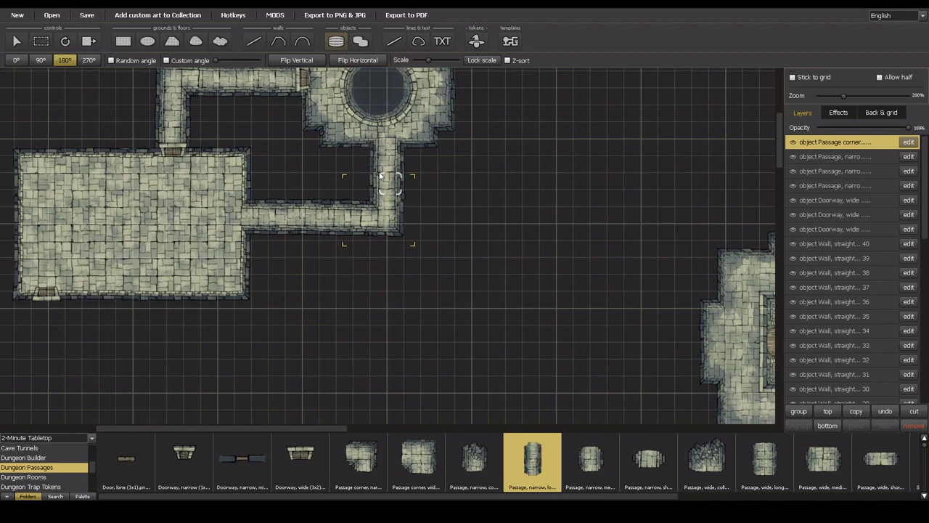
left_click(383, 175)
Place wide 3x2 doorways at both ends of the new corridor: 180° at the round-pit room and 90° at the rectangular room's east wall
left_click(301, 455)
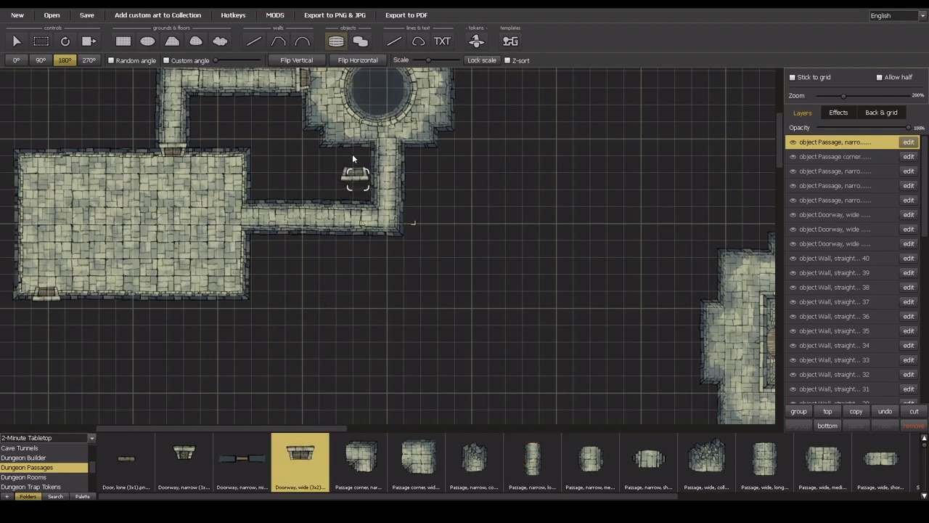
left_click(15, 60)
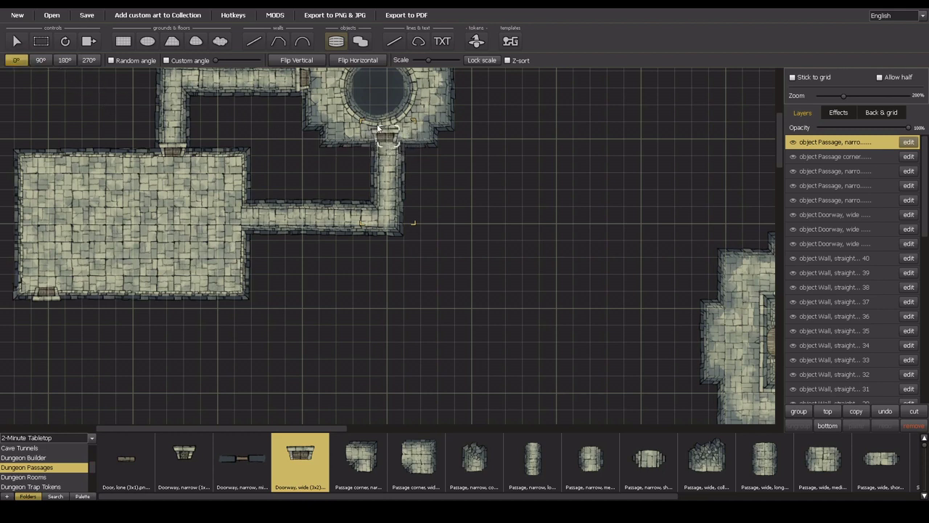
left_click(65, 60)
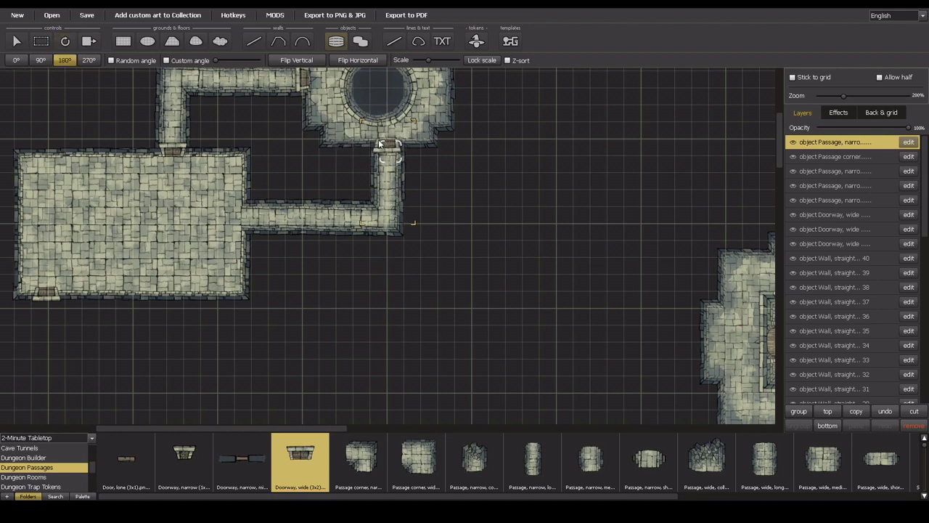
left_click(378, 140)
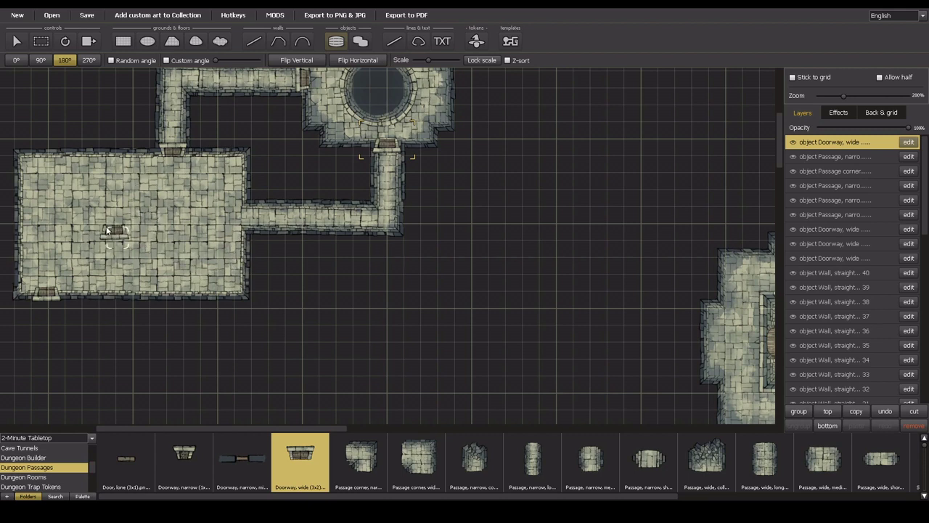
left_click(40, 60)
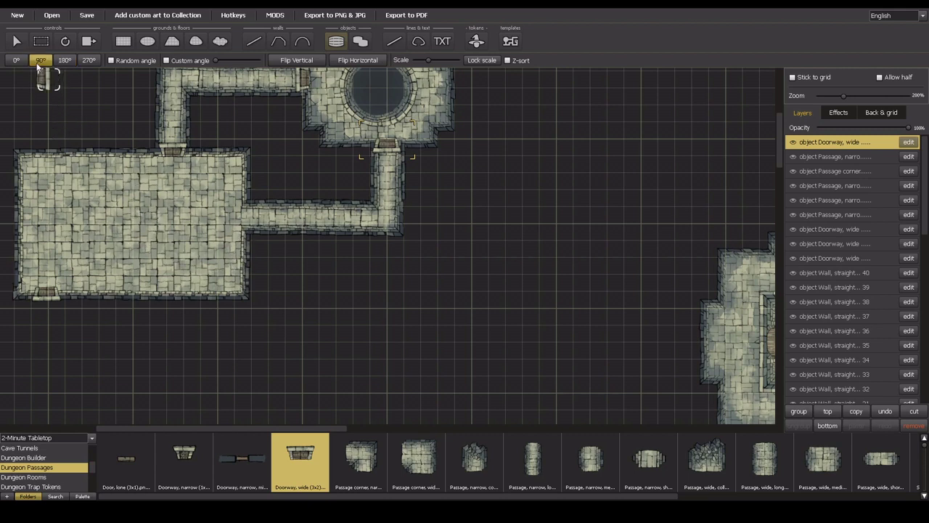
left_click(244, 210)
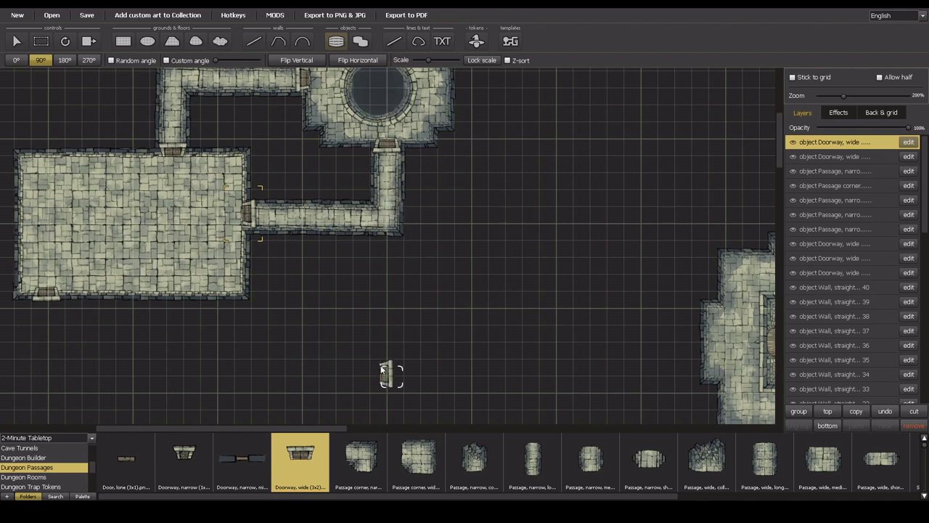
Extend a corridor south from the rectangular room's south doorway with two overlapping long narrow passages at 0°
left_click_drag(327, 429, 276, 428)
scroll(274, 351, "down", 2)
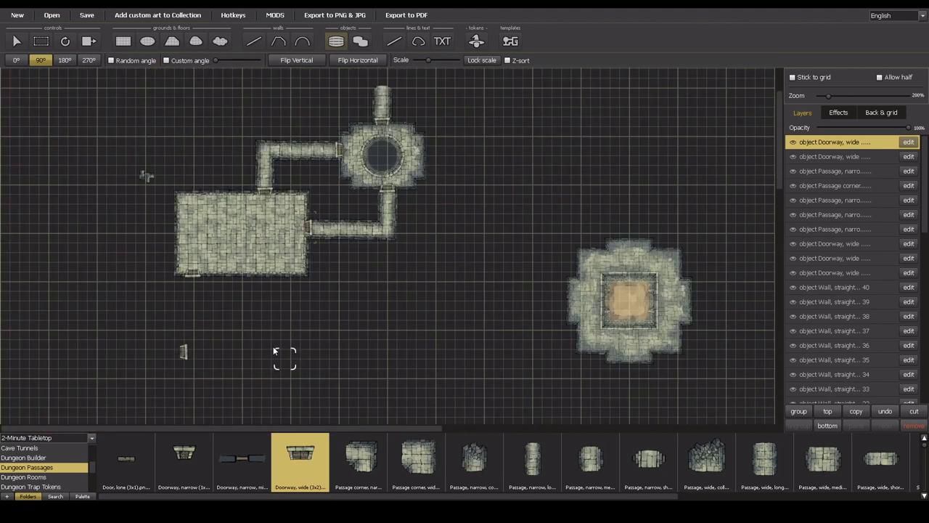
scroll(281, 354, "up", 2)
left_click(535, 464)
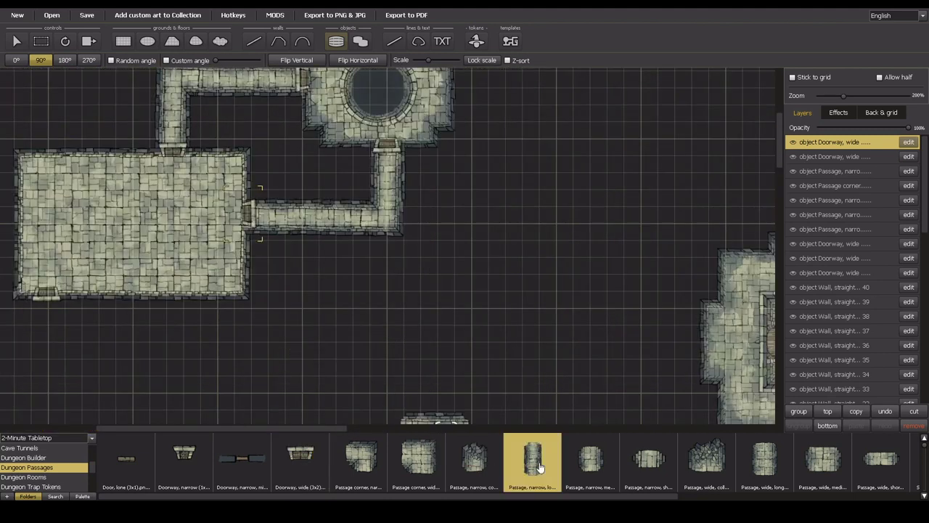
left_click(346, 431)
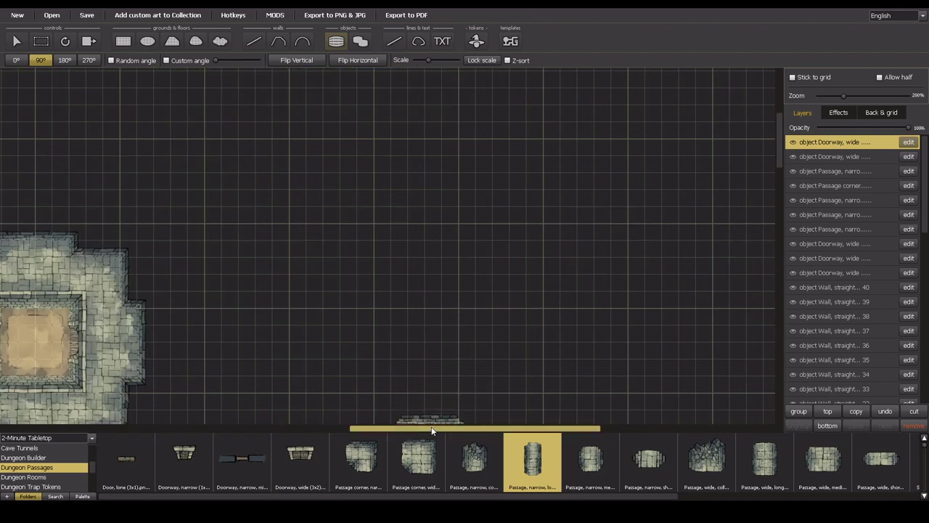
left_click_drag(431, 430, 81, 385)
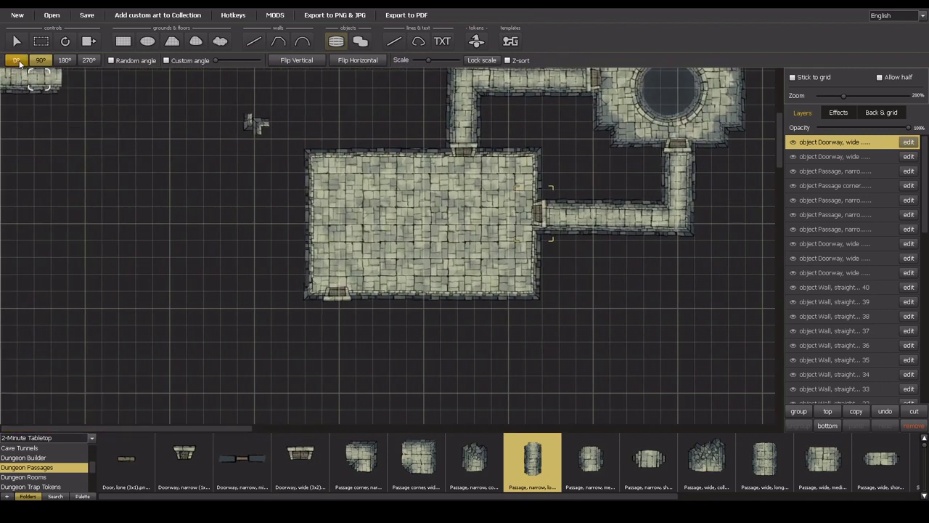
left_click(18, 60)
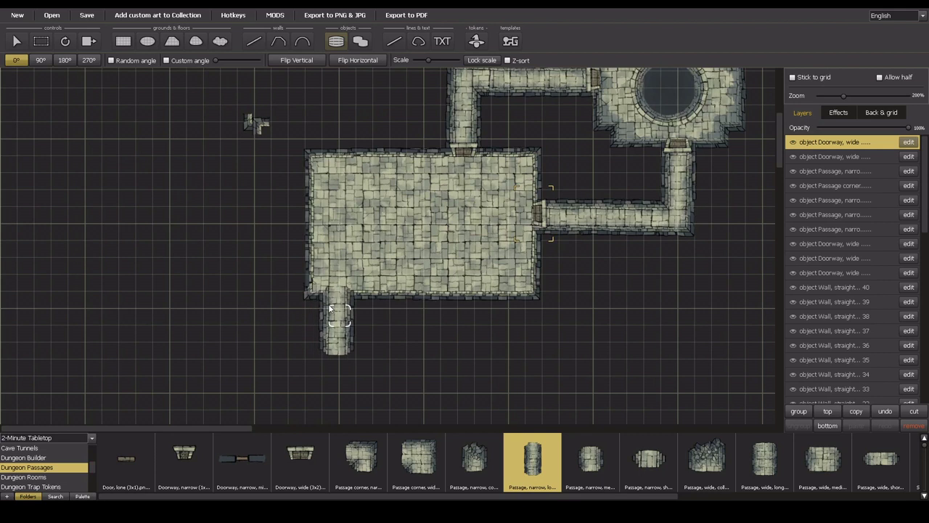
left_click(330, 309)
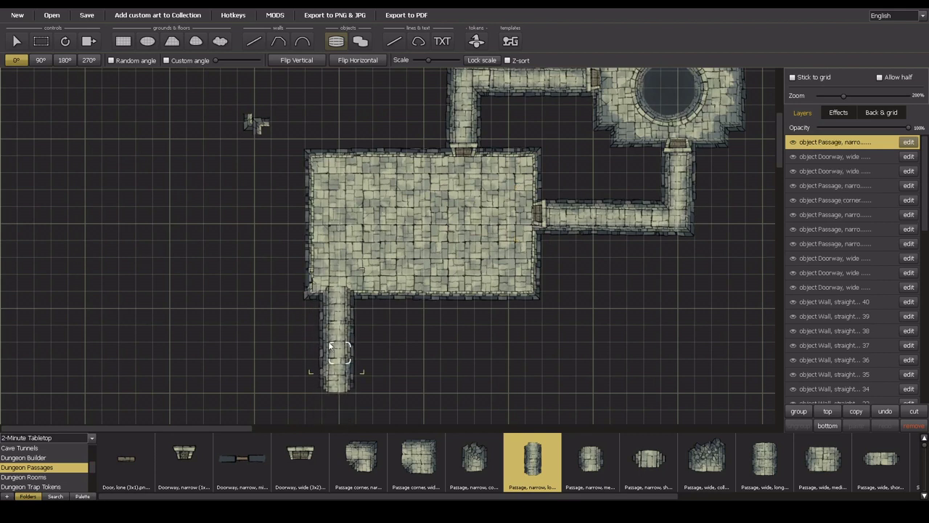
left_click(330, 347)
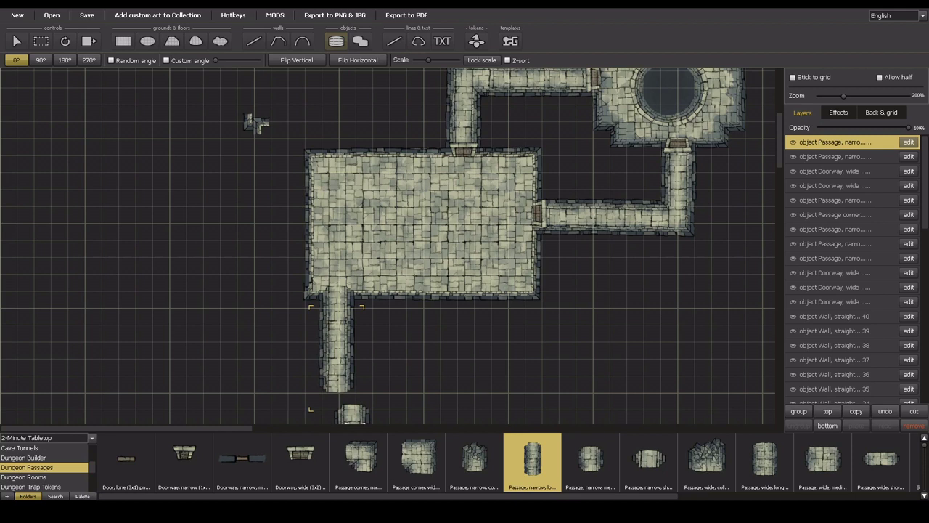
Place a narrow passage corner rotated 180° at the south end of the corridor below the rectangular room
scroll(355, 464, "down", 5)
left_click_drag(780, 142, 782, 160)
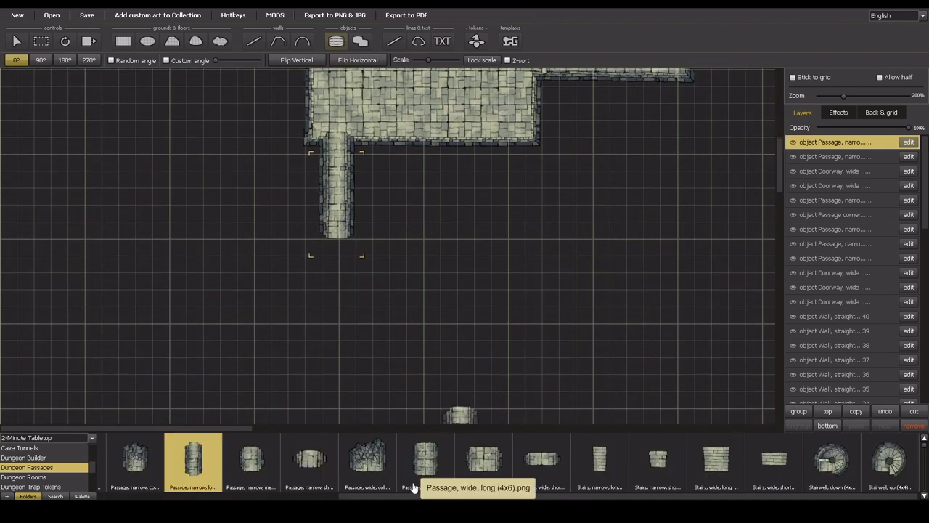
scroll(412, 465, "up", 2)
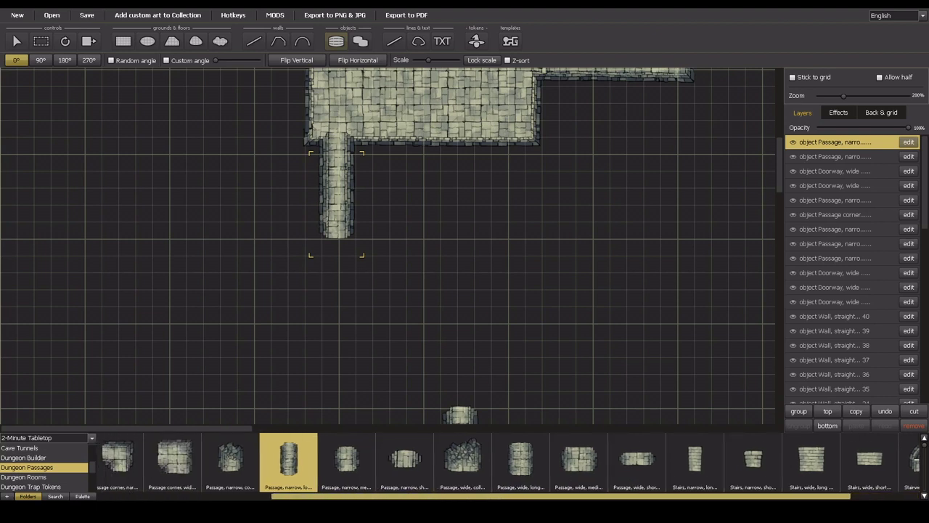
scroll(291, 465, "up", 3)
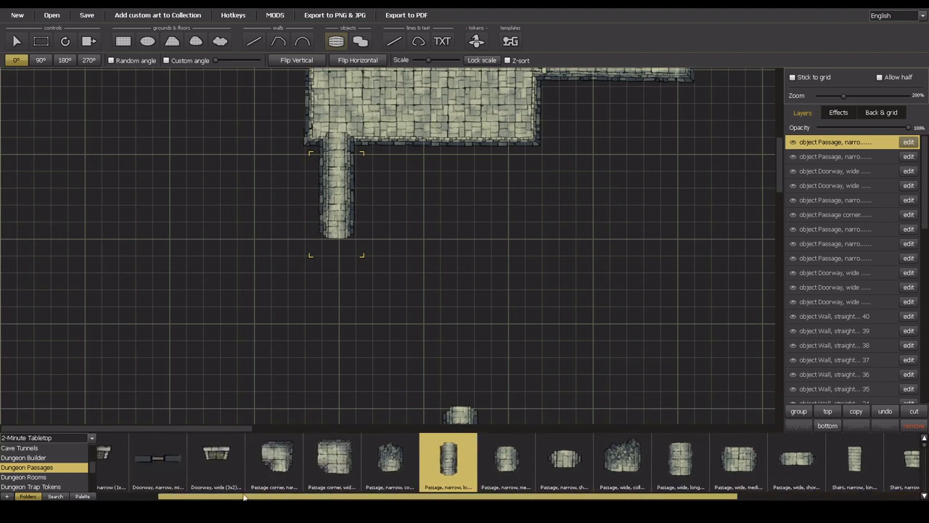
left_click(291, 465)
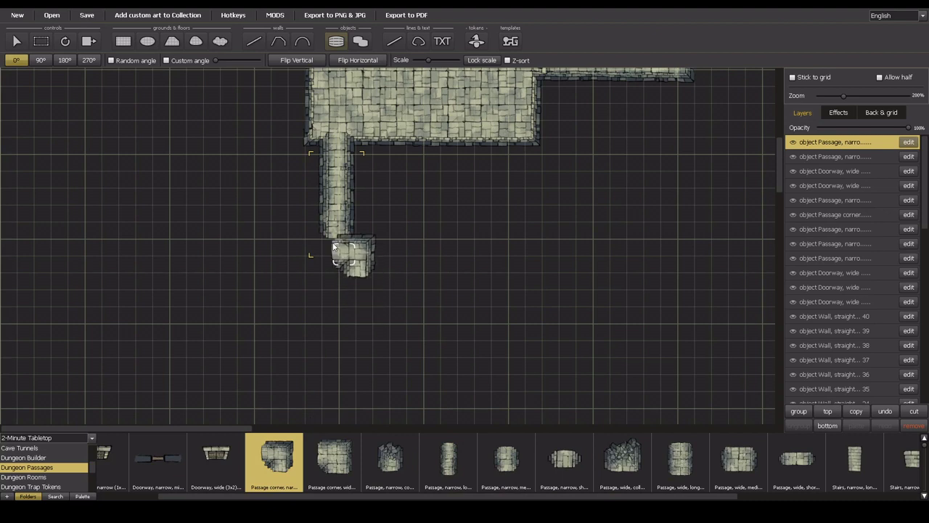
left_click(64, 60)
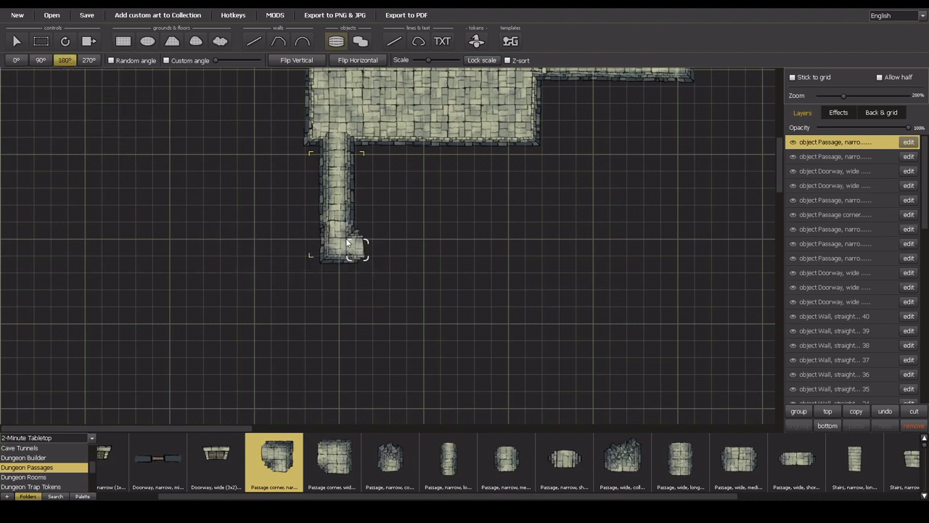
left_click(350, 245)
Run the corridor east from the new corner with three overlapping long narrow passages rotated 90°
left_click(447, 458)
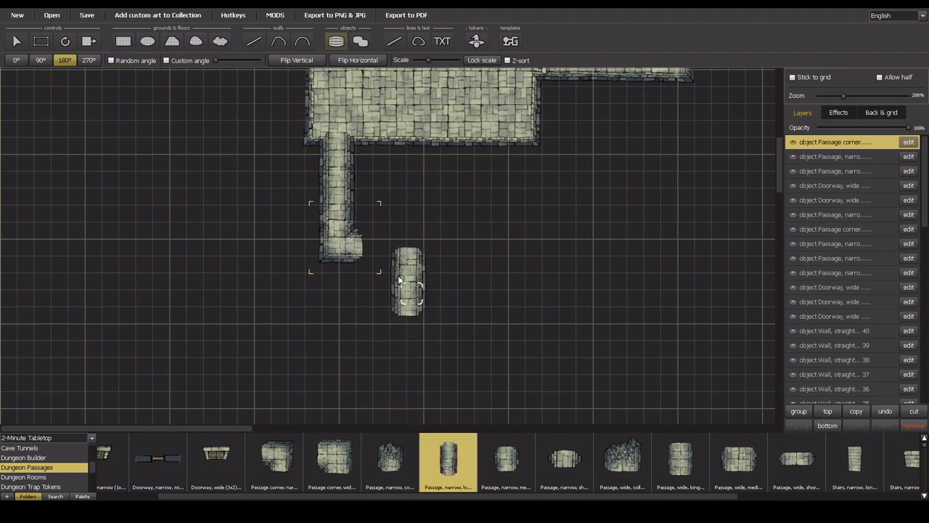
left_click(41, 61)
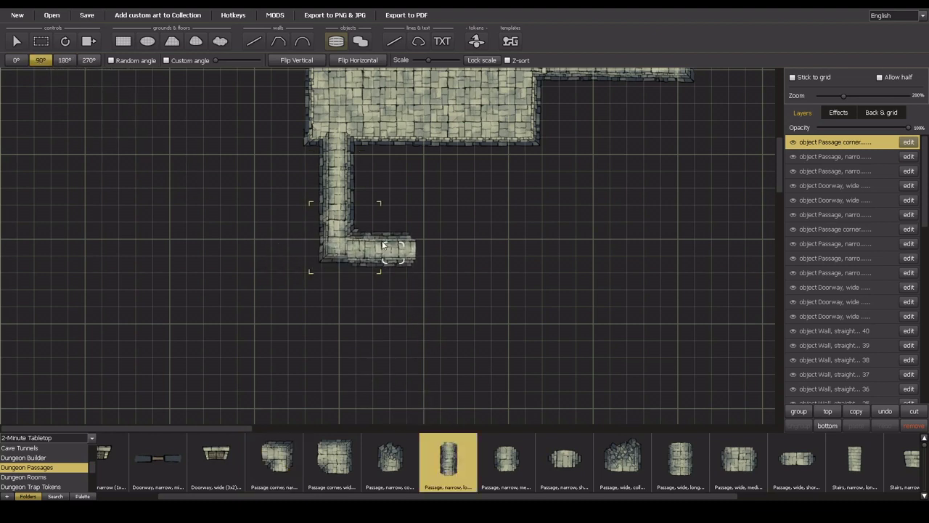
left_click(385, 243)
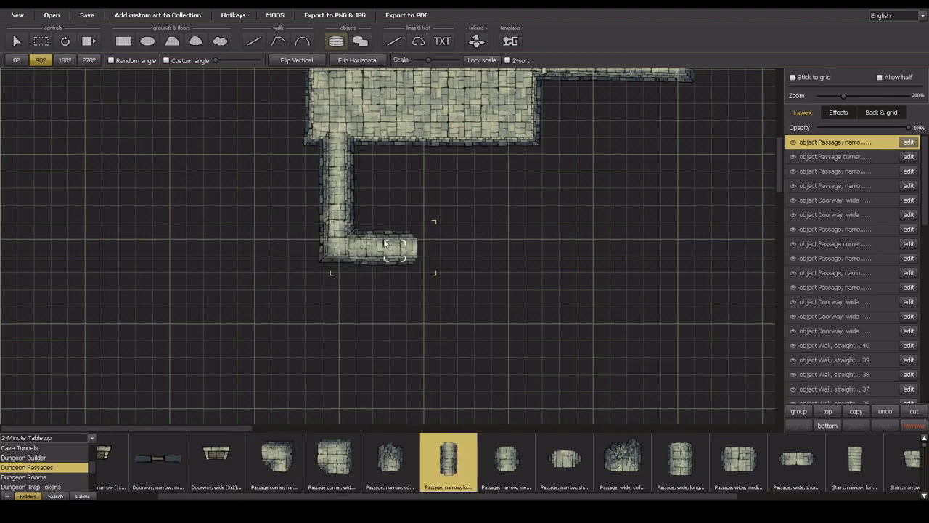
left_click(474, 248)
left_click(508, 249)
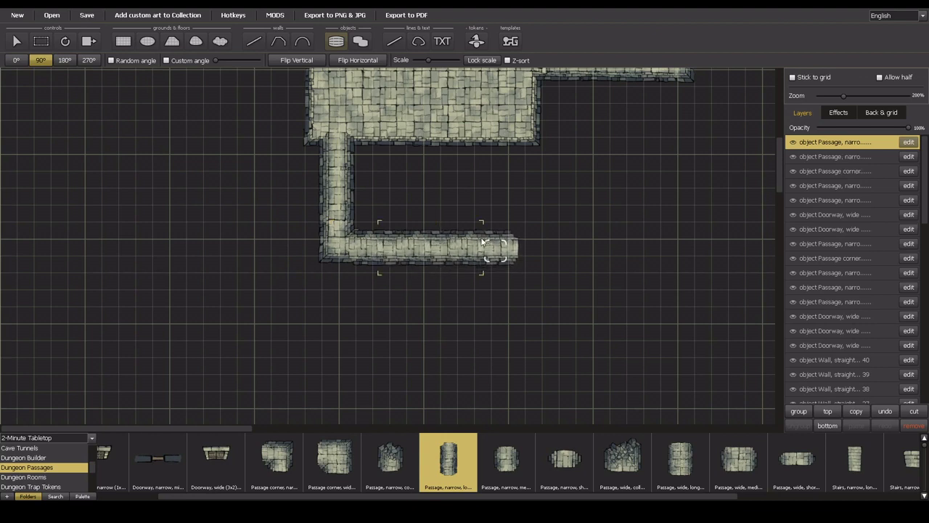
Turn the corridor north with a narrow passage corner at 90° and extend it with a long narrow passage at 180°
left_click(299, 457)
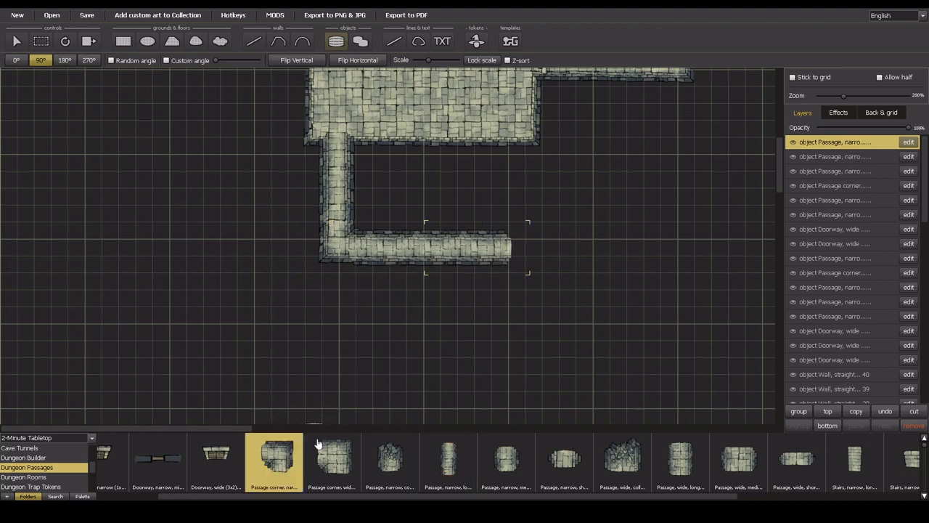
left_click(509, 228)
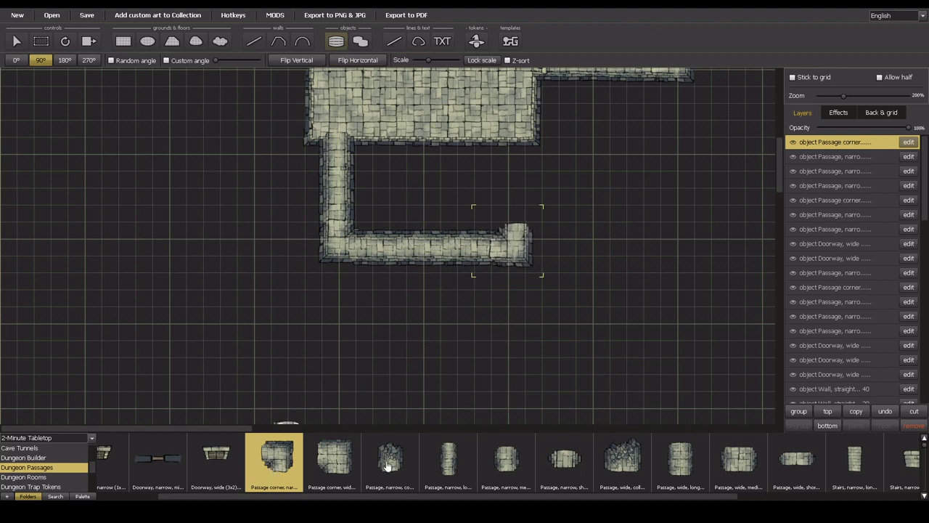
left_click(458, 468)
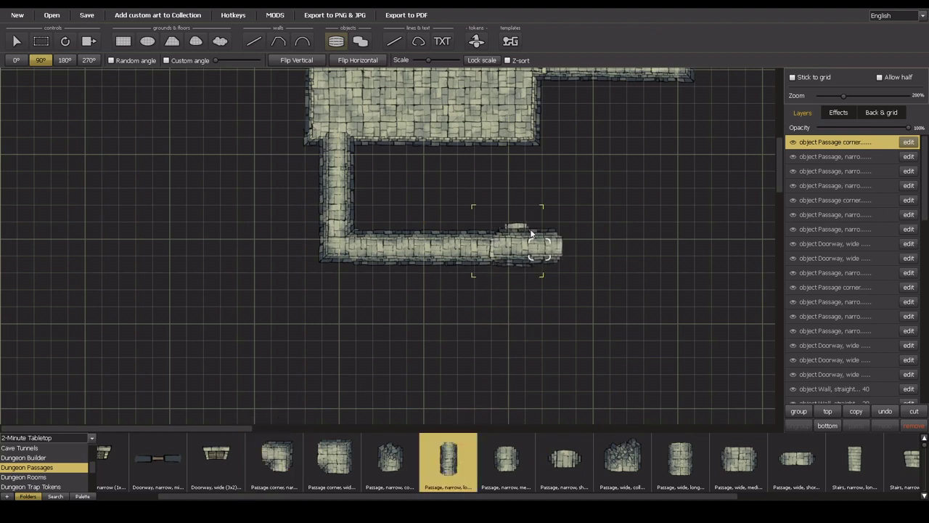
left_click(65, 60)
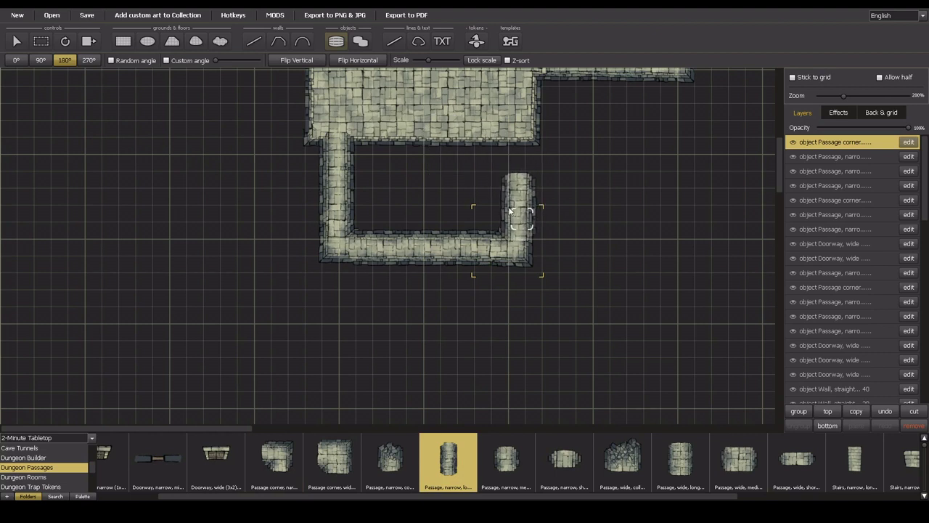
left_click(510, 211)
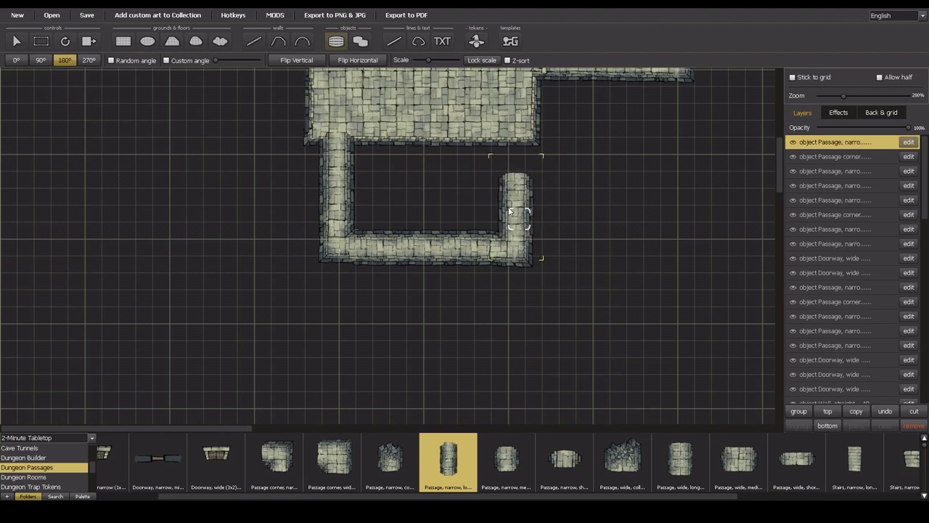
Turn the corridor east with a narrow passage corner at 270° and extend it with two overlapping long narrow passages at 270°
left_click(274, 461)
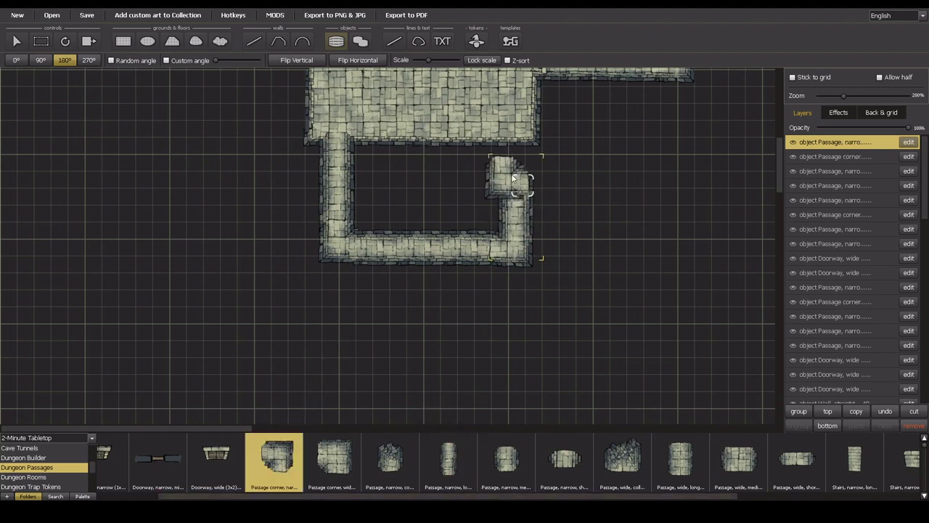
left_click(41, 61)
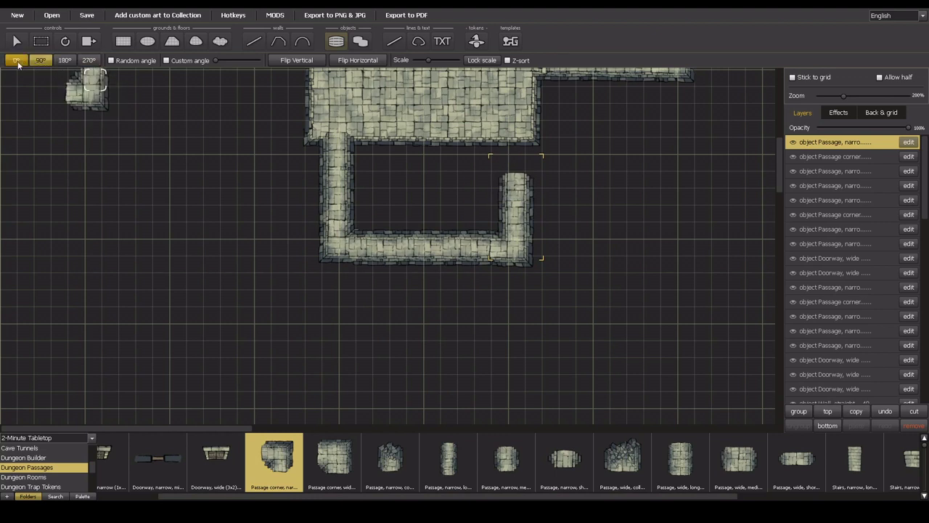
left_click(18, 61)
left_click(85, 61)
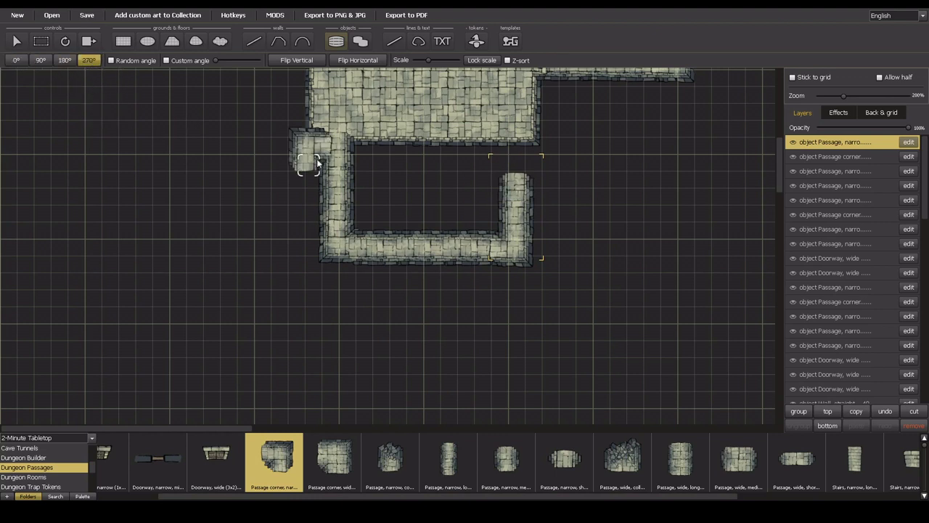
left_click(508, 178)
left_click(432, 479)
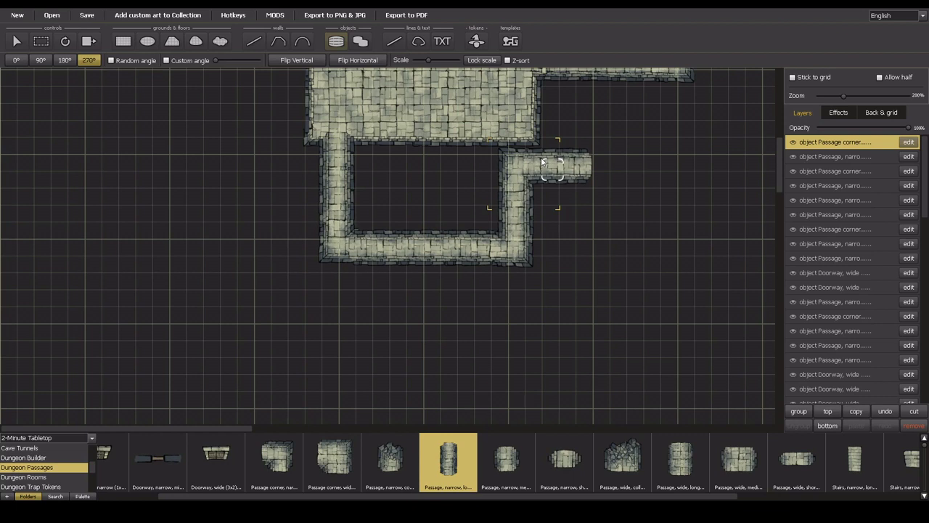
left_click(544, 163)
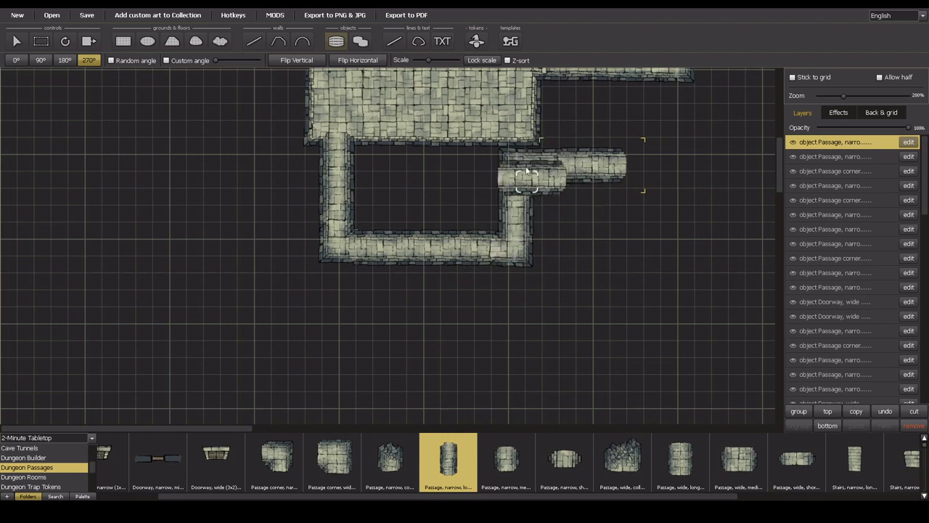
left_click(507, 160)
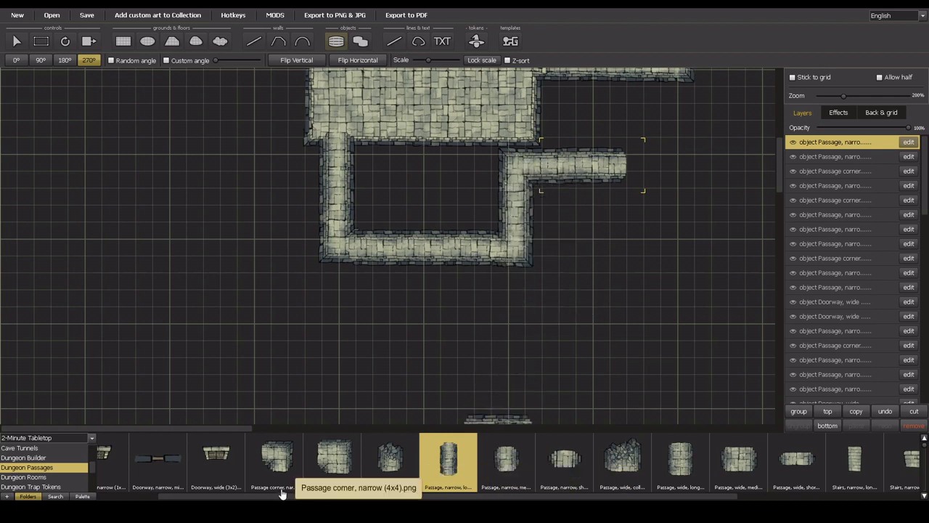
Place the DungeonPrison room from Dungeon Rooms, rotated 270°, at the east end of the corridor
left_click(58, 476)
left_click(247, 468)
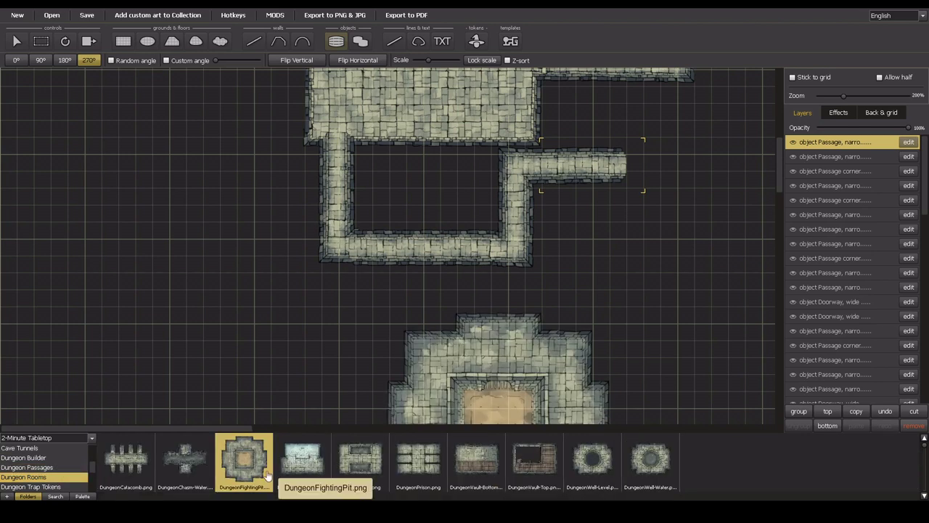
left_click(299, 464)
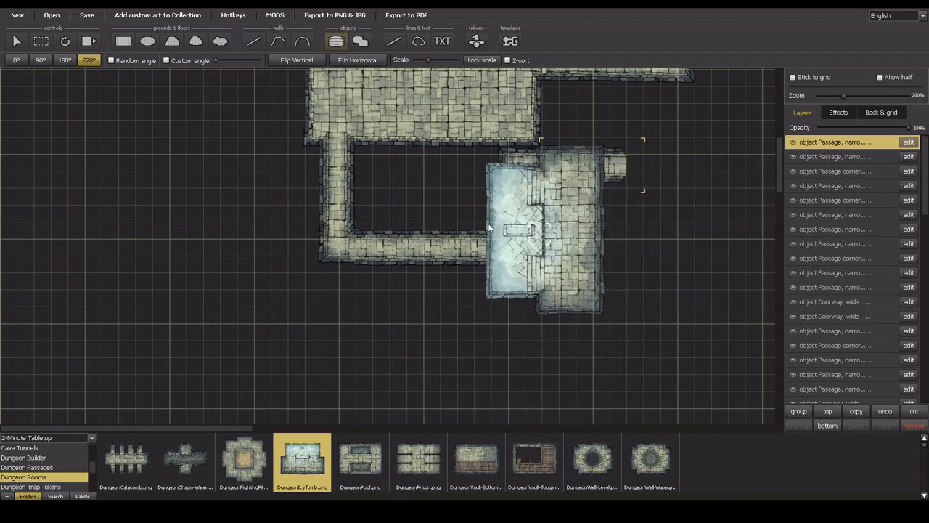
left_click(443, 471)
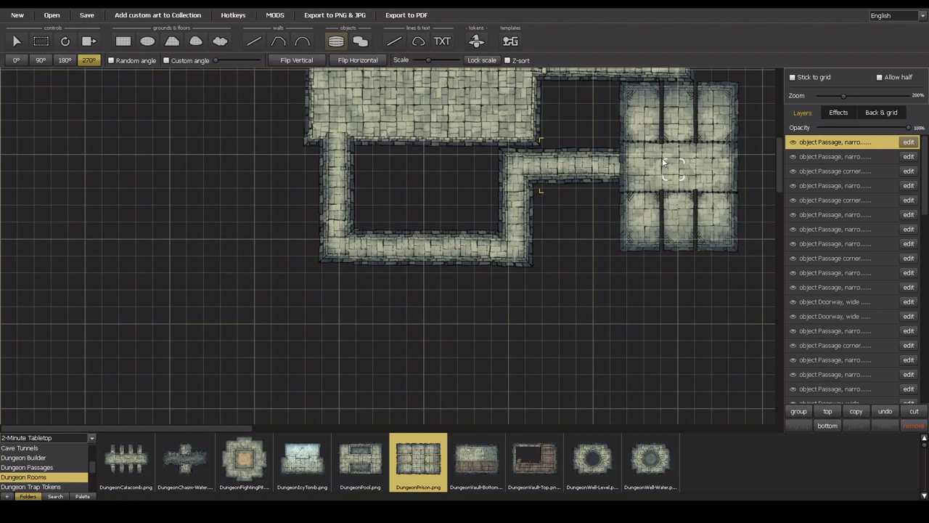
left_click(663, 163)
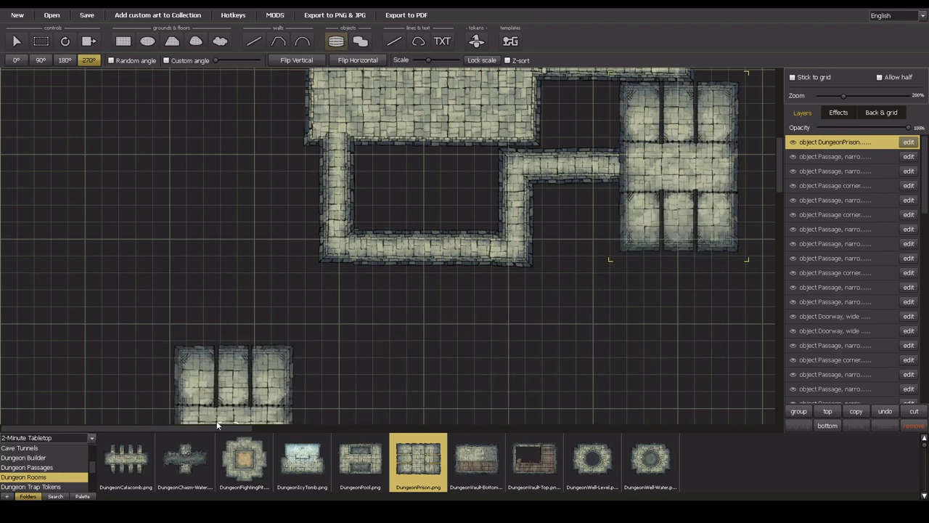
Place a wide 3x2 doorway rotated 270° where the corridor meets the prison room's west wall
left_click_drag(223, 428, 288, 428)
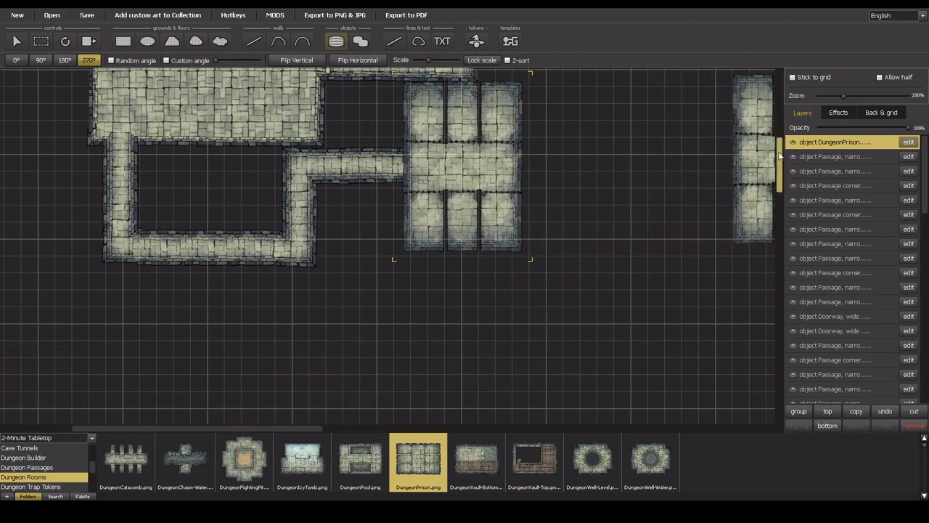
left_click_drag(776, 149, 791, 125)
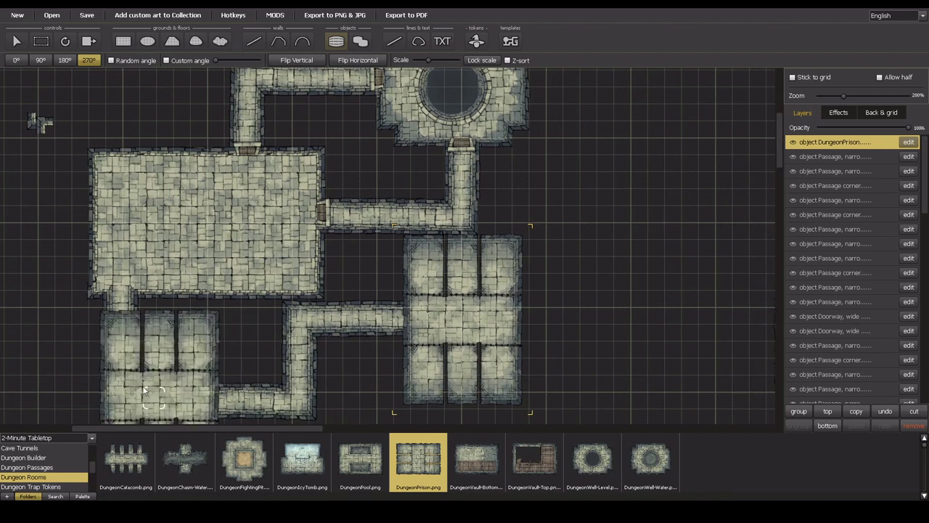
left_click(50, 468)
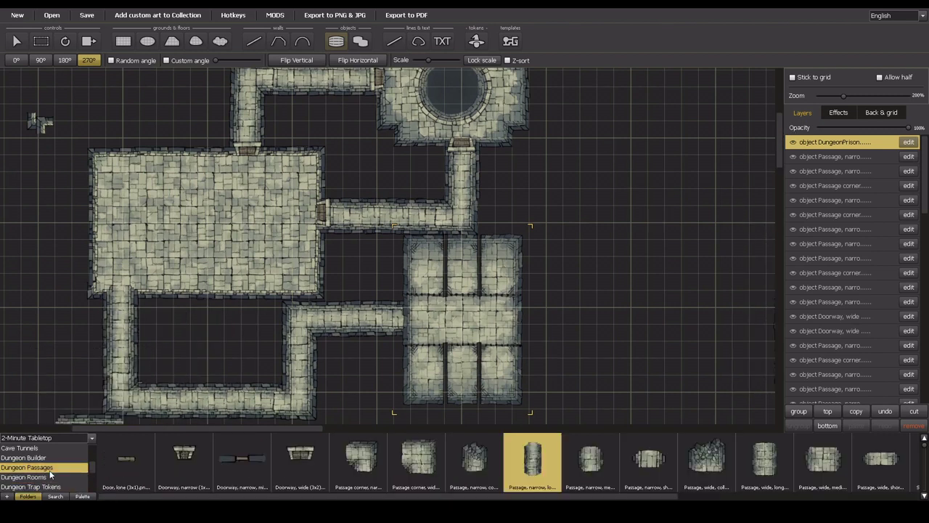
left_click(296, 452)
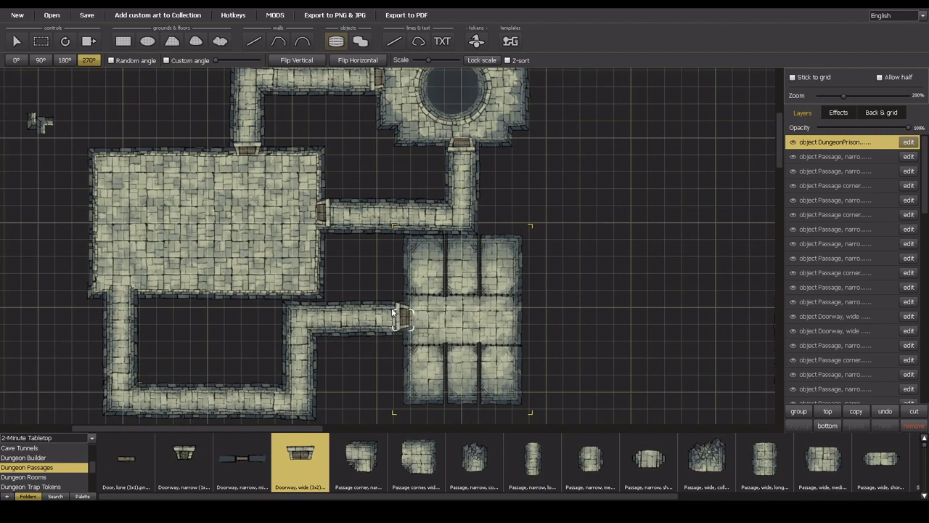
left_click(393, 312)
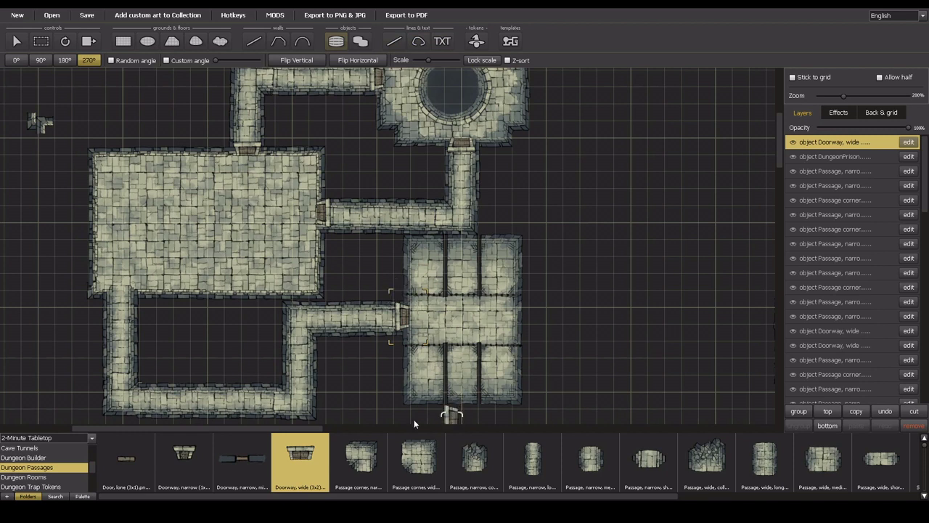
Extend the corridor north of the round-pit room with a long narrow passage rotated 180°
mouse_move(296, 429)
left_mouse_down()
mouse_move(431, 443)
mouse_move(418, 429)
mouse_move(294, 429)
left_mouse_up()
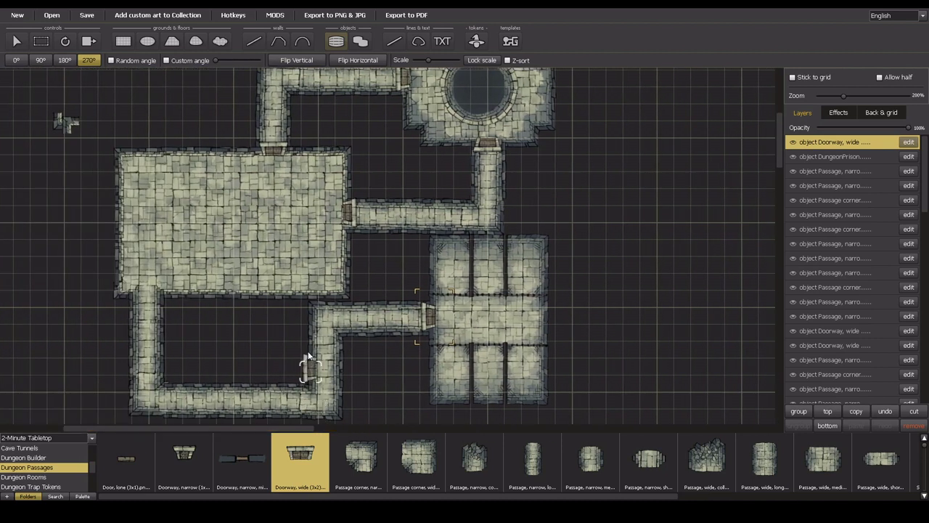
scroll(344, 303, "down", 3)
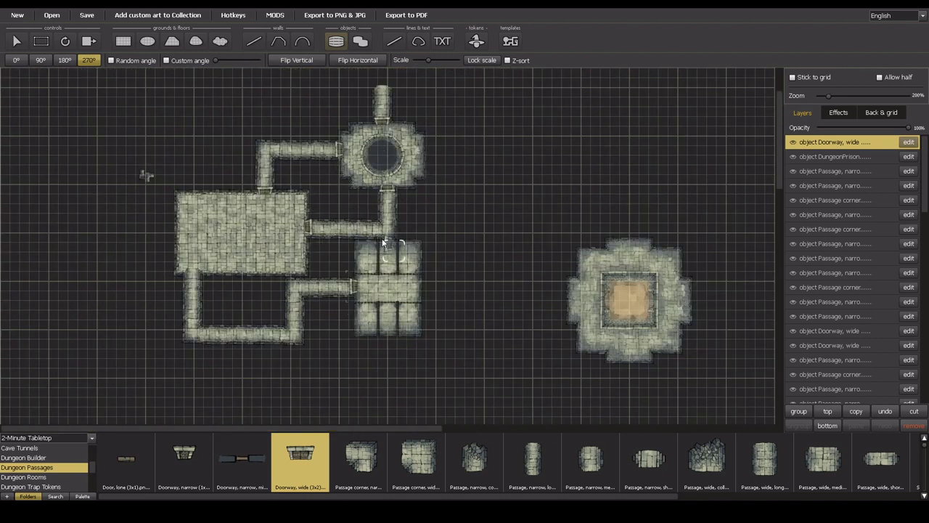
scroll(336, 241, "up", 3)
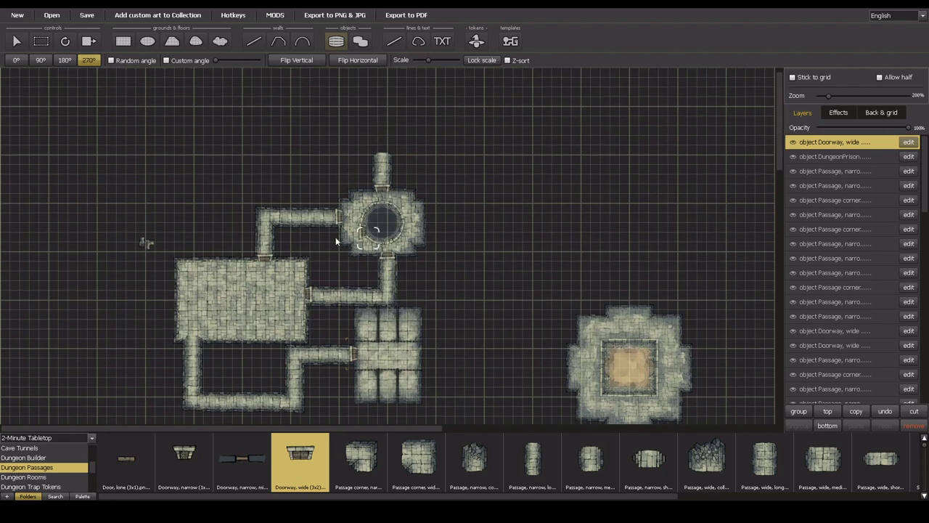
scroll(287, 326, "up", 3)
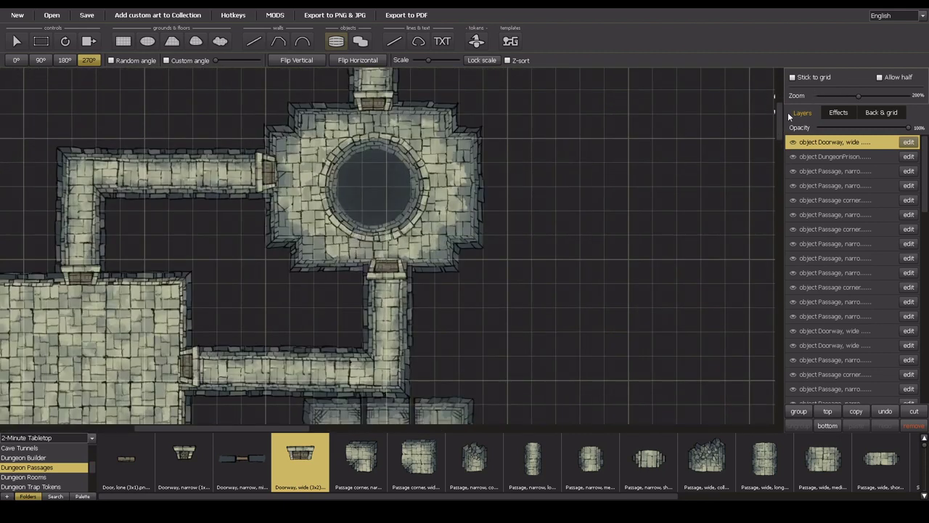
left_click_drag(782, 131, 781, 83)
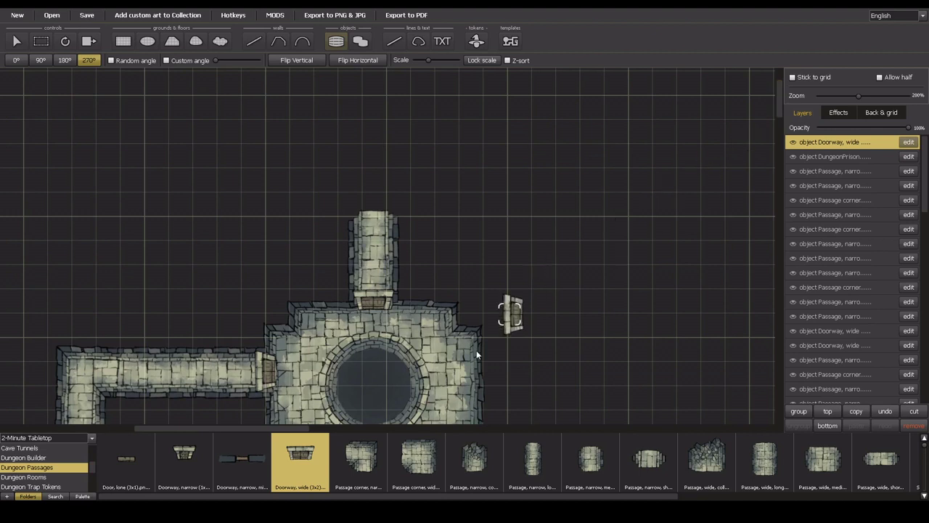
left_click(519, 465)
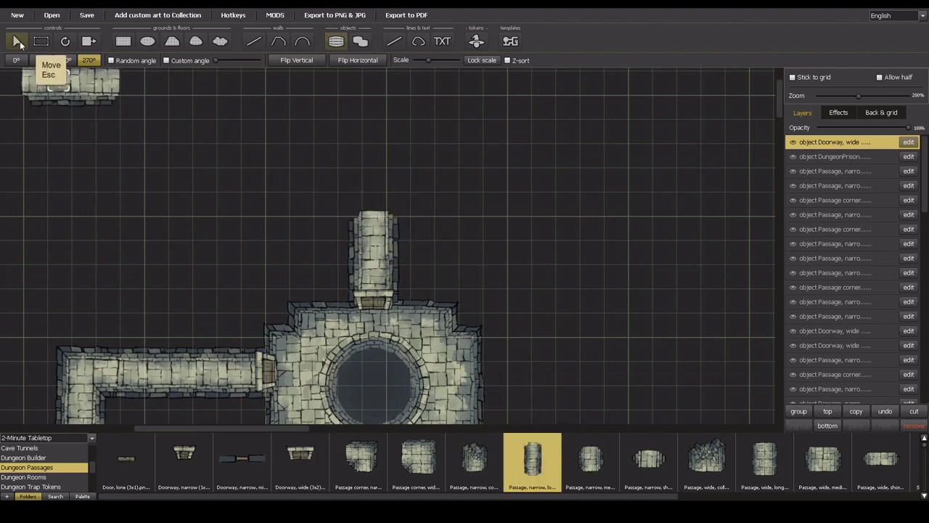
left_click(32, 61)
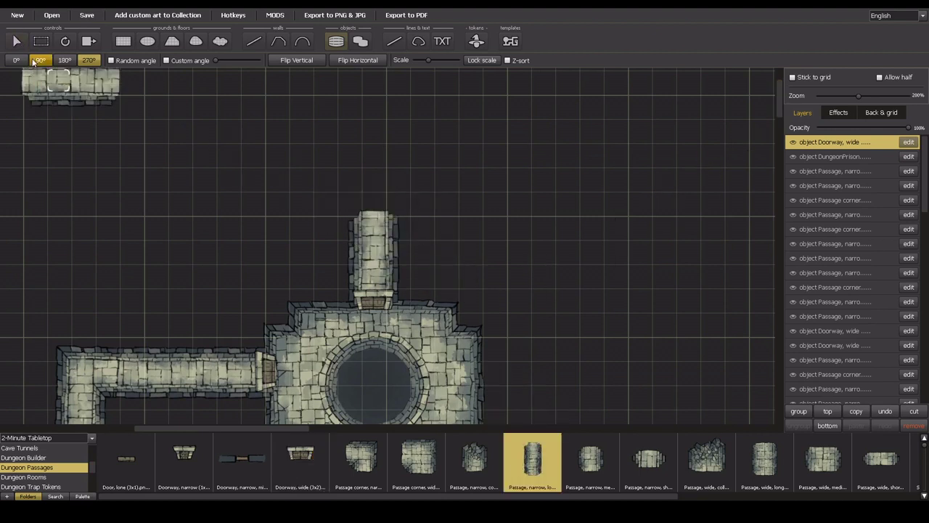
left_click(69, 61)
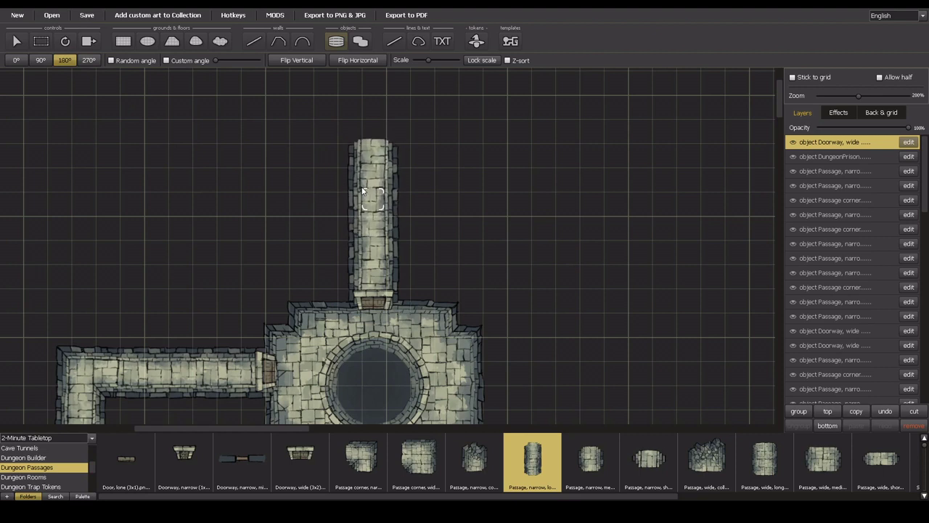
left_click(363, 191)
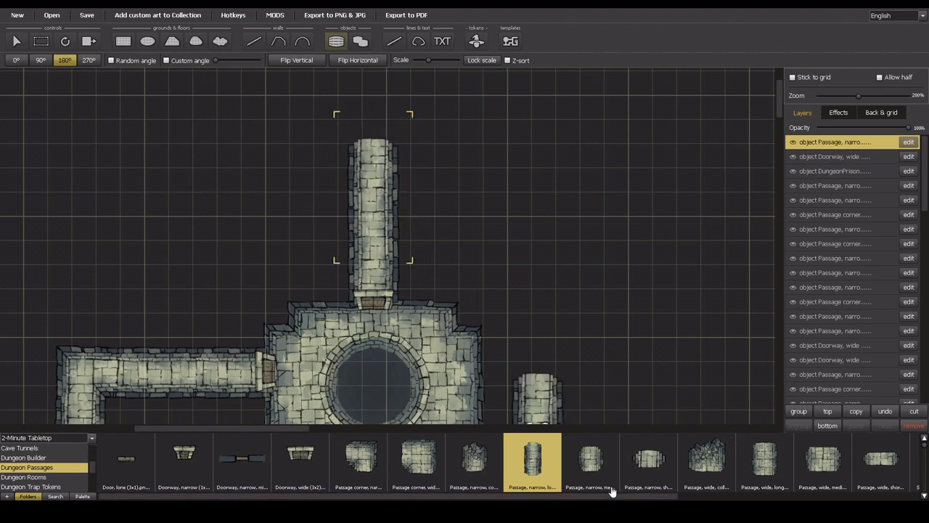
Place a wide 3x2 doorway rotated 180° at the north end of the corridor above the round-pit room
left_click(311, 470)
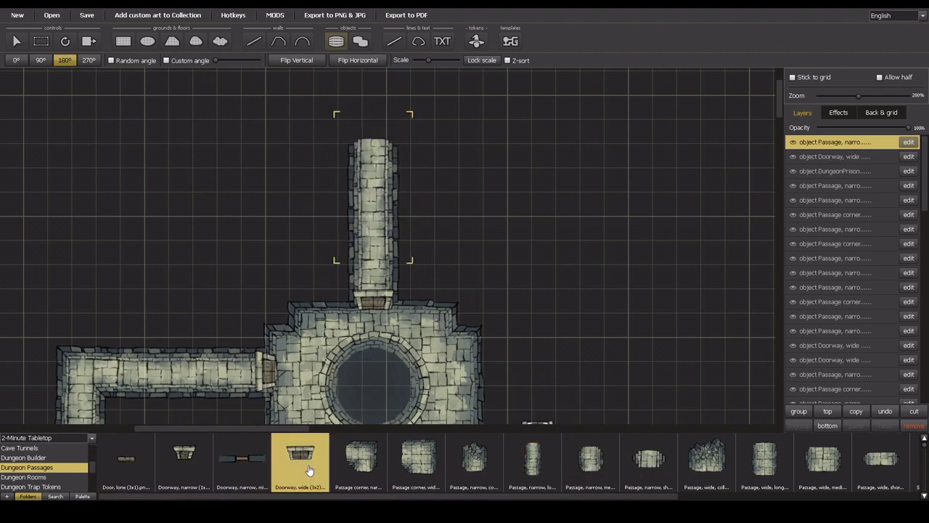
left_click(363, 143)
scroll(345, 318, "down", 3)
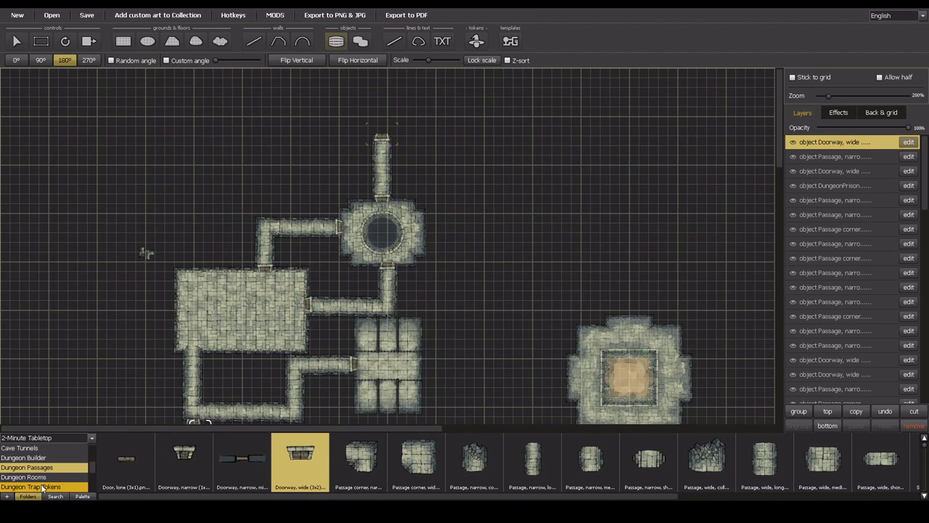
Browse the Dungeon Trap Tokens assets through to the wall traps at the end of the folder
left_click(64, 490)
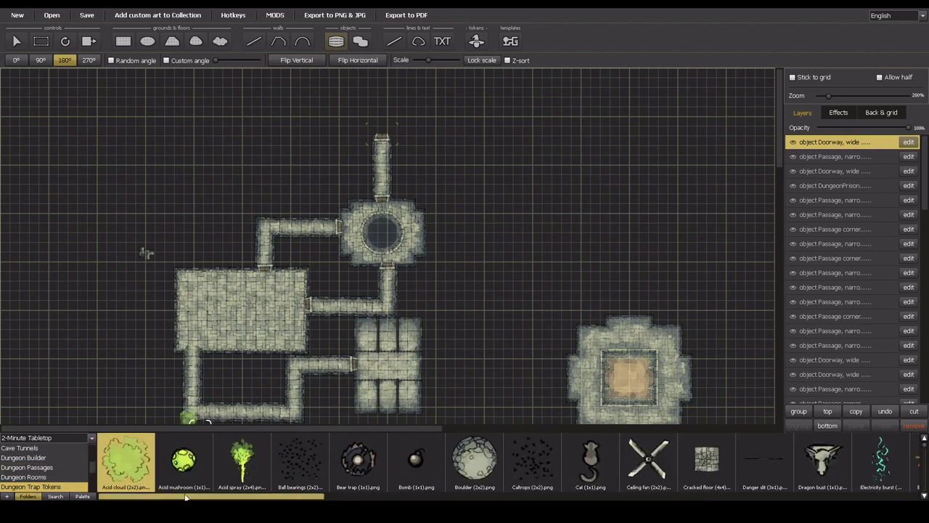
left_click_drag(185, 498, 779, 497)
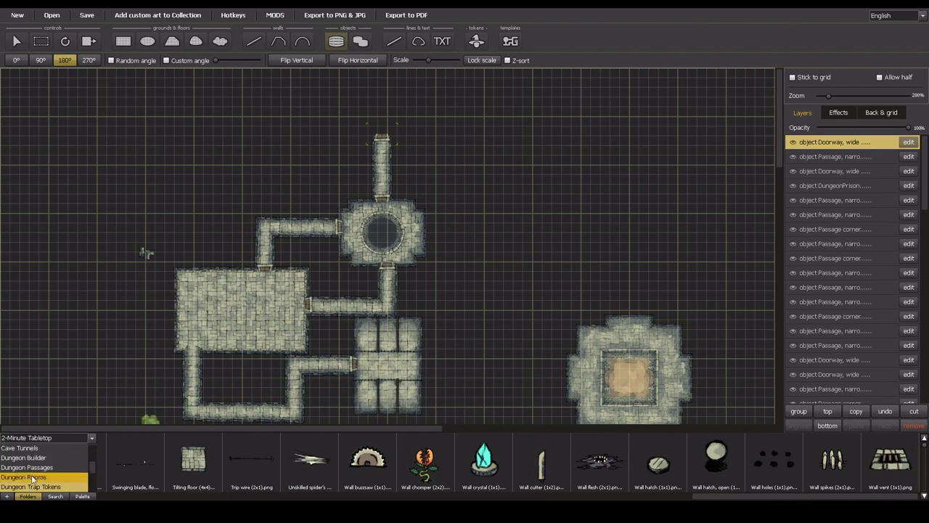
scroll(32, 479, "down", 1)
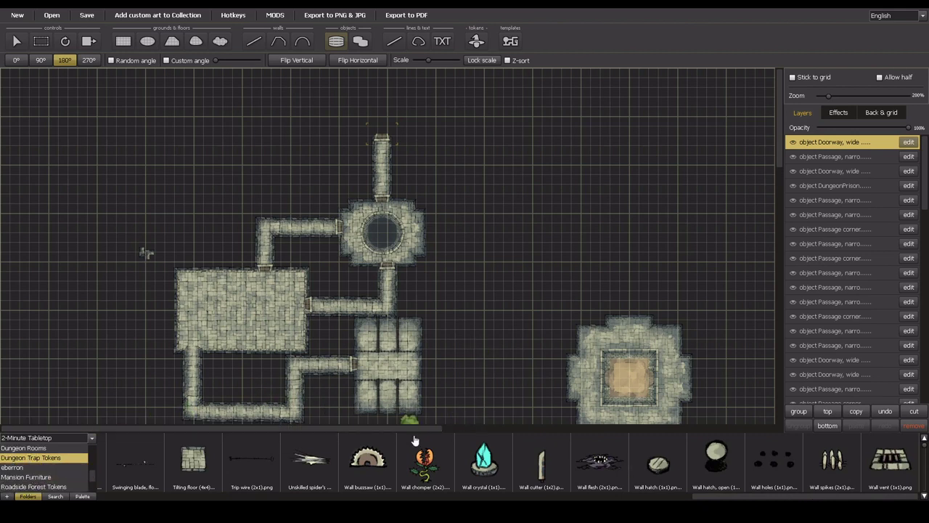
left_click_drag(417, 428, 526, 428)
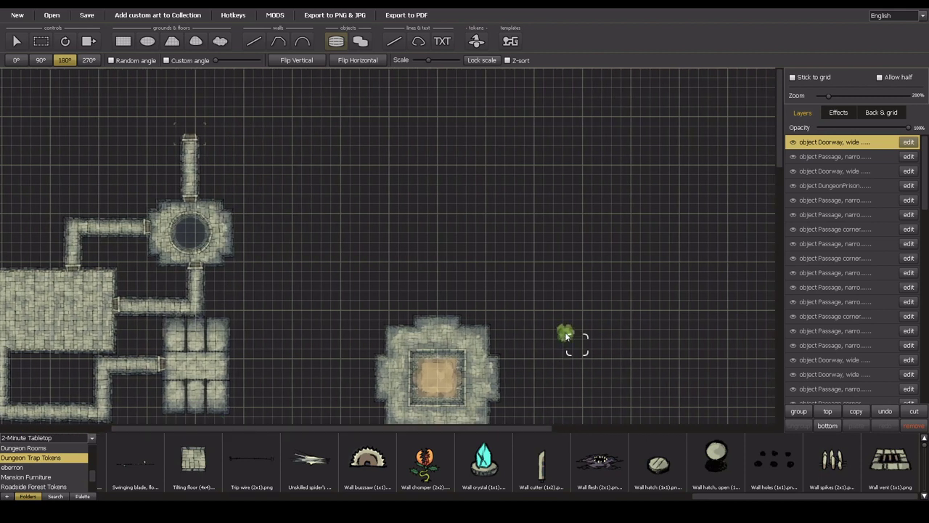
left_click_drag(784, 145, 788, 190)
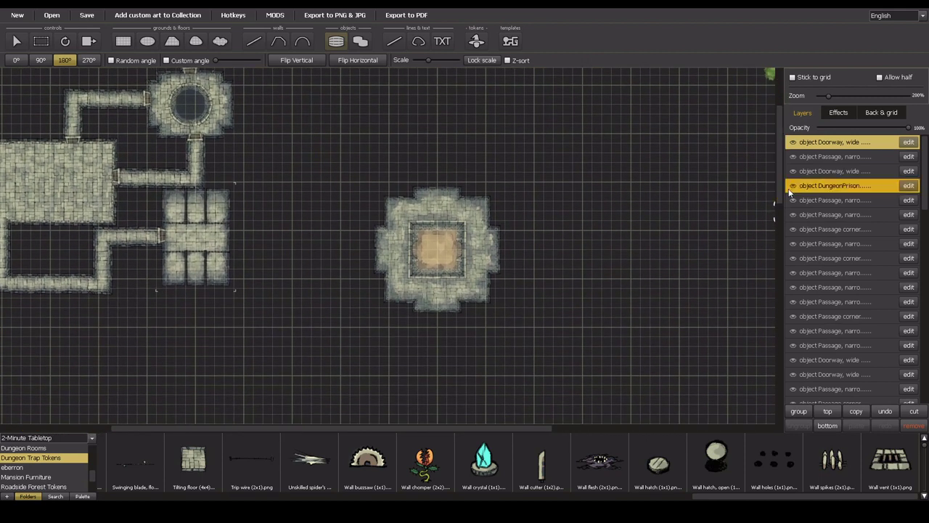
scroll(48, 457, "up", 1)
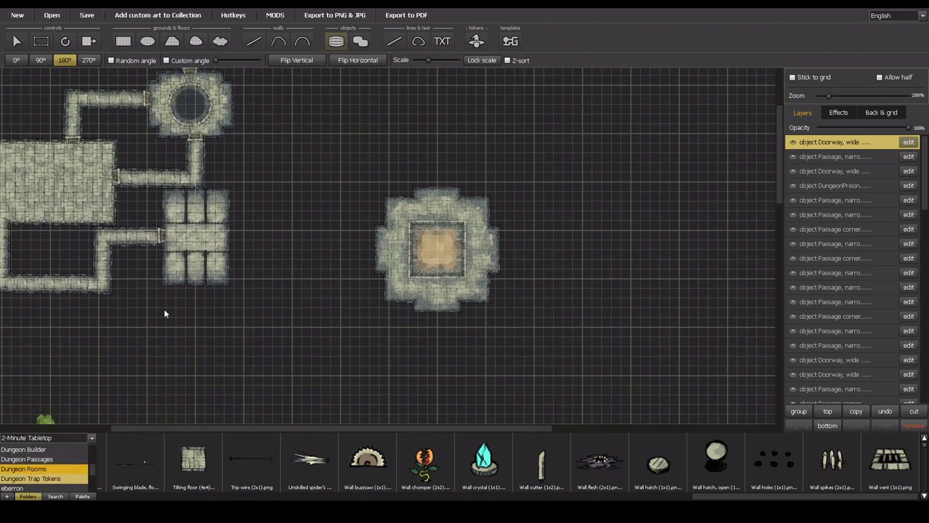
scroll(453, 259, "up", 5)
left_click(451, 258)
left_click(464, 270)
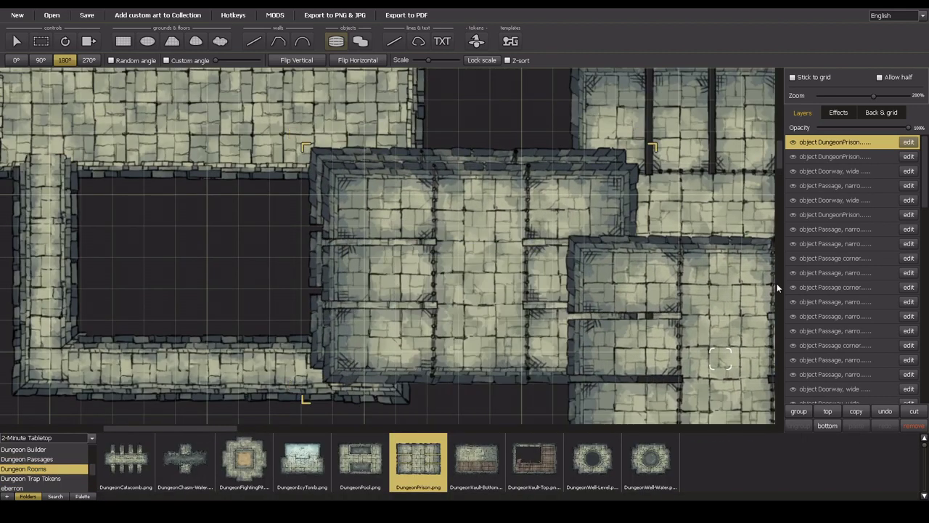
left_click(913, 430)
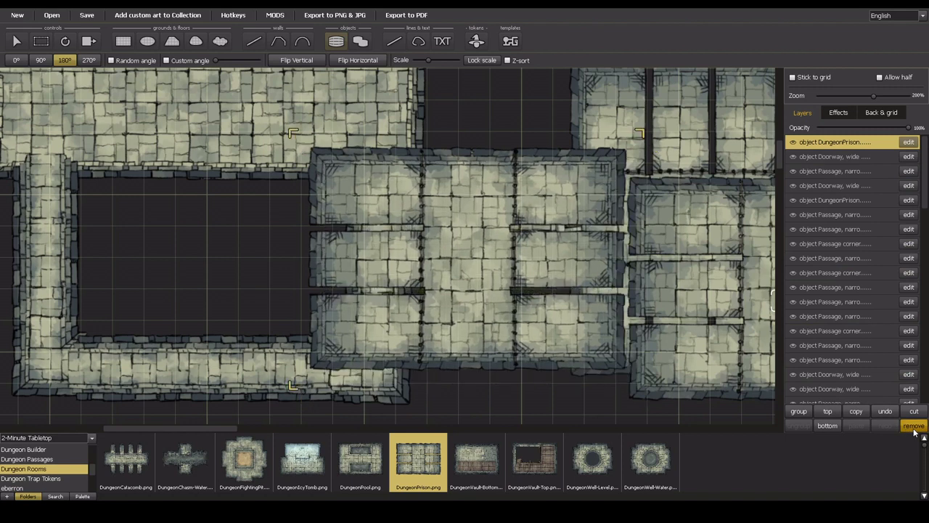
left_click(914, 430)
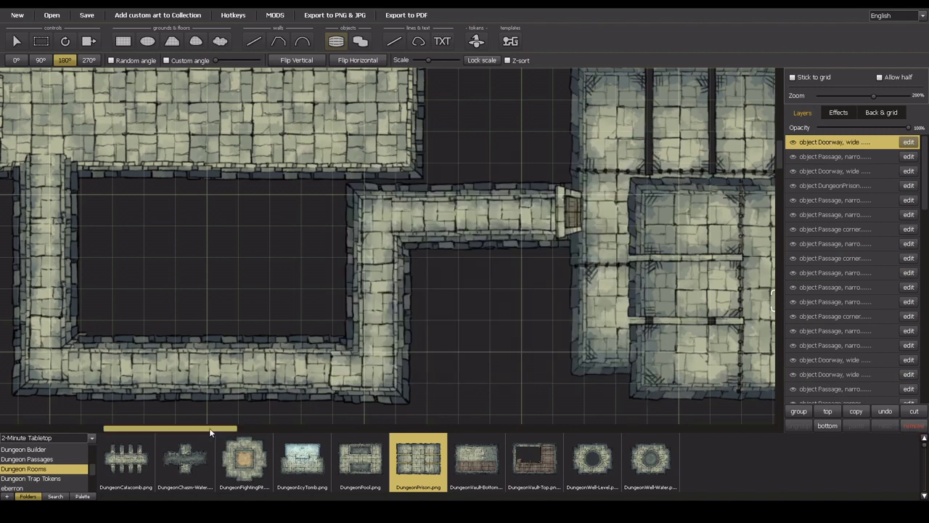
Place a medium wide passage from Dungeon Passages, rotated 180°, on the north side of the square fighting-pit room
left_click_drag(209, 433, 397, 439)
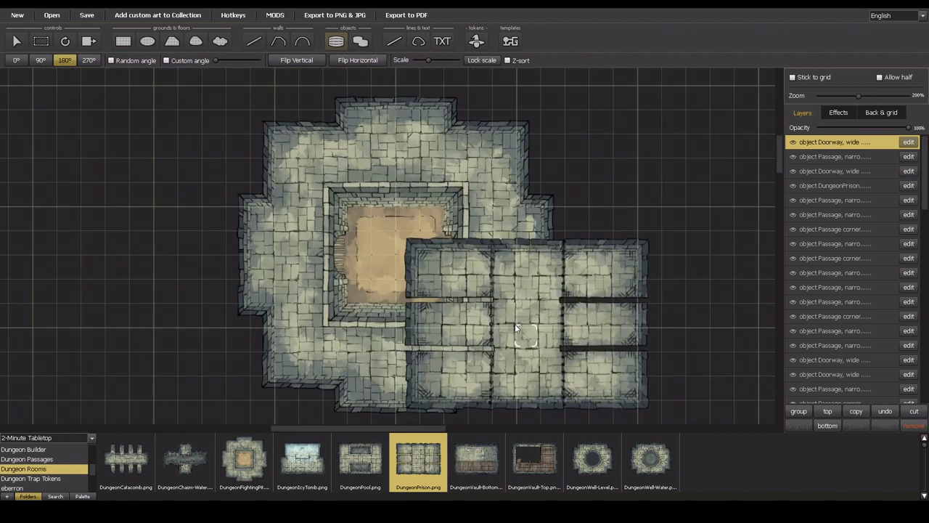
scroll(515, 328, "down", 2)
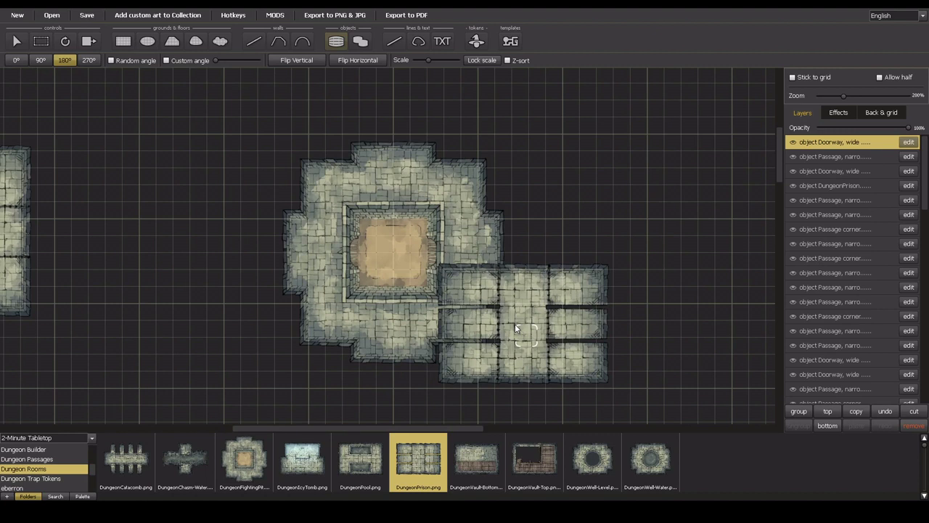
left_click(45, 460)
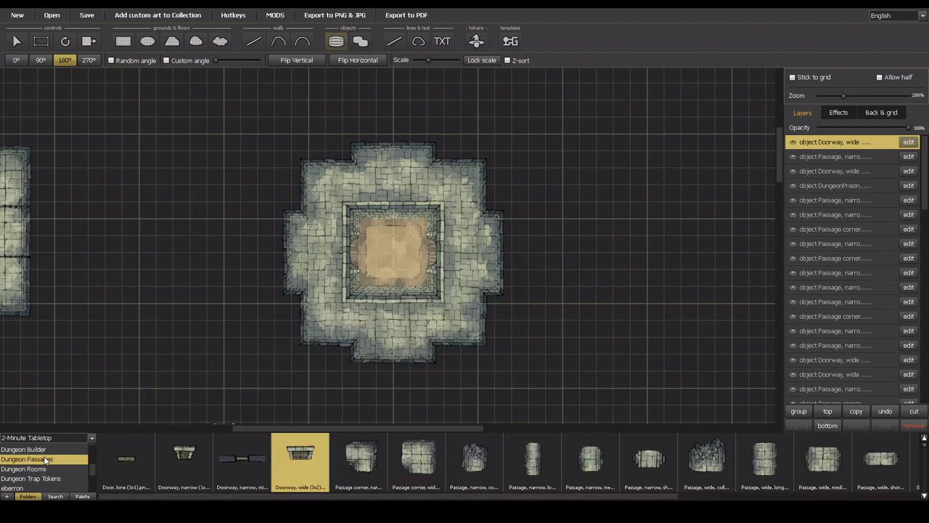
left_click(534, 470)
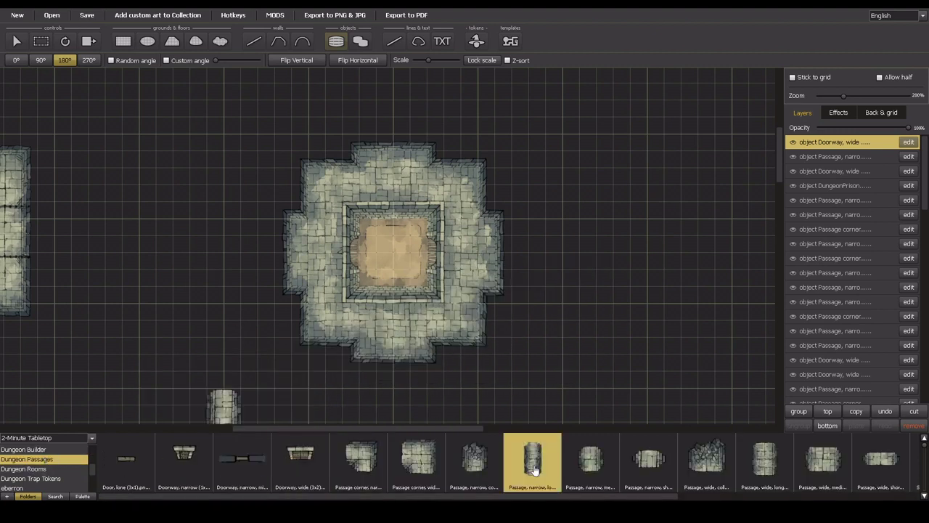
left_click(610, 463)
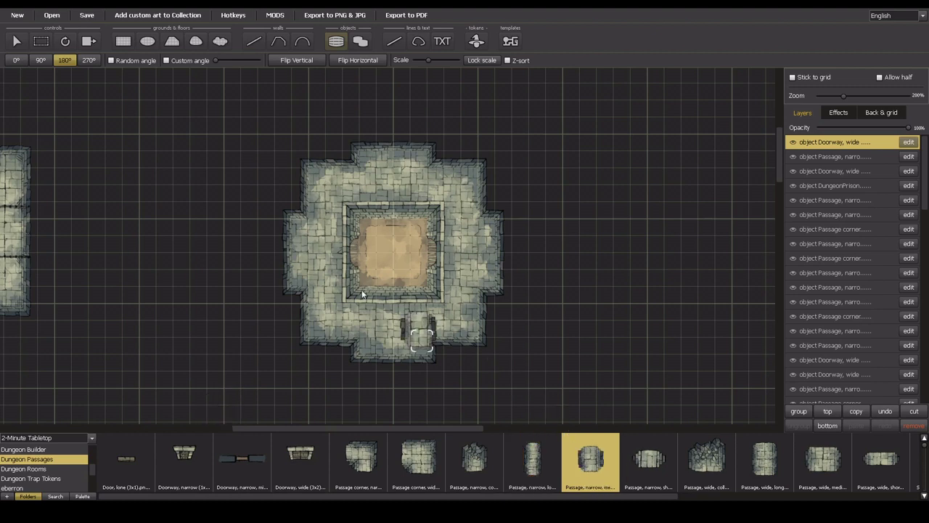
left_click(823, 465)
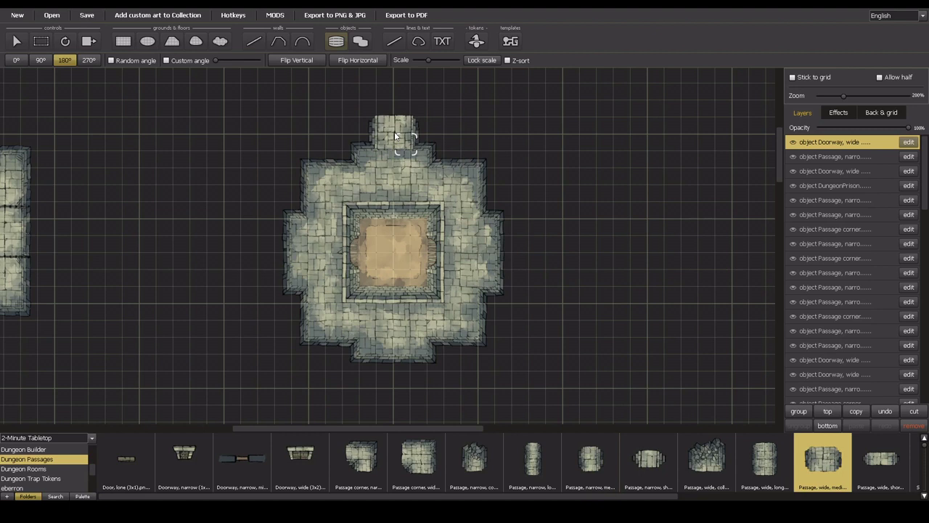
left_click(396, 135)
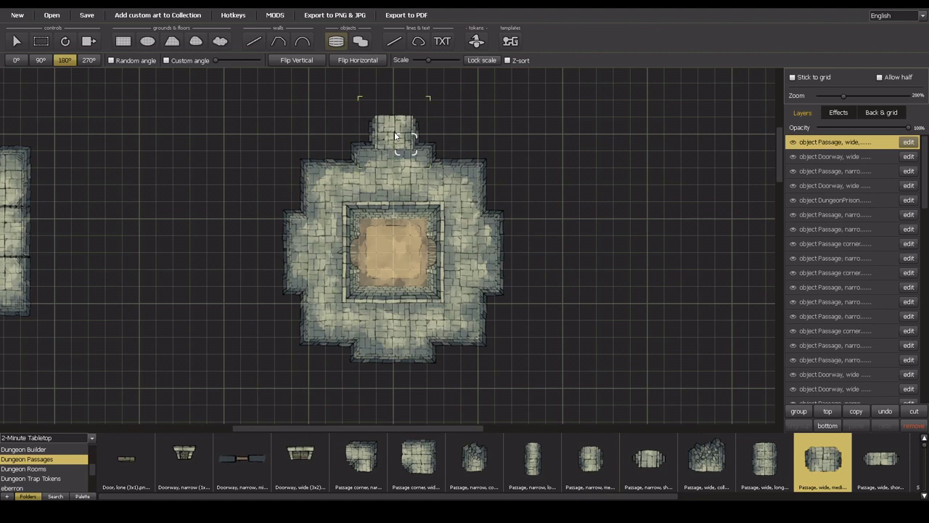
Place medium wide passages rotated 90° on the fighting-pit room's east and west sides, extending each with a second overlapping one
left_click(41, 60)
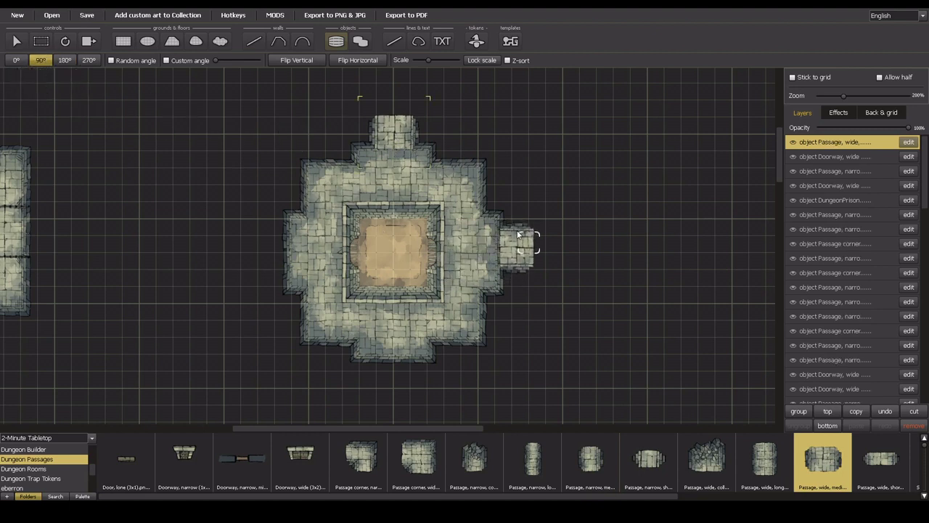
left_click(518, 235)
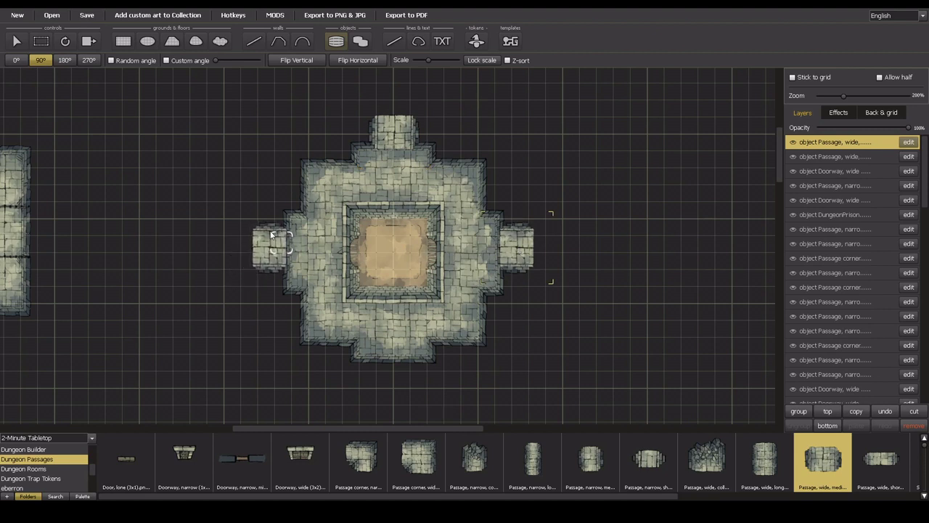
left_click(271, 234)
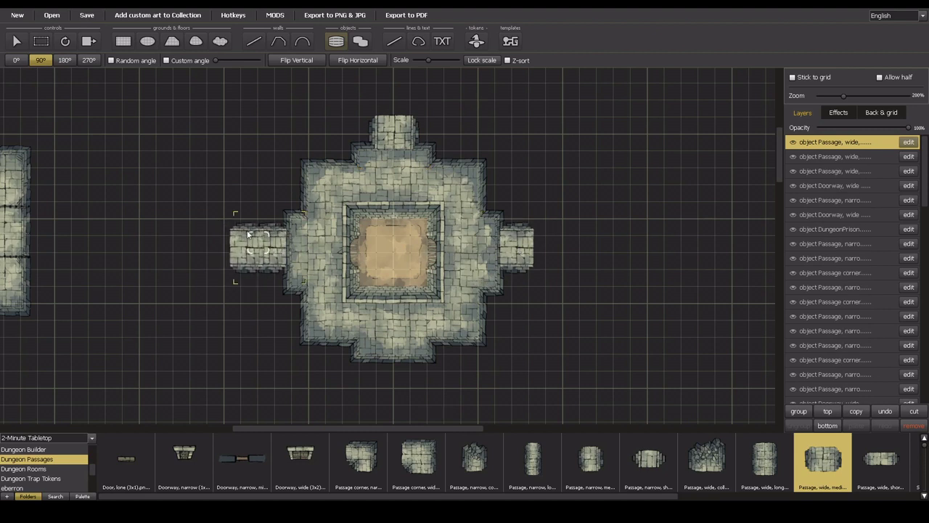
left_click(539, 235)
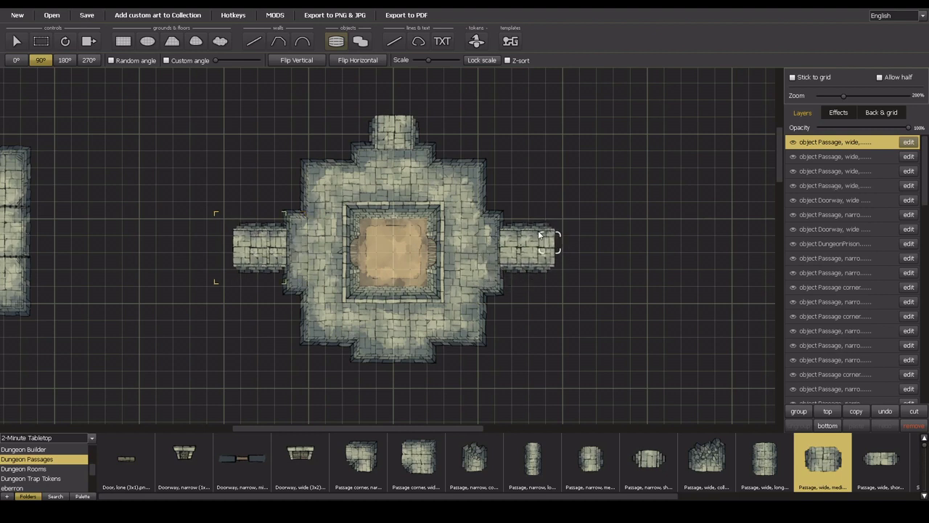
left_click(539, 234)
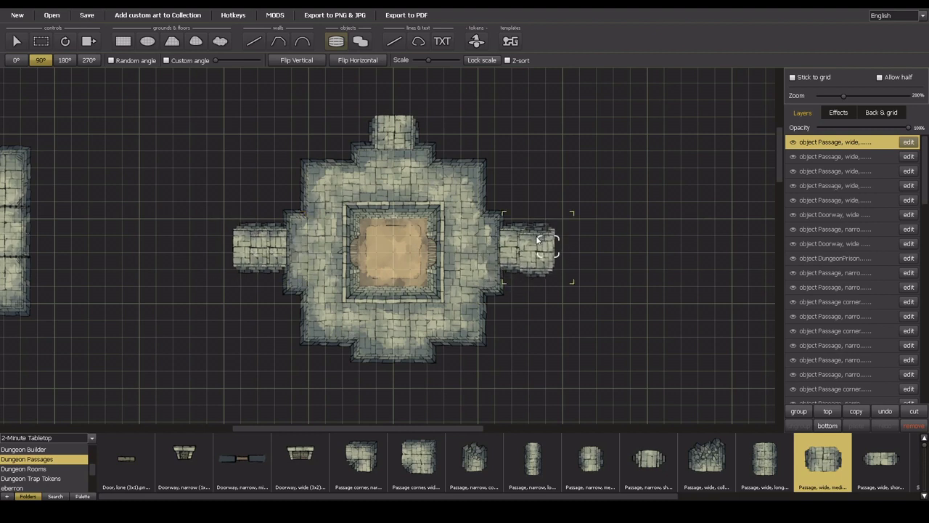
Place a wide passage corner rotated 90° at the fighting-pit room's east corridor end and extend it north with a medium wide passage rotated 180°
left_click(409, 463)
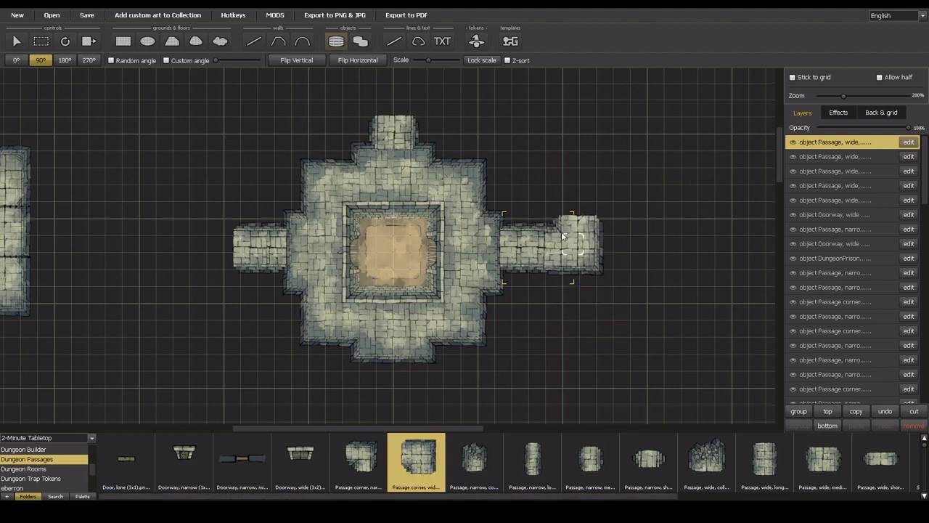
left_click(561, 231)
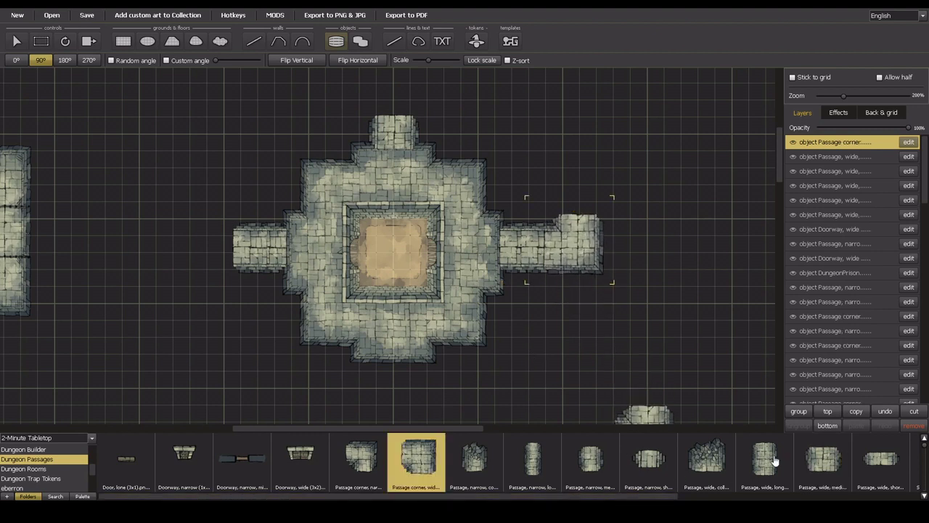
left_click(822, 459)
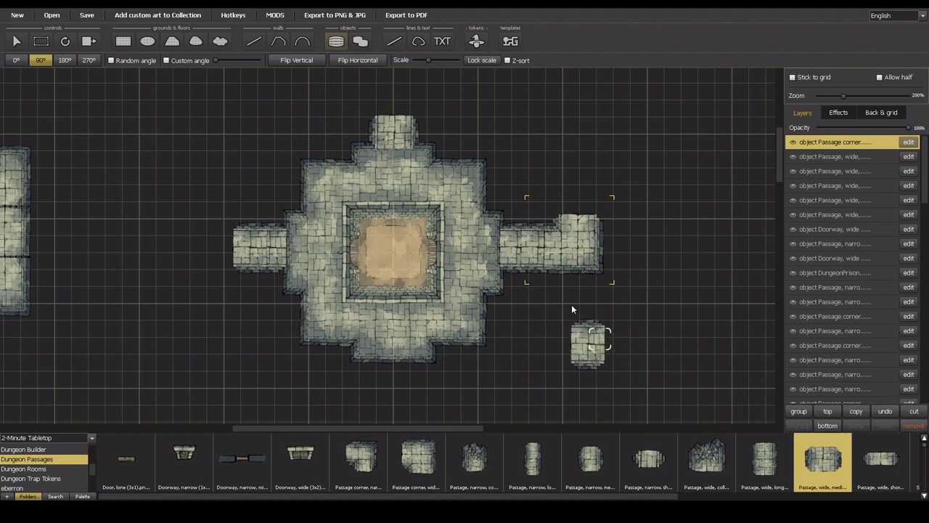
left_click(64, 60)
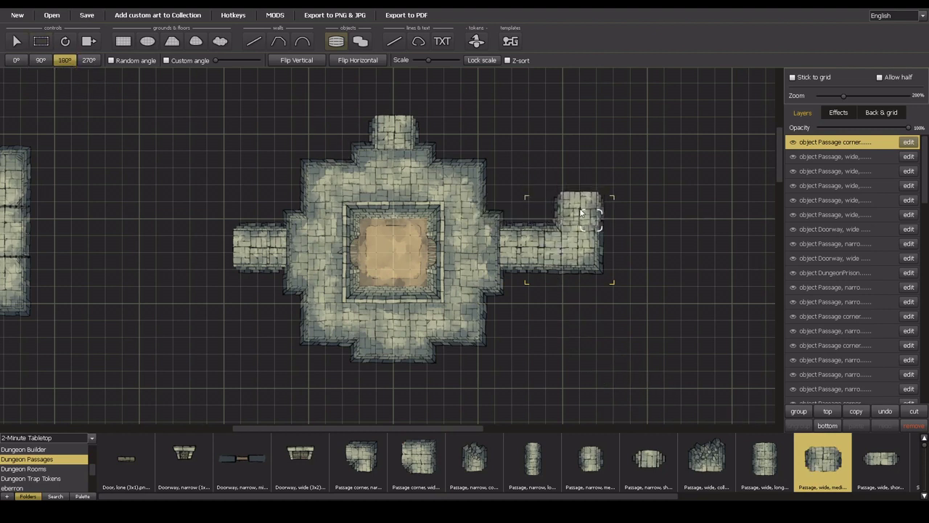
left_click(580, 213)
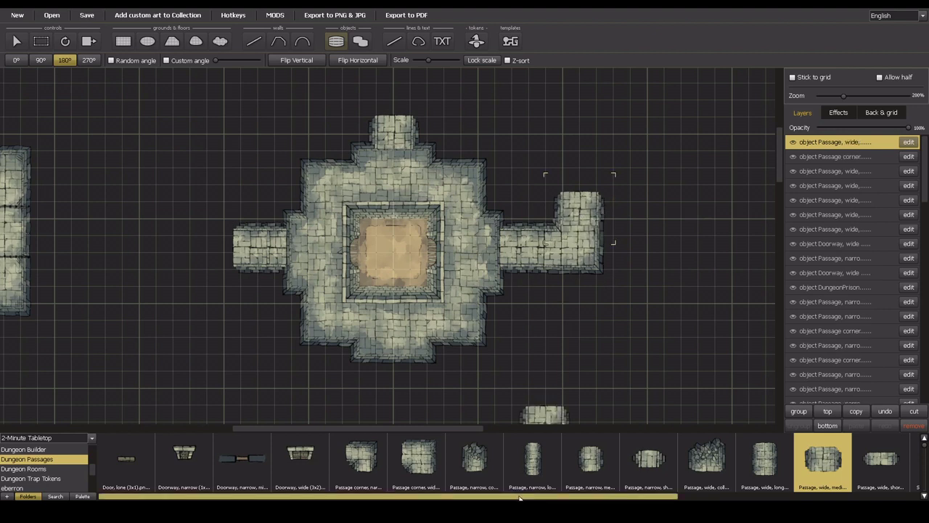
Overlay long wide stairs at 0° on the north end of the east corridor and extend it north with a medium wide passage
left_click_drag(520, 497, 761, 498)
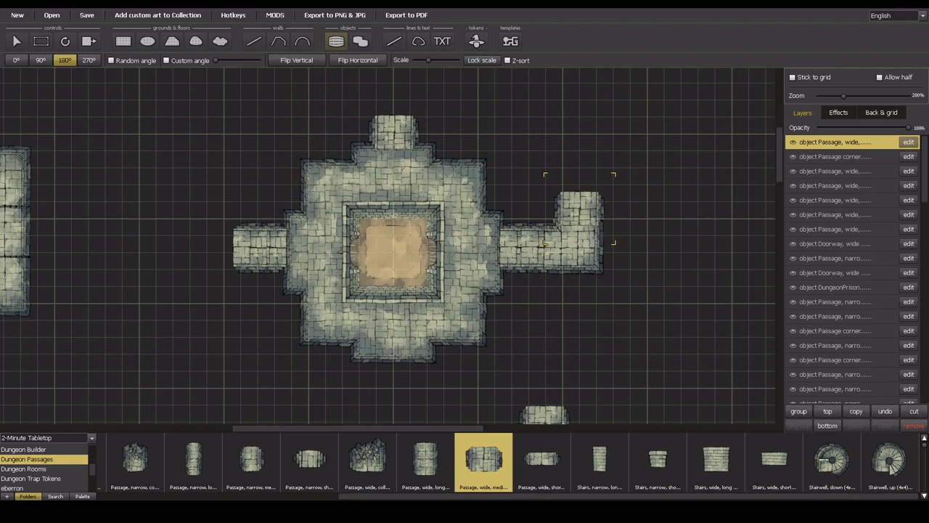
left_click(711, 464)
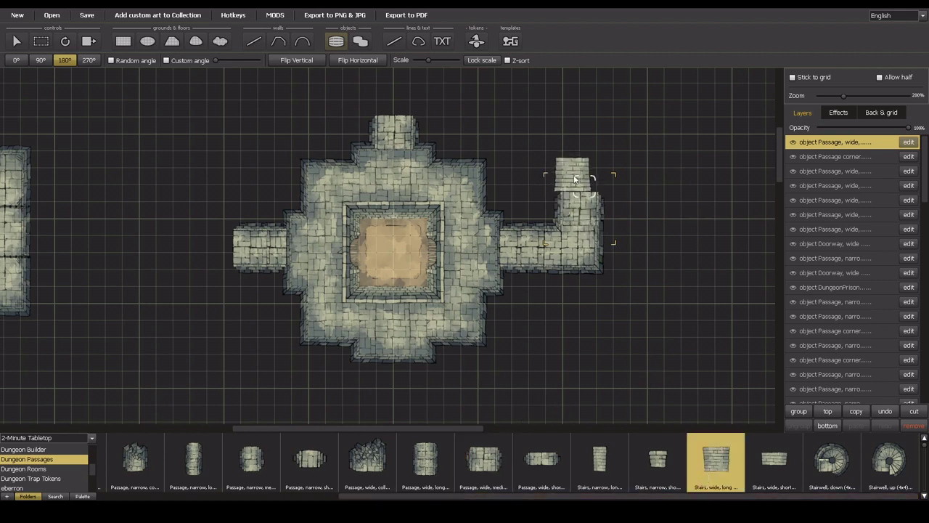
left_click(21, 60)
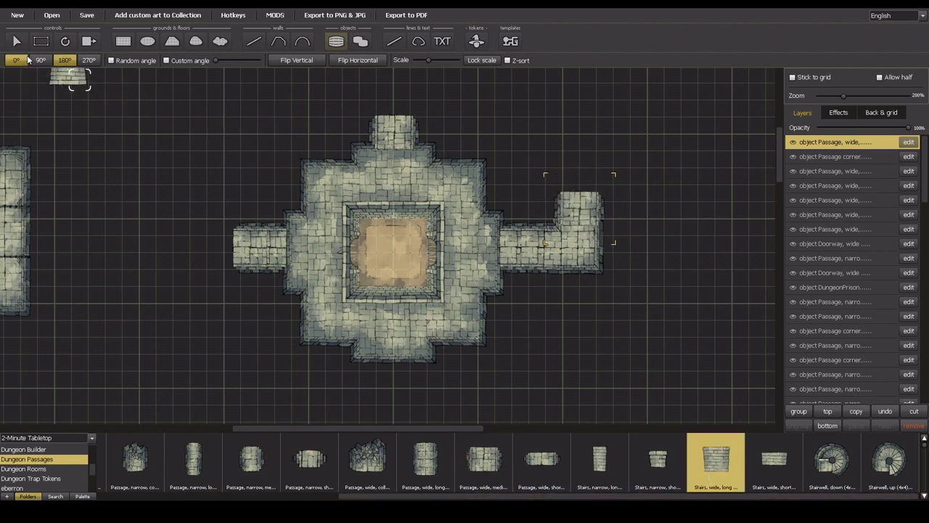
left_click(565, 196)
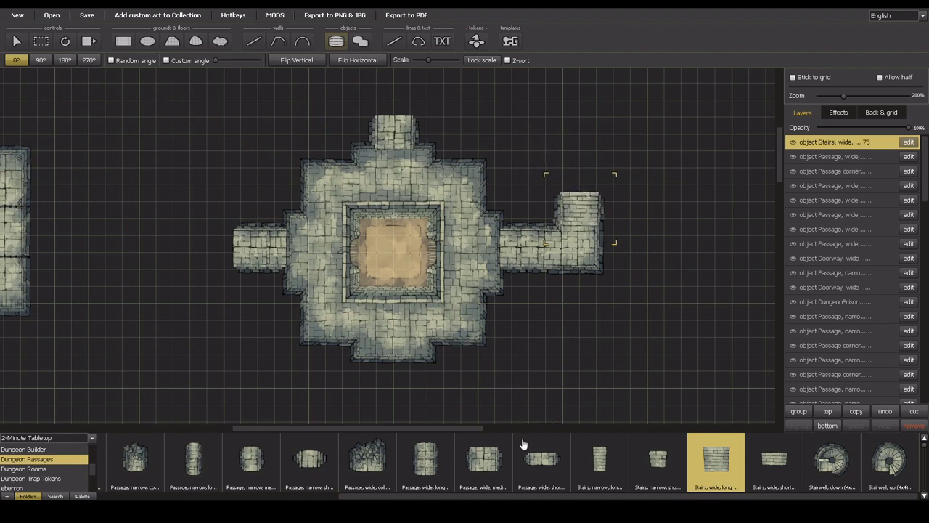
left_click(483, 461)
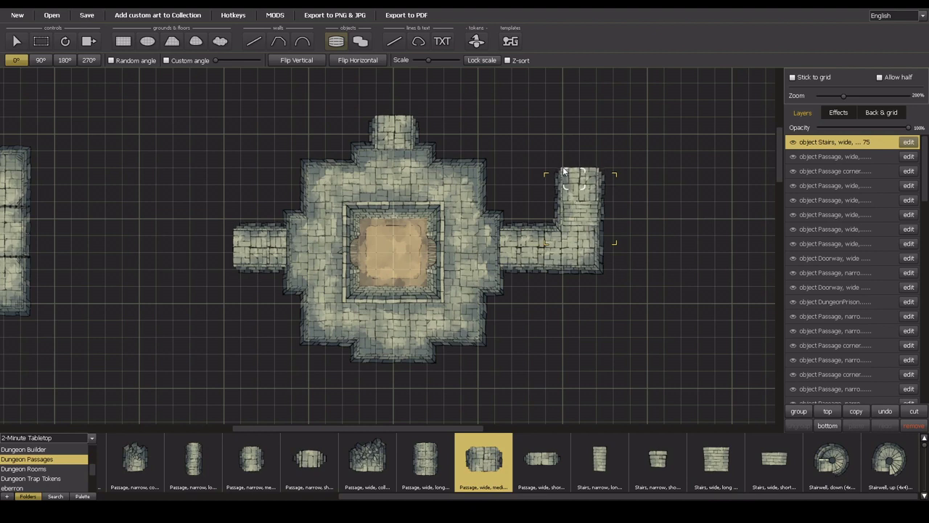
left_click(565, 172)
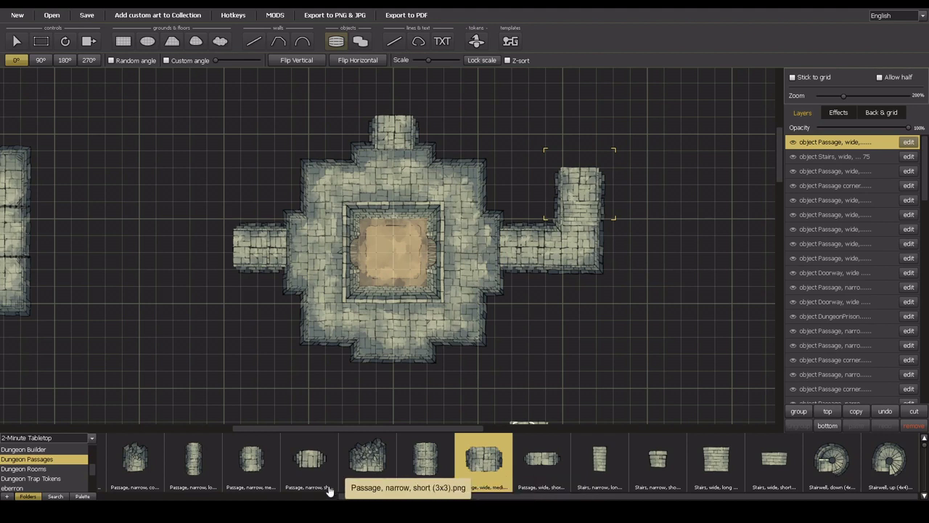
scroll(194, 483, "up", 5)
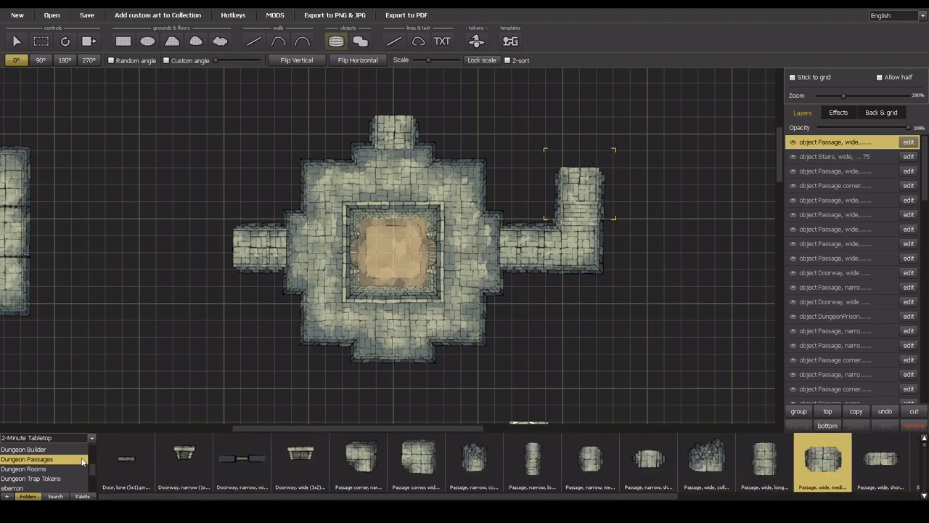
left_click(312, 479)
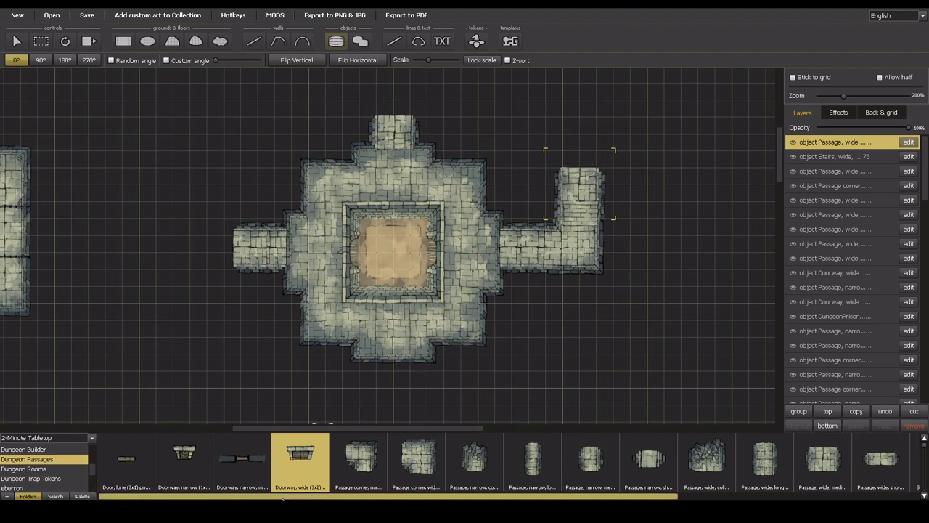
scroll(283, 497, "down", 5)
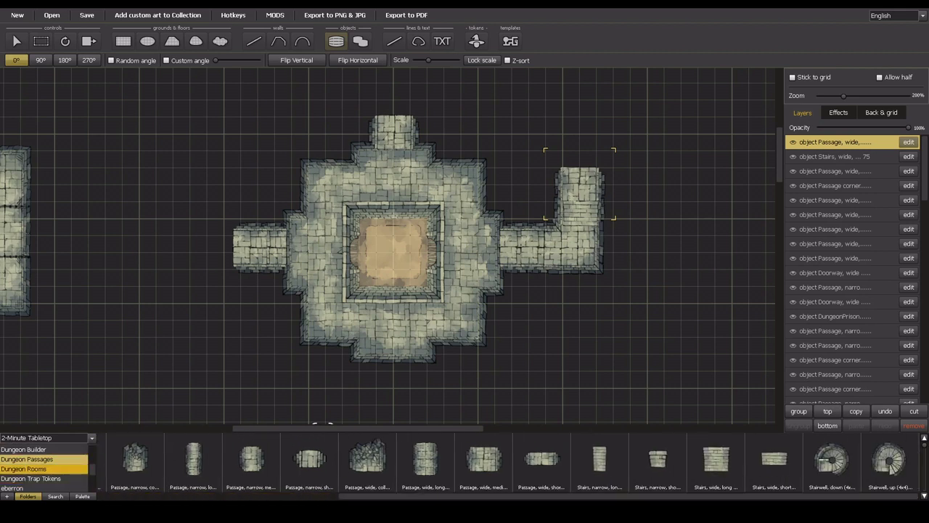
left_click(29, 468)
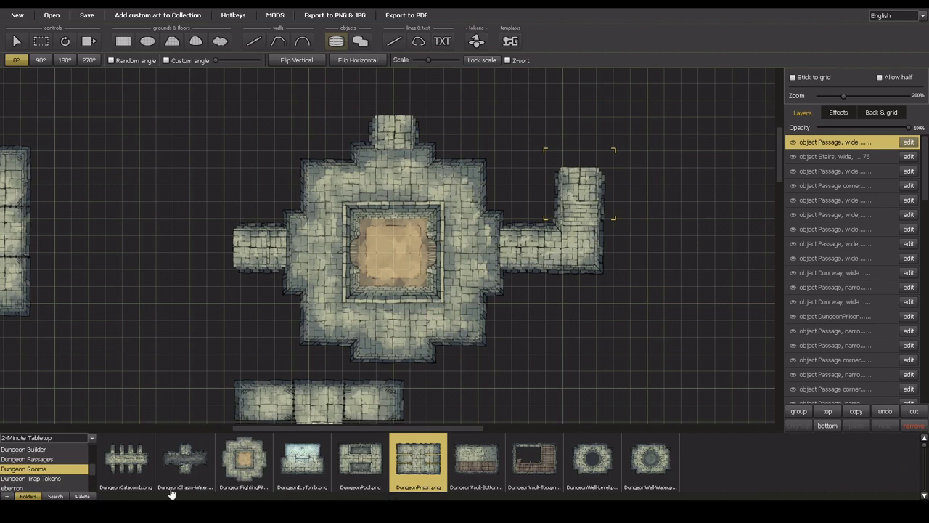
Close the north end of the east corridor with a straight 4x2 wall from Dungeon Builder
left_click(56, 450)
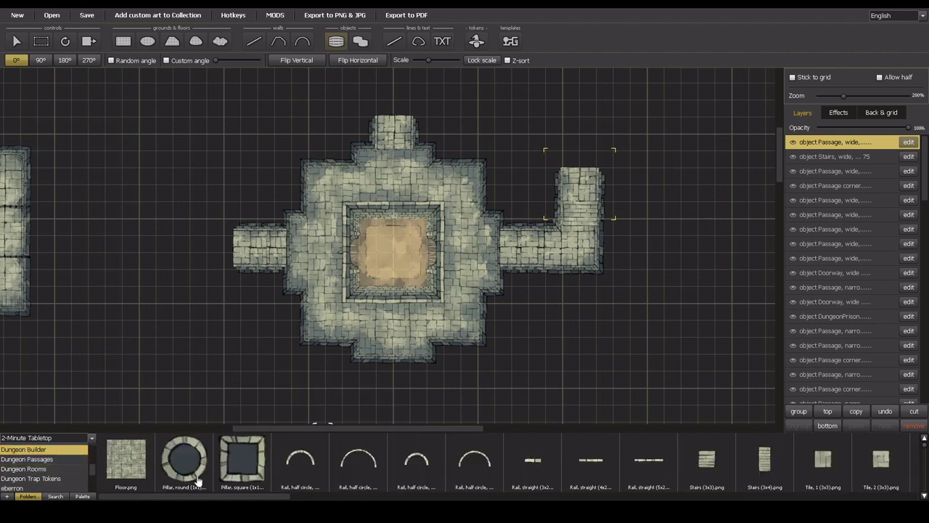
left_click_drag(256, 498, 739, 498)
scroll(860, 445, "right", 5)
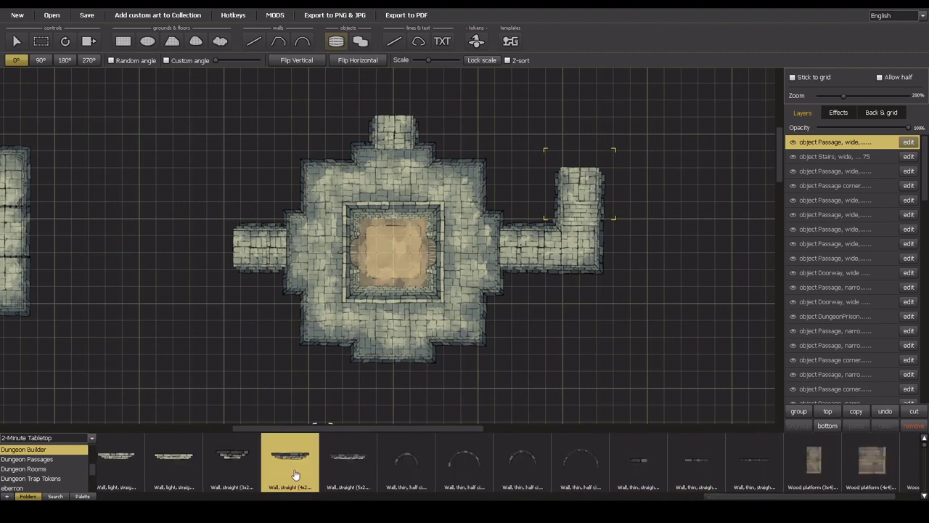
left_click(568, 162)
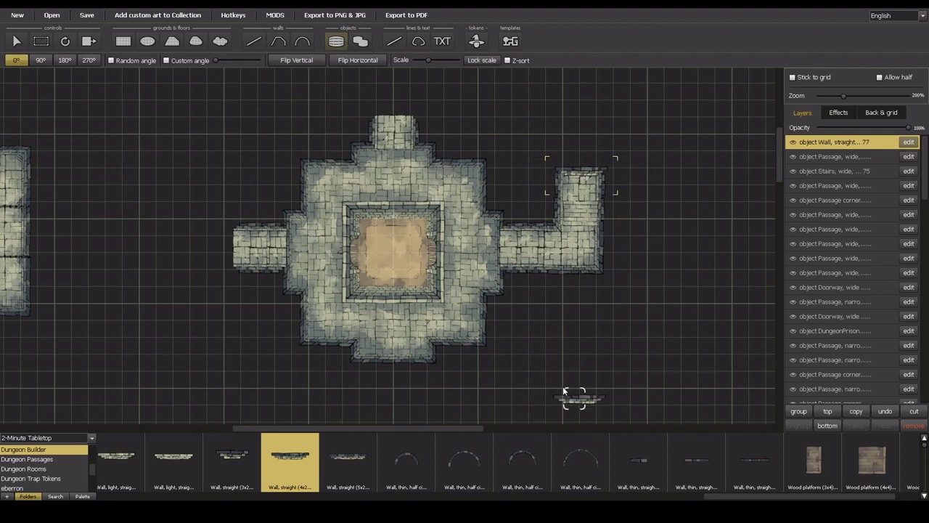
Place wide 3x2 doorways from Dungeon Passages on the east corridor's end wall and at the end of the north passage
left_click_drag(756, 496, 166, 496)
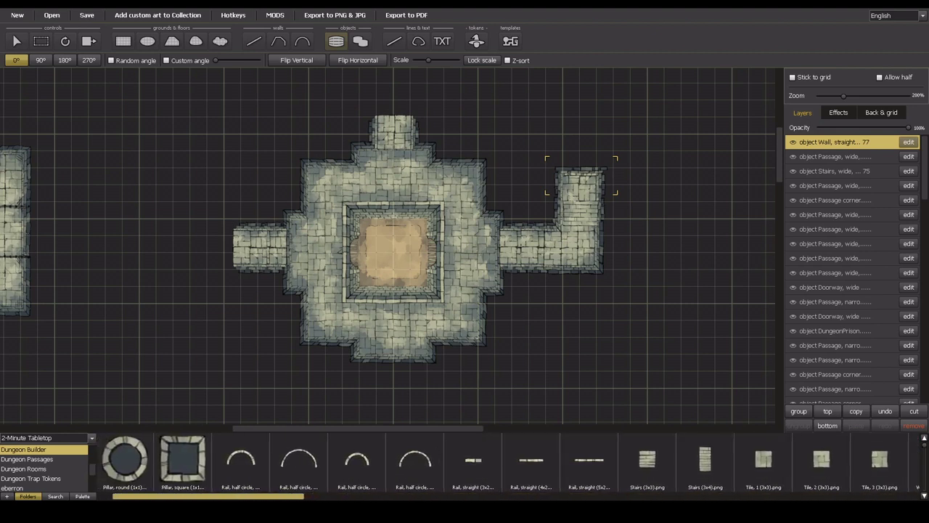
left_click(14, 460)
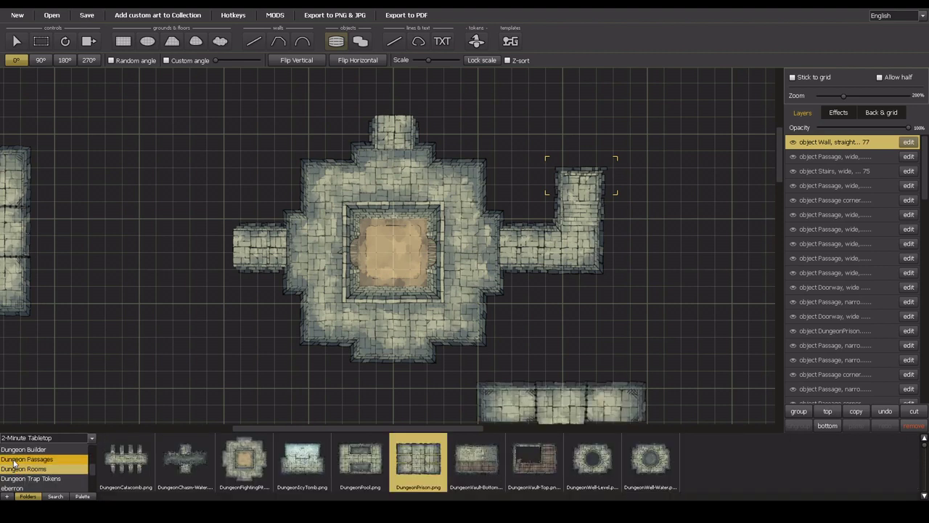
left_click(577, 159)
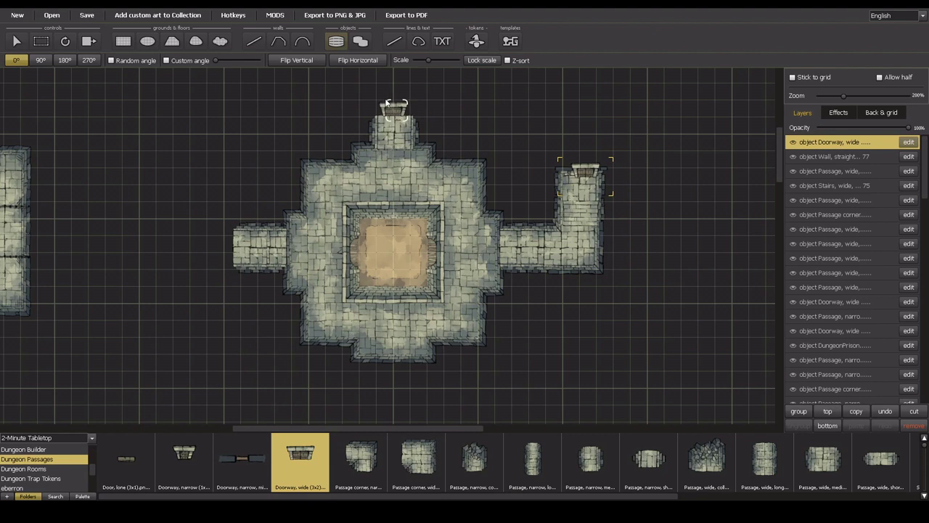
left_click(387, 103)
Place a wide 3x2 doorway rotated 270° at the end of the fighting-pit room's west passage
left_click(41, 61)
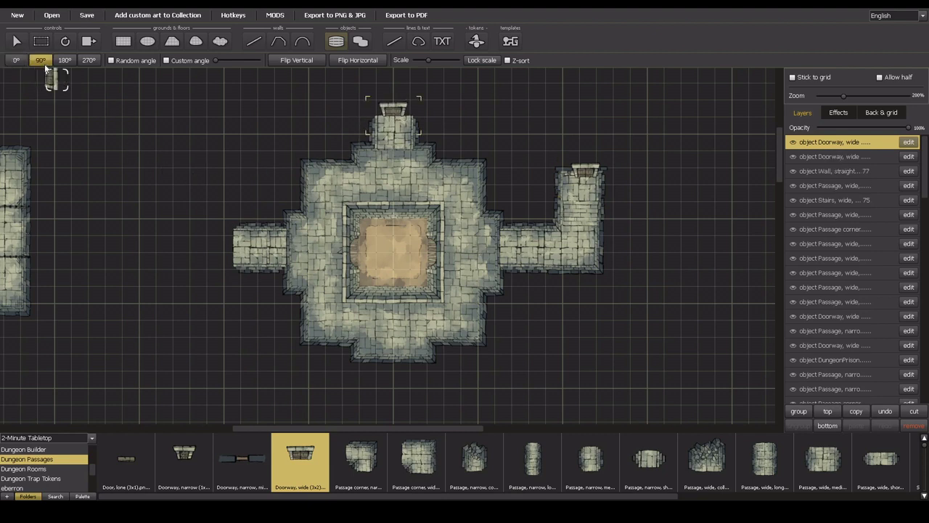
left_click(88, 60)
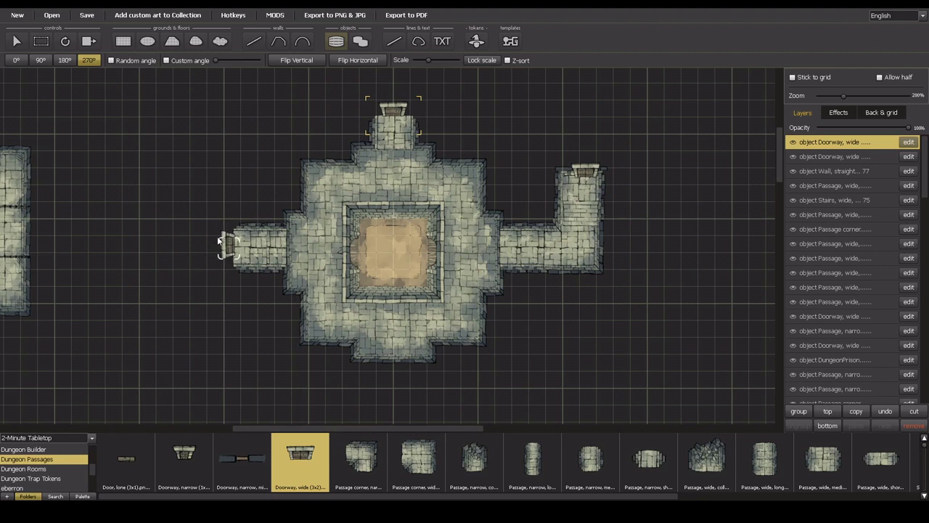
left_click(218, 241)
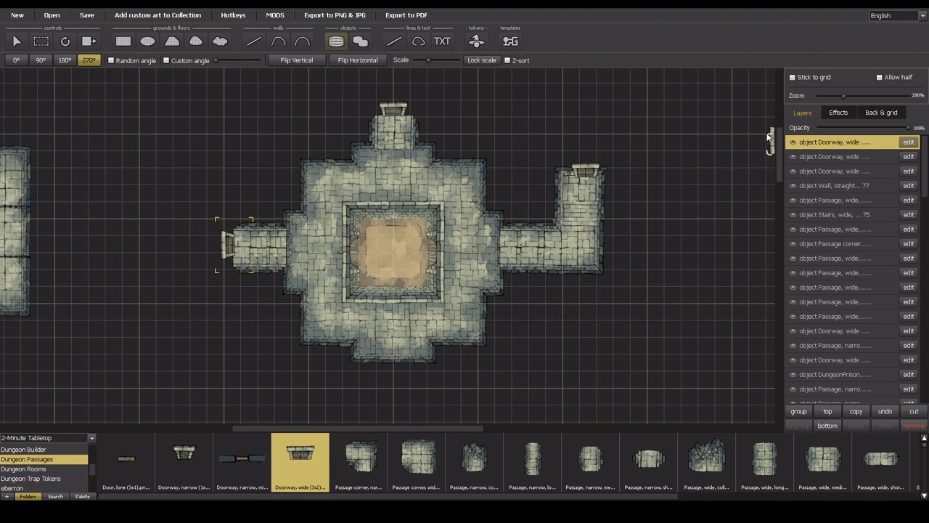
Open the PNG & JPG export, turn off coordinates, and trim the export area from the map's west side to 60 by 29 units
scroll(573, 167, "down", 3)
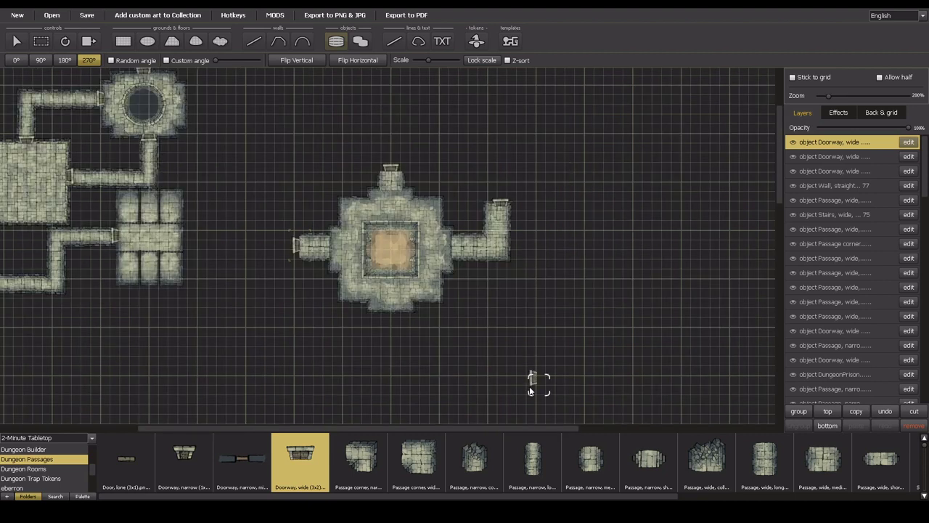
left_click_drag(533, 427, 405, 392)
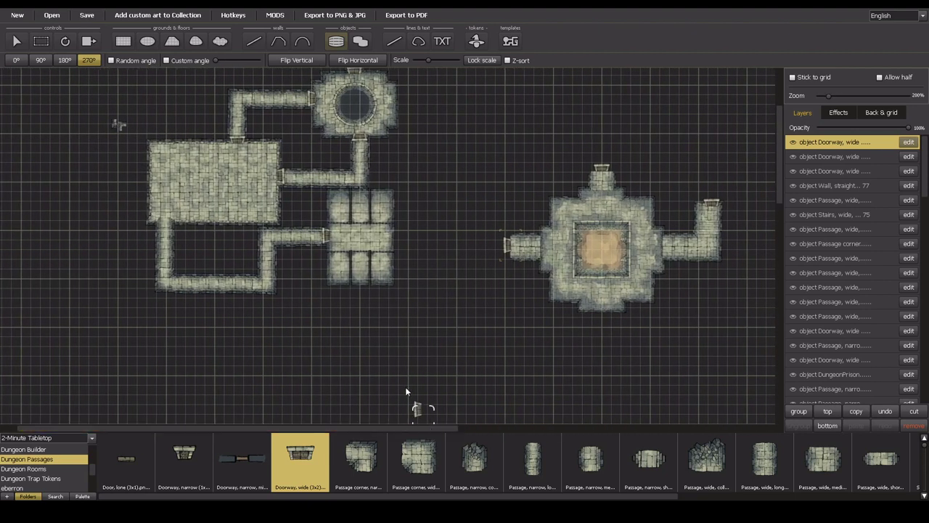
scroll(405, 392, "up", 3)
scroll(405, 392, "down", 3)
left_click(346, 20)
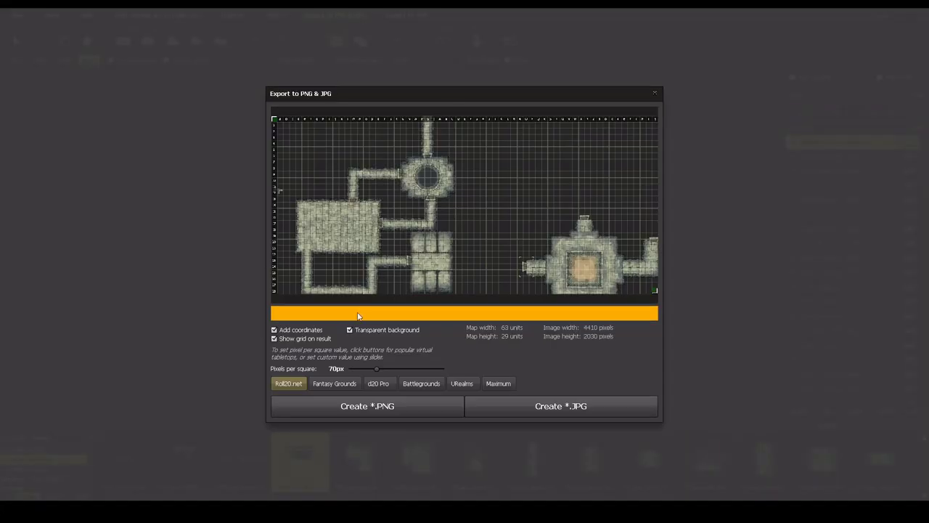
left_click(274, 330)
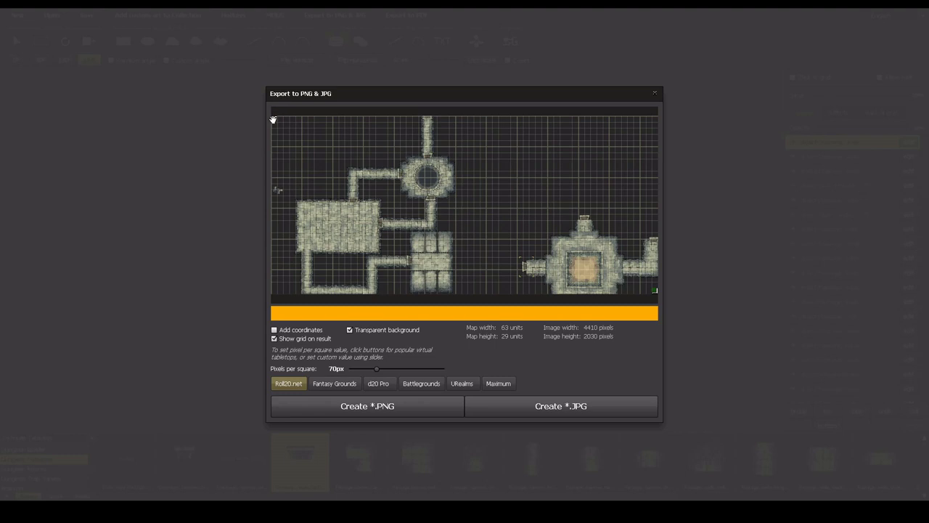
left_click_drag(273, 118, 291, 125)
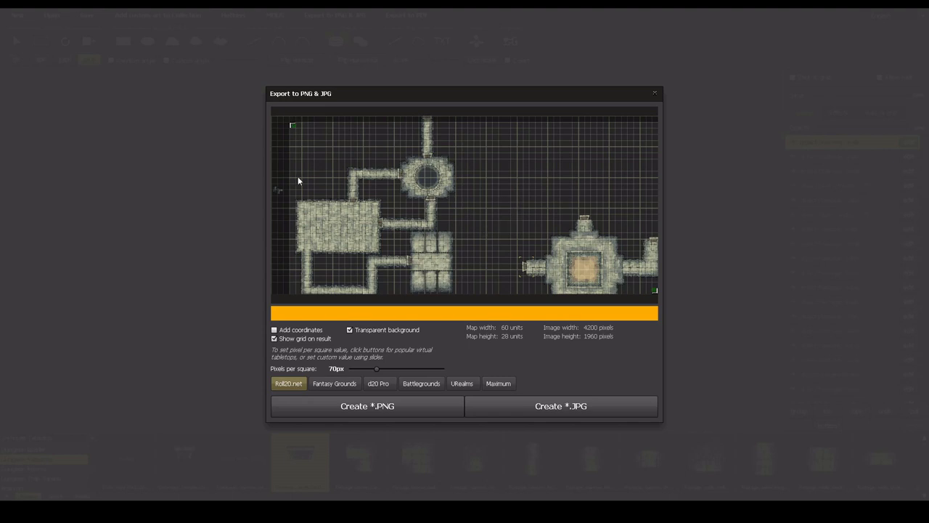
left_click_drag(293, 125, 294, 116)
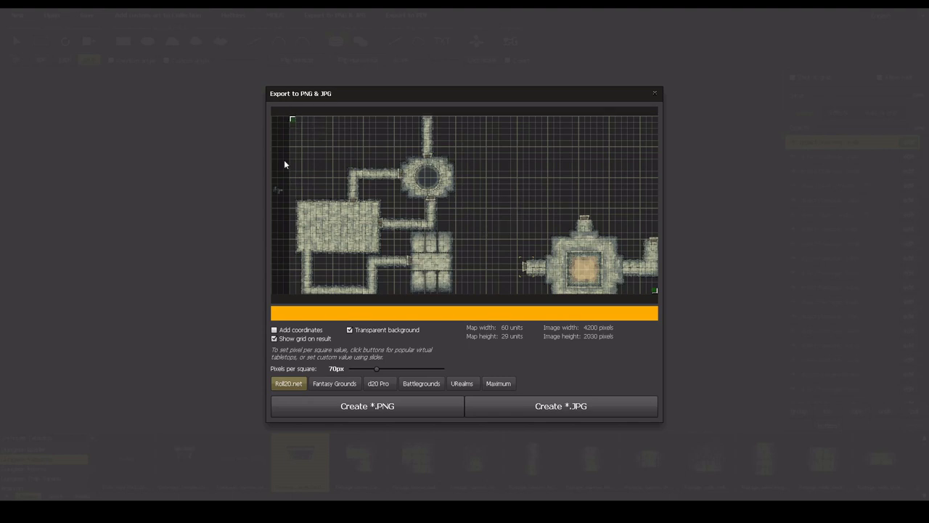
Set the export resolution to the Fantasy Grounds preset of 100 px per square and create the JPG
left_click(336, 385)
left_click(294, 384)
left_click(335, 387)
left_click(296, 386)
left_click(351, 385)
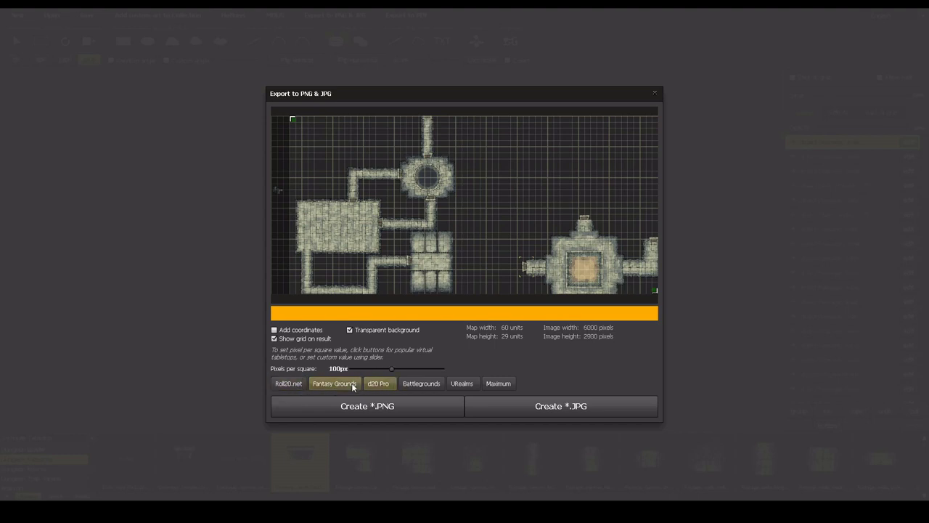
left_click(522, 415)
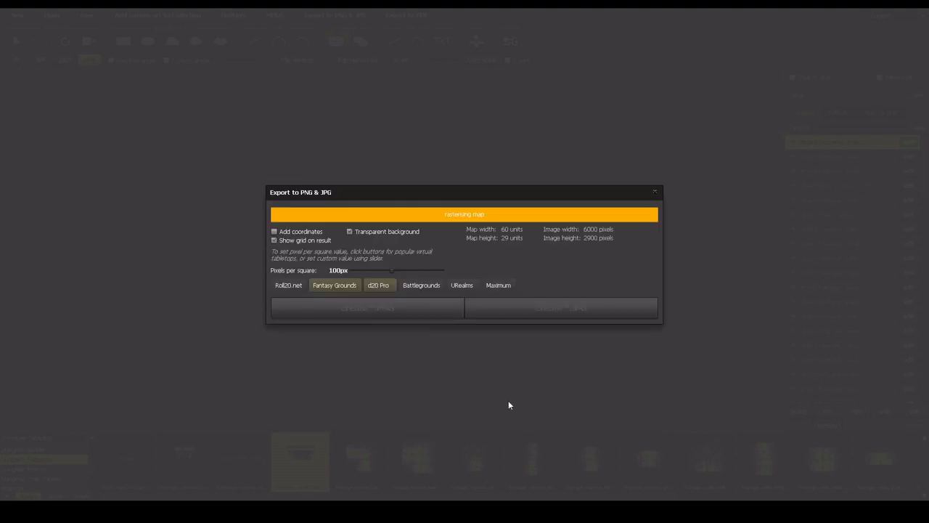